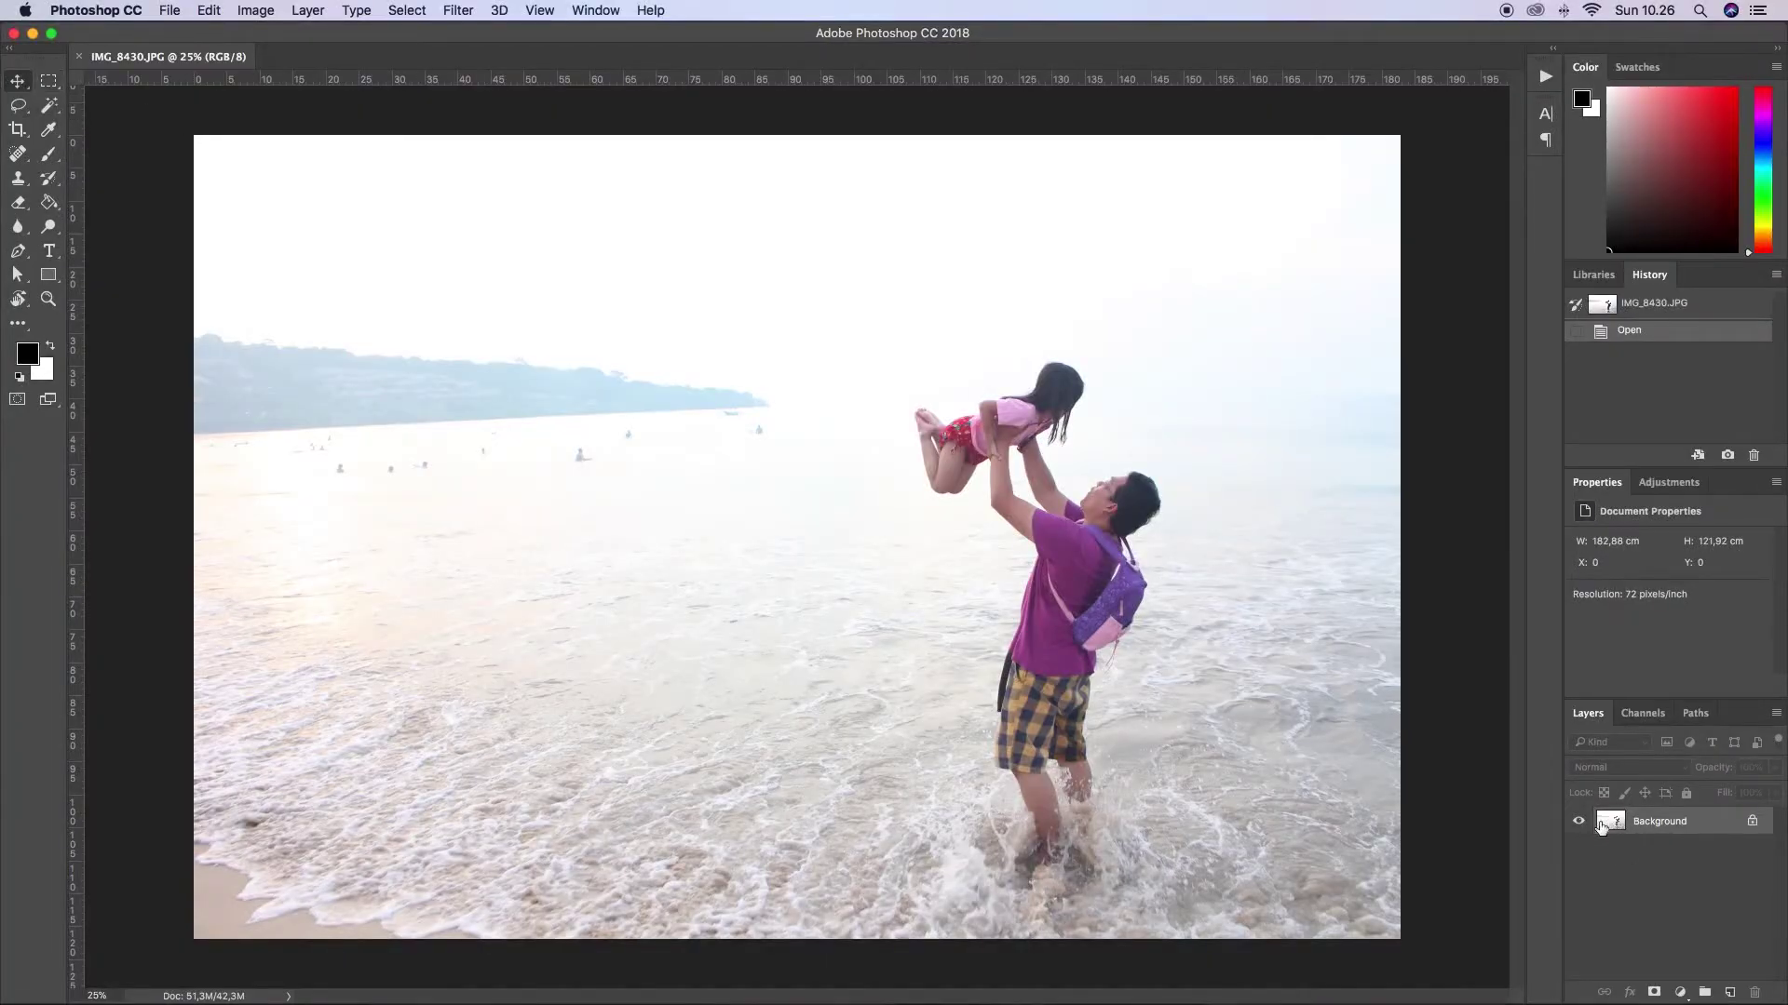
Duplicate the Background photo onto a new Layer 1 with Cmd+J
{"action": "key", "text": "super+j"}
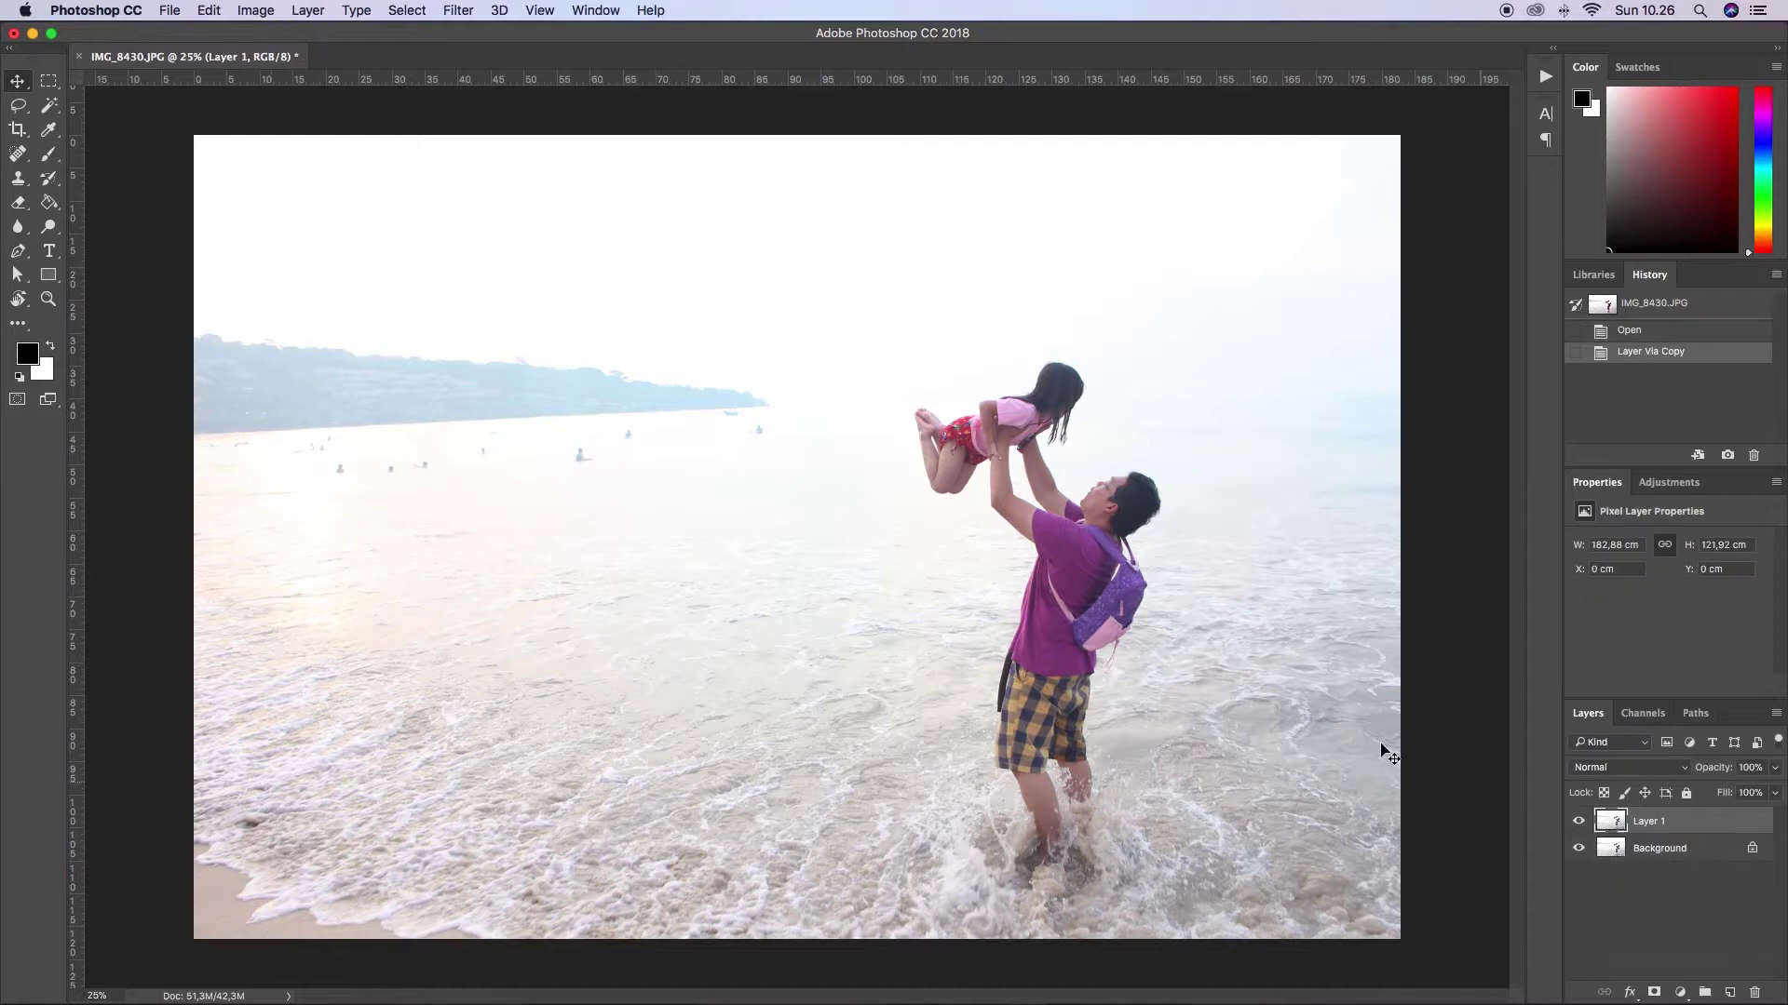
Lasso and feather the father and daughter, then darken their shadows with Levels
{"action": "left_click", "coordinate": [21, 108]}
{"action": "mouse_move", "coordinate": [1063, 346]}
{"action": "left_mouse_down"}
{"action": "mouse_move", "coordinate": [881, 432]}
{"action": "mouse_move", "coordinate": [975, 506]}
{"action": "mouse_move", "coordinate": [1012, 578]}
{"action": "mouse_move", "coordinate": [985, 771]}
{"action": "left_mouse_up"}
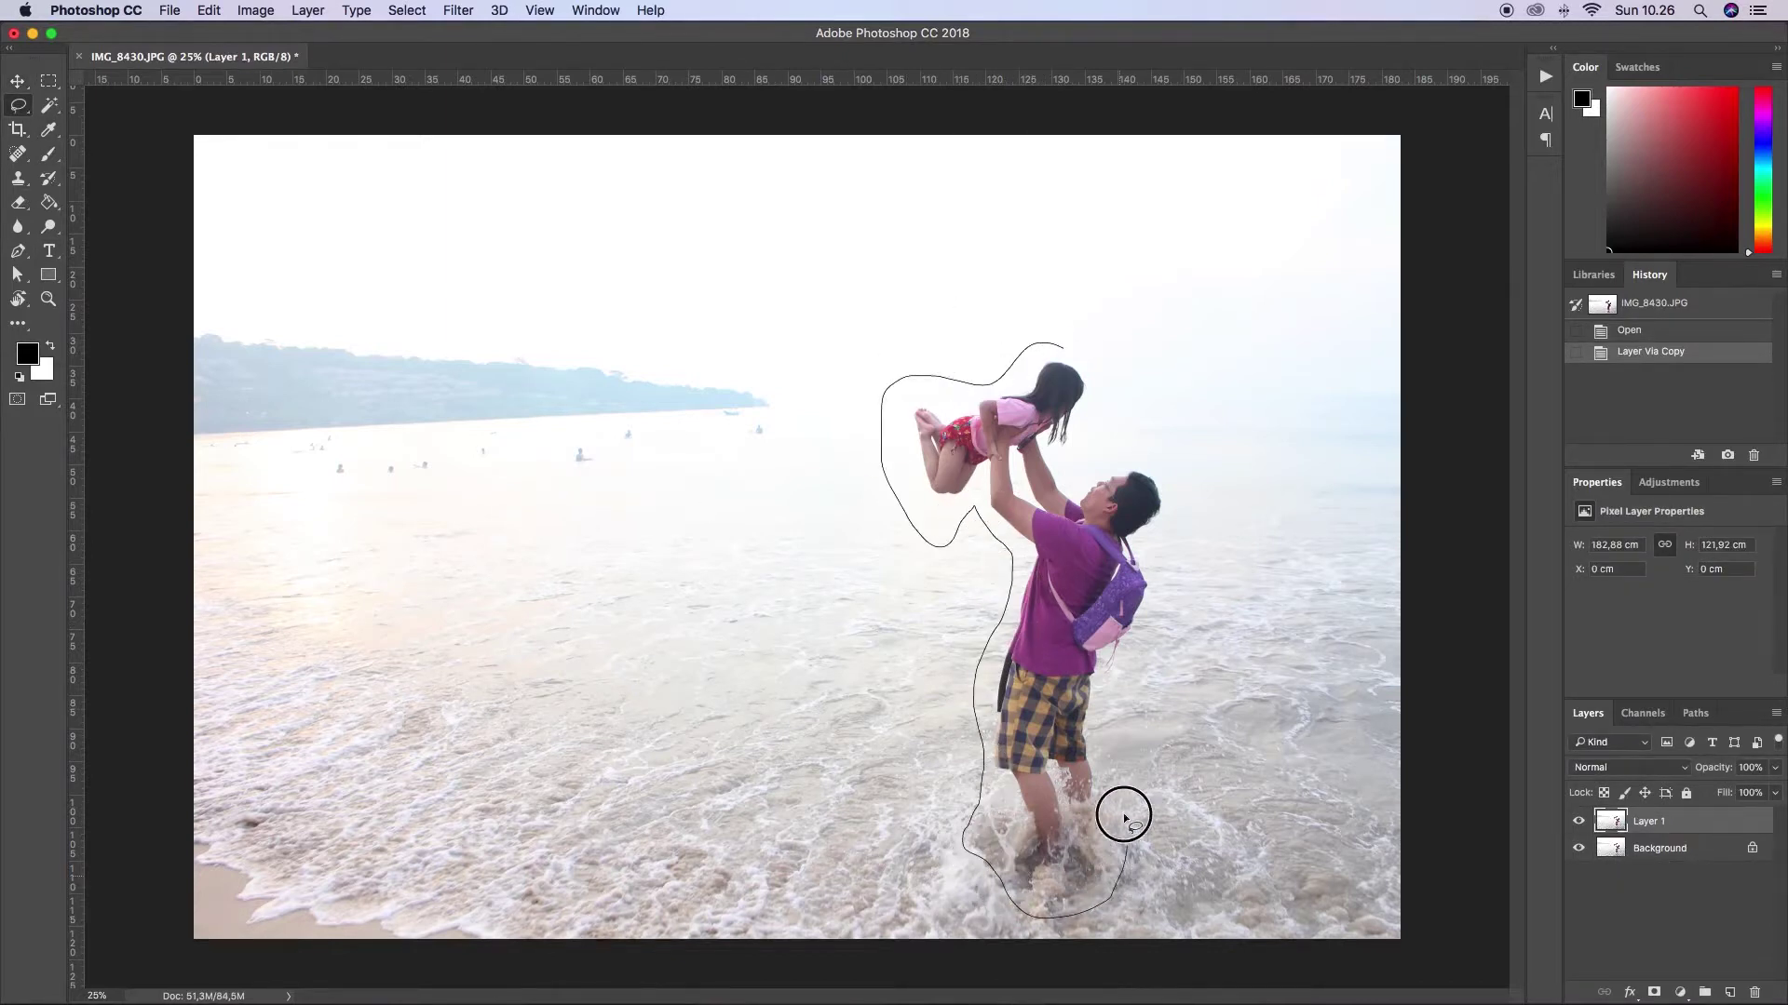
{"action": "mouse_move", "coordinate": [1113, 761]}
{"action": "left_mouse_down"}
{"action": "mouse_move", "coordinate": [1121, 391]}
{"action": "mouse_move", "coordinate": [1101, 359]}
{"action": "left_mouse_up"}
{"action": "key", "text": "shift+F6"}
{"action": "key", "text": "Return"}
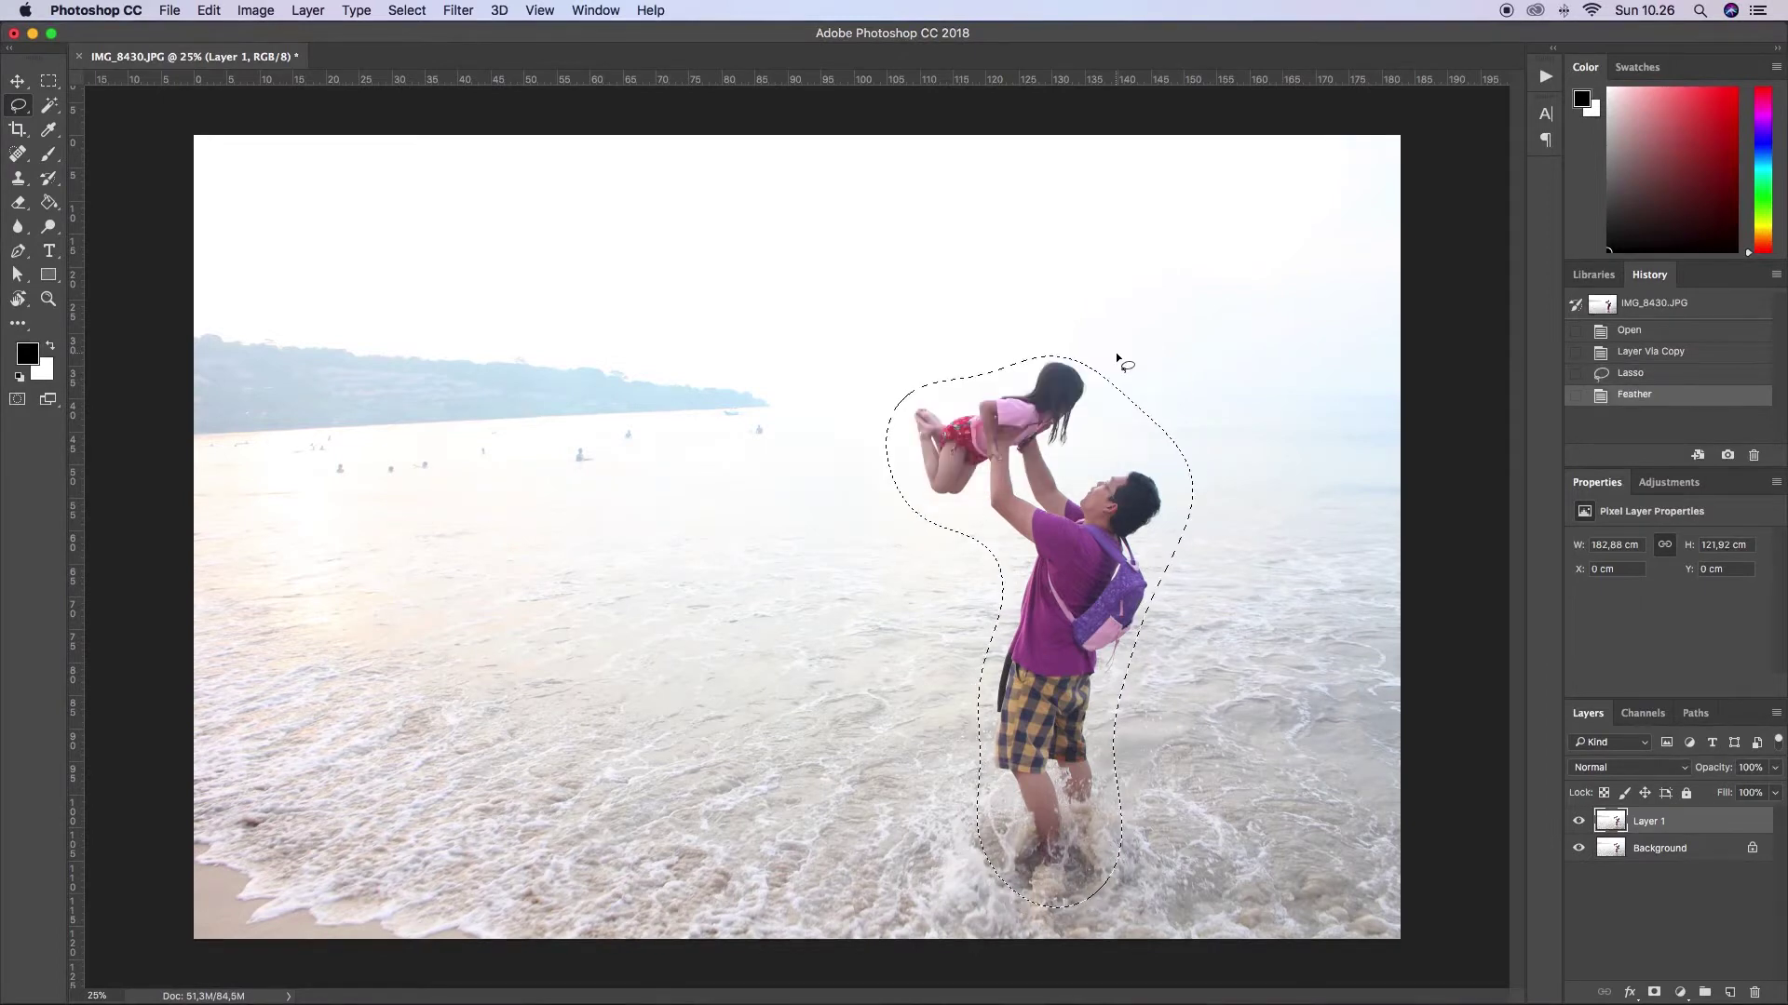
{"action": "key", "text": "super+l"}
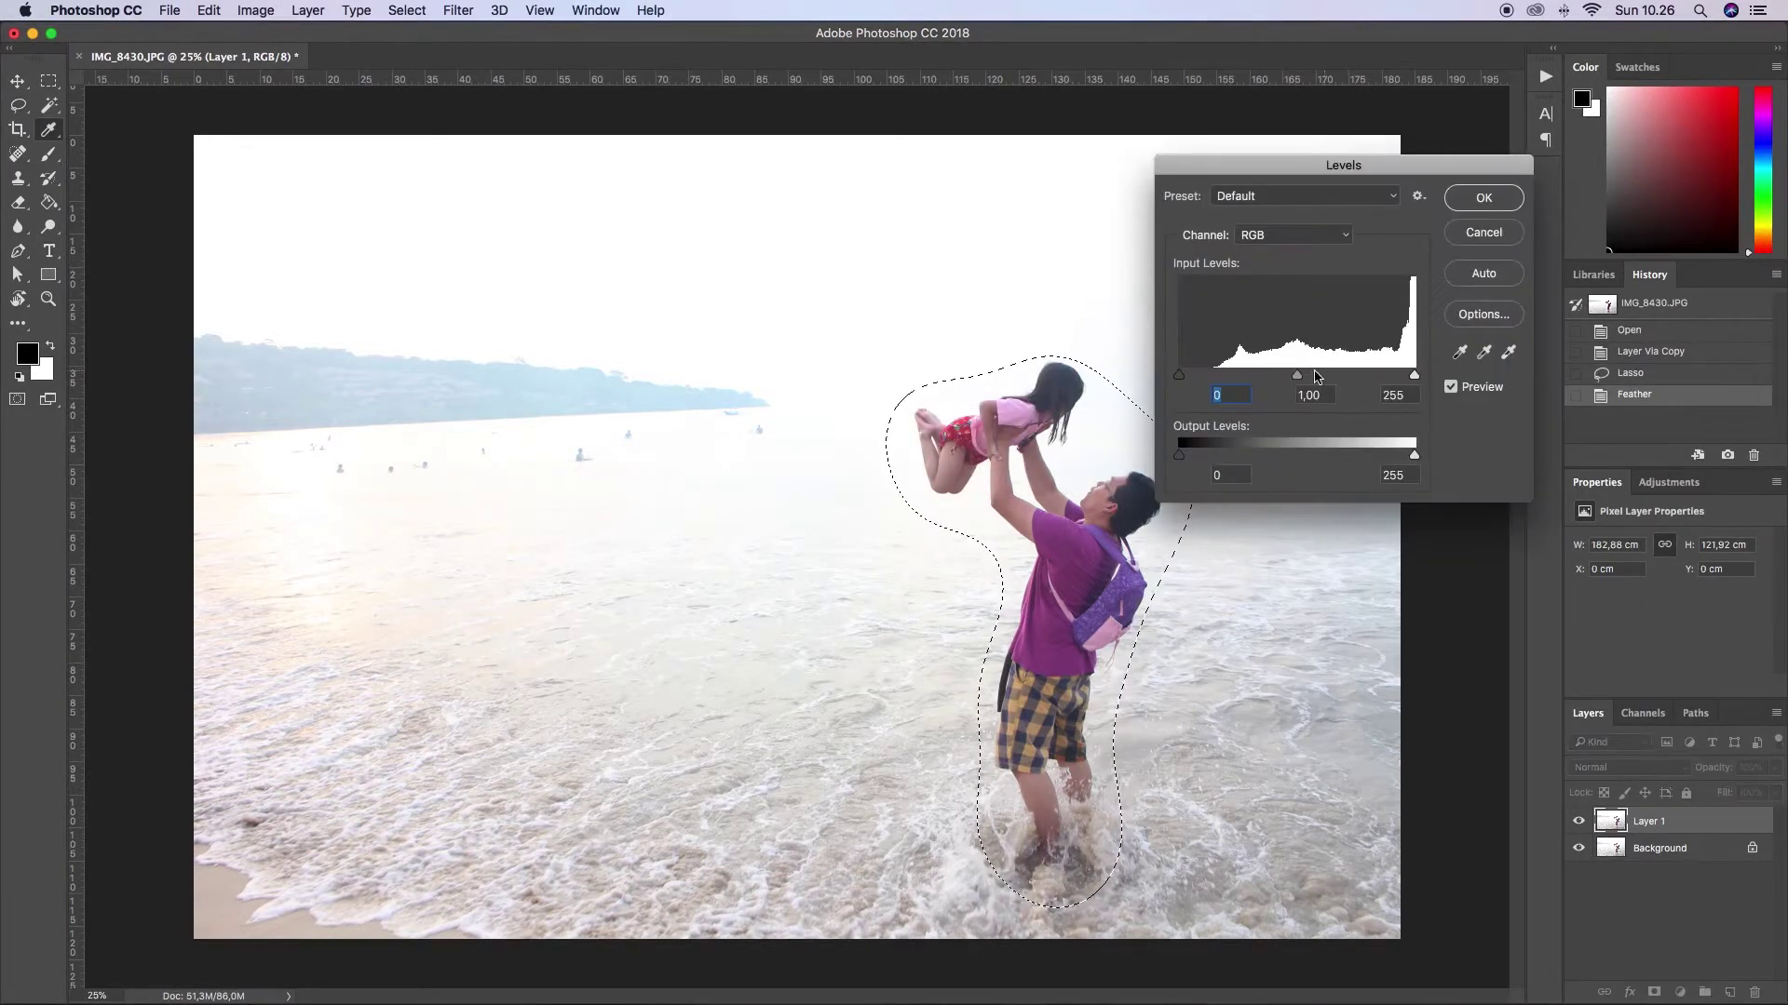
{"action": "left_click_drag", "start_coordinate": [1179, 374], "coordinate": [1212, 379]}
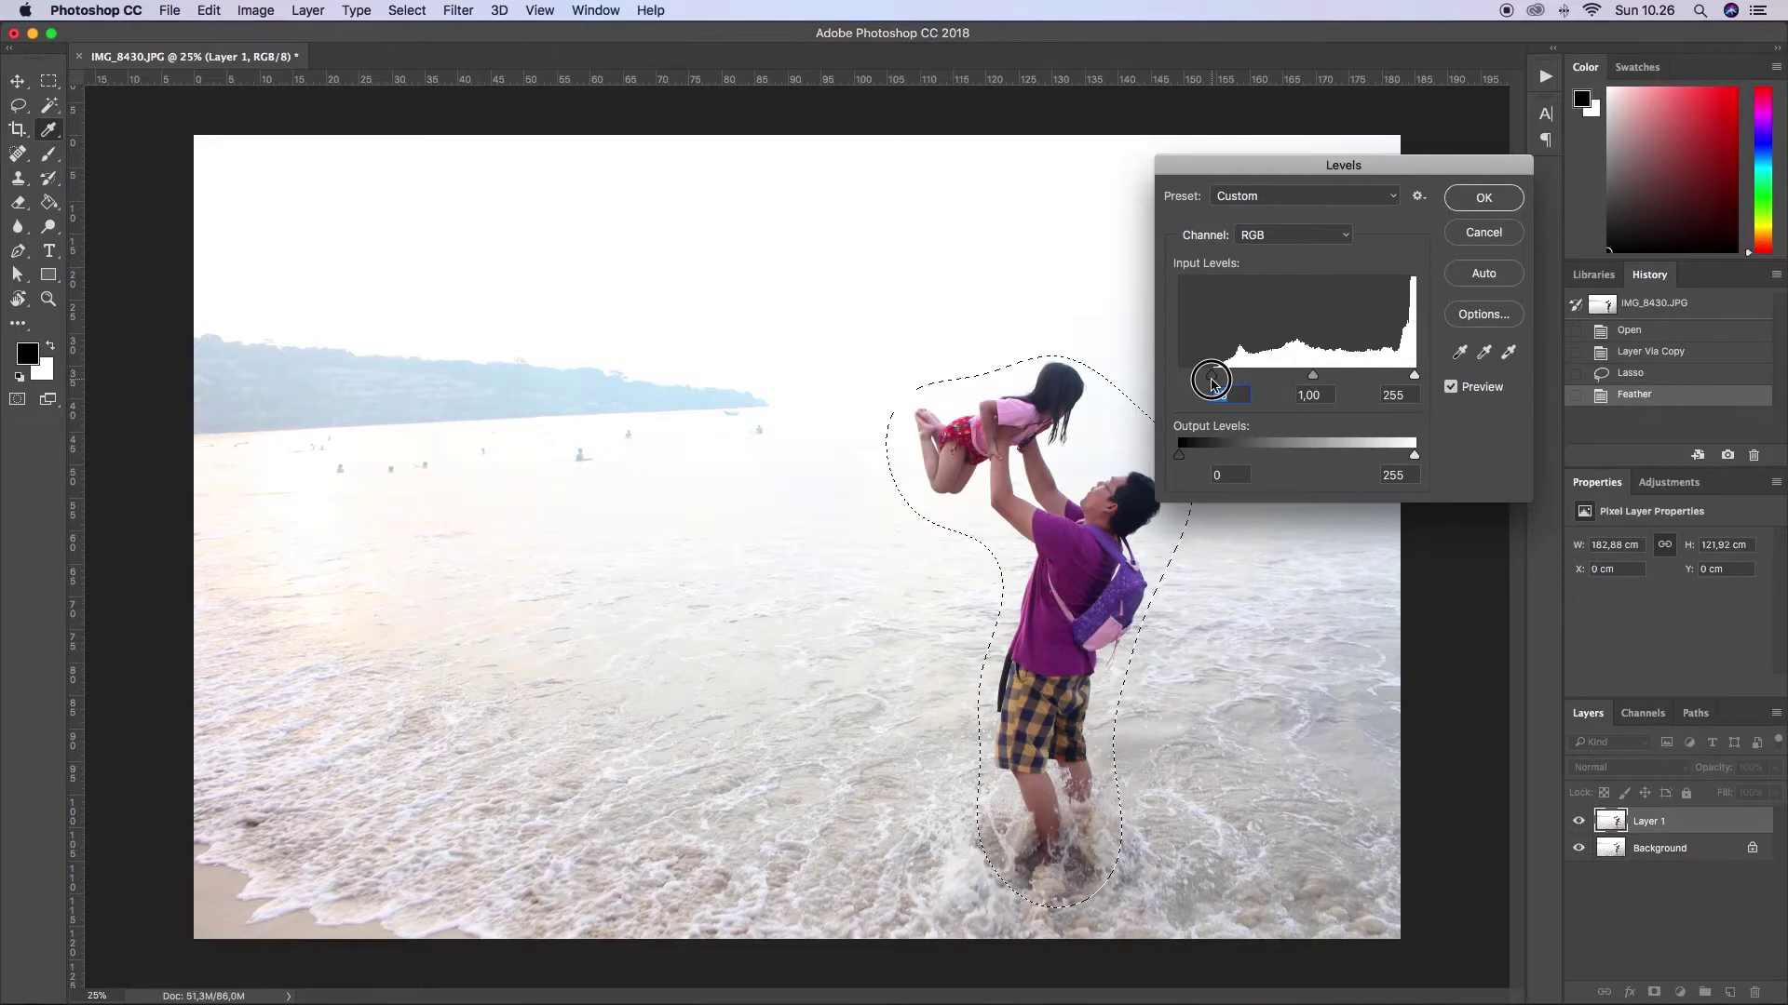
{"action": "left_click", "coordinate": [1481, 198]}
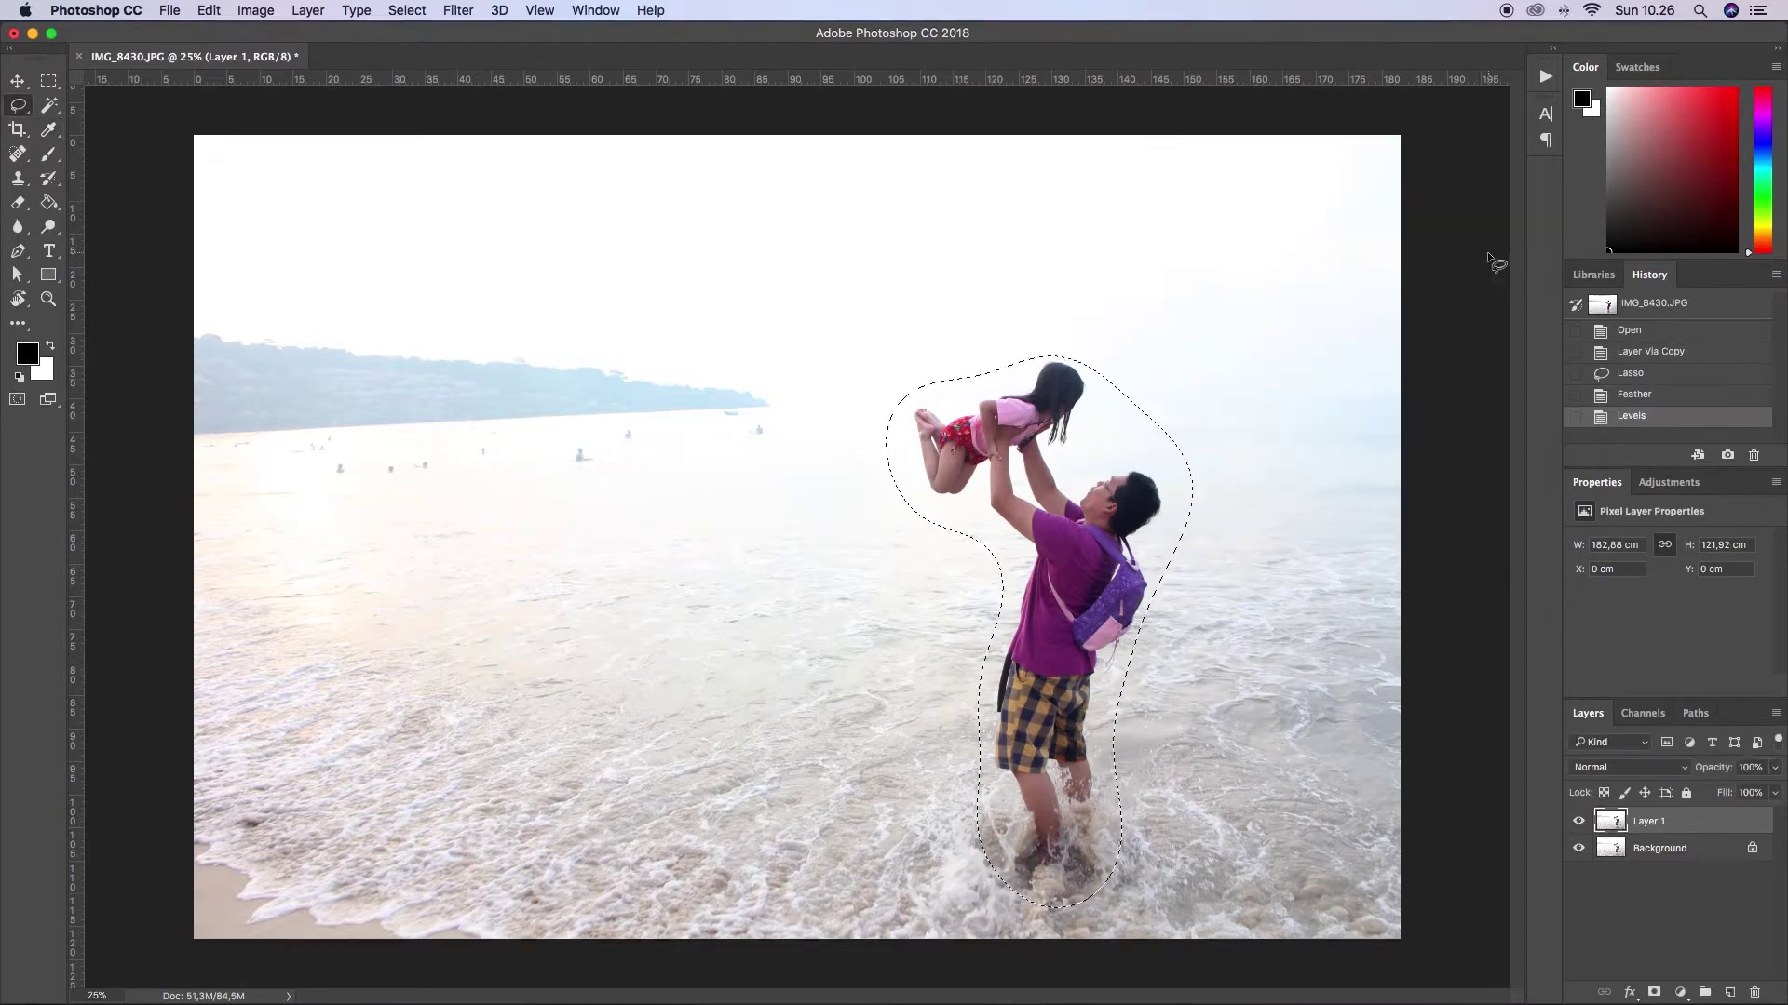
Boost the figures' saturation by 10 with Hue/Saturation
{"action": "key", "text": "super+u"}
{"action": "type", "text": "10"}
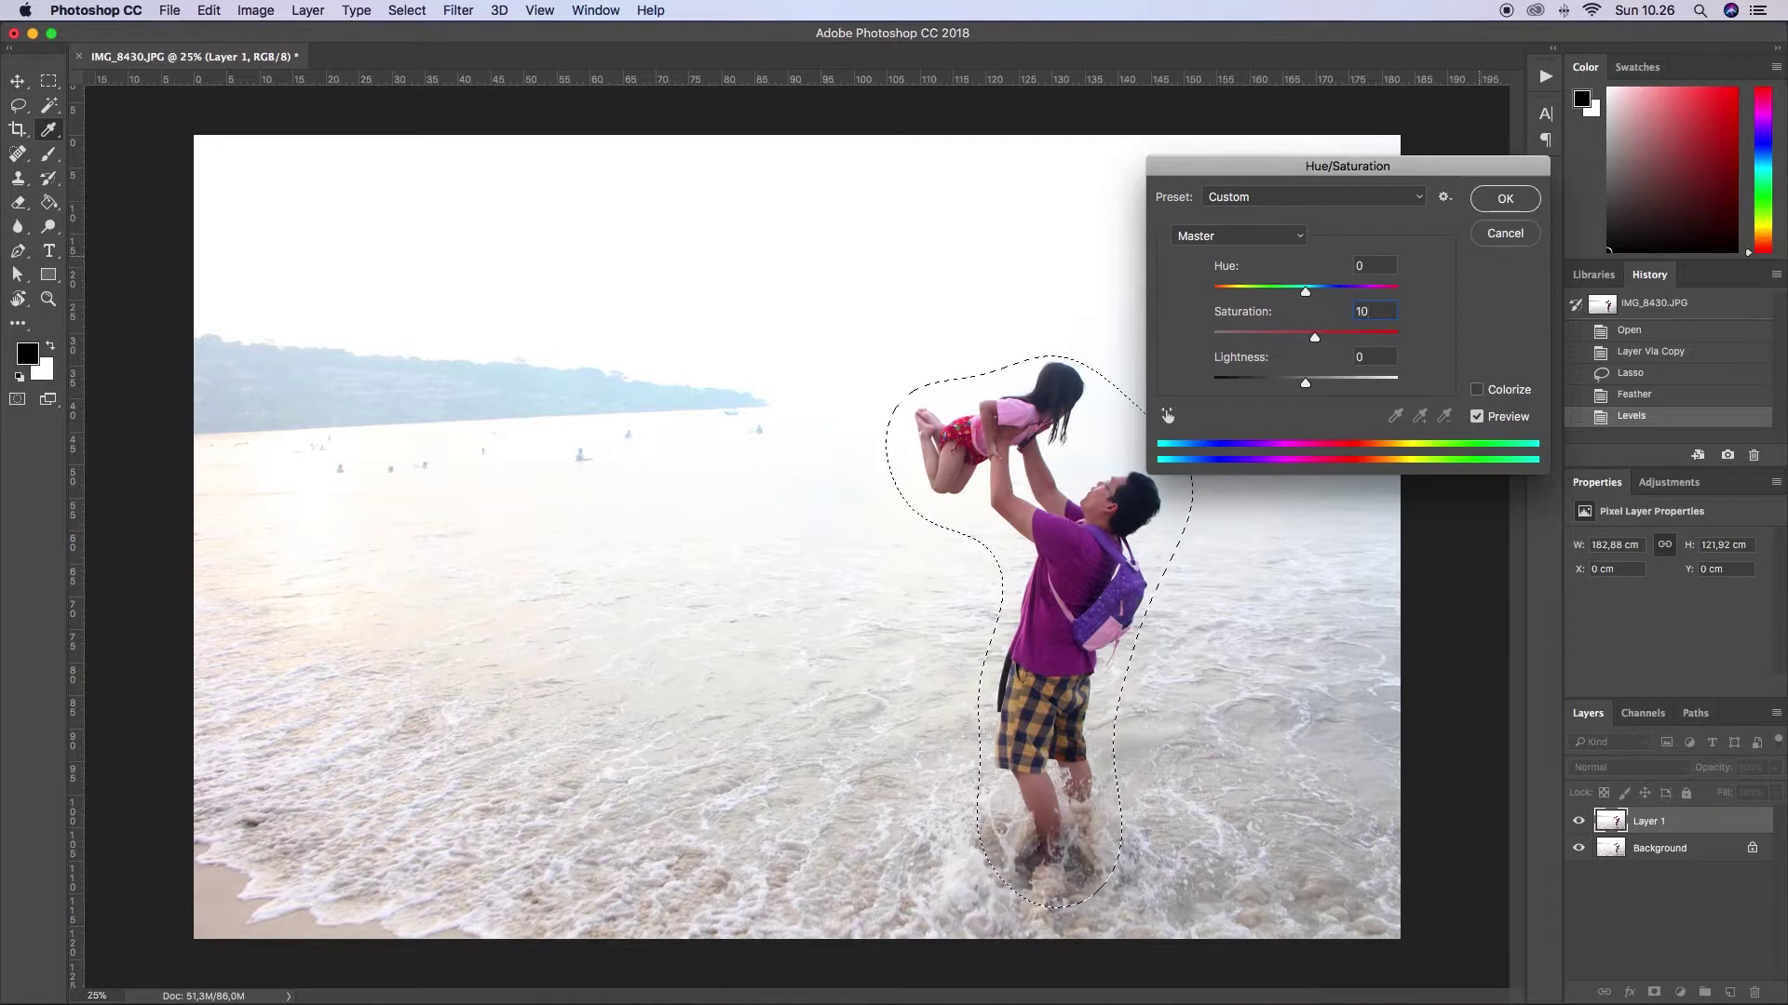
{"action": "key", "text": "Return"}
Invert the selection and darken the surrounding beach and sea with Levels
{"action": "key", "text": "super+shift+i"}
{"action": "key", "text": "super+l"}
{"action": "left_click_drag", "start_coordinate": [1180, 375], "coordinate": [1313, 388]}
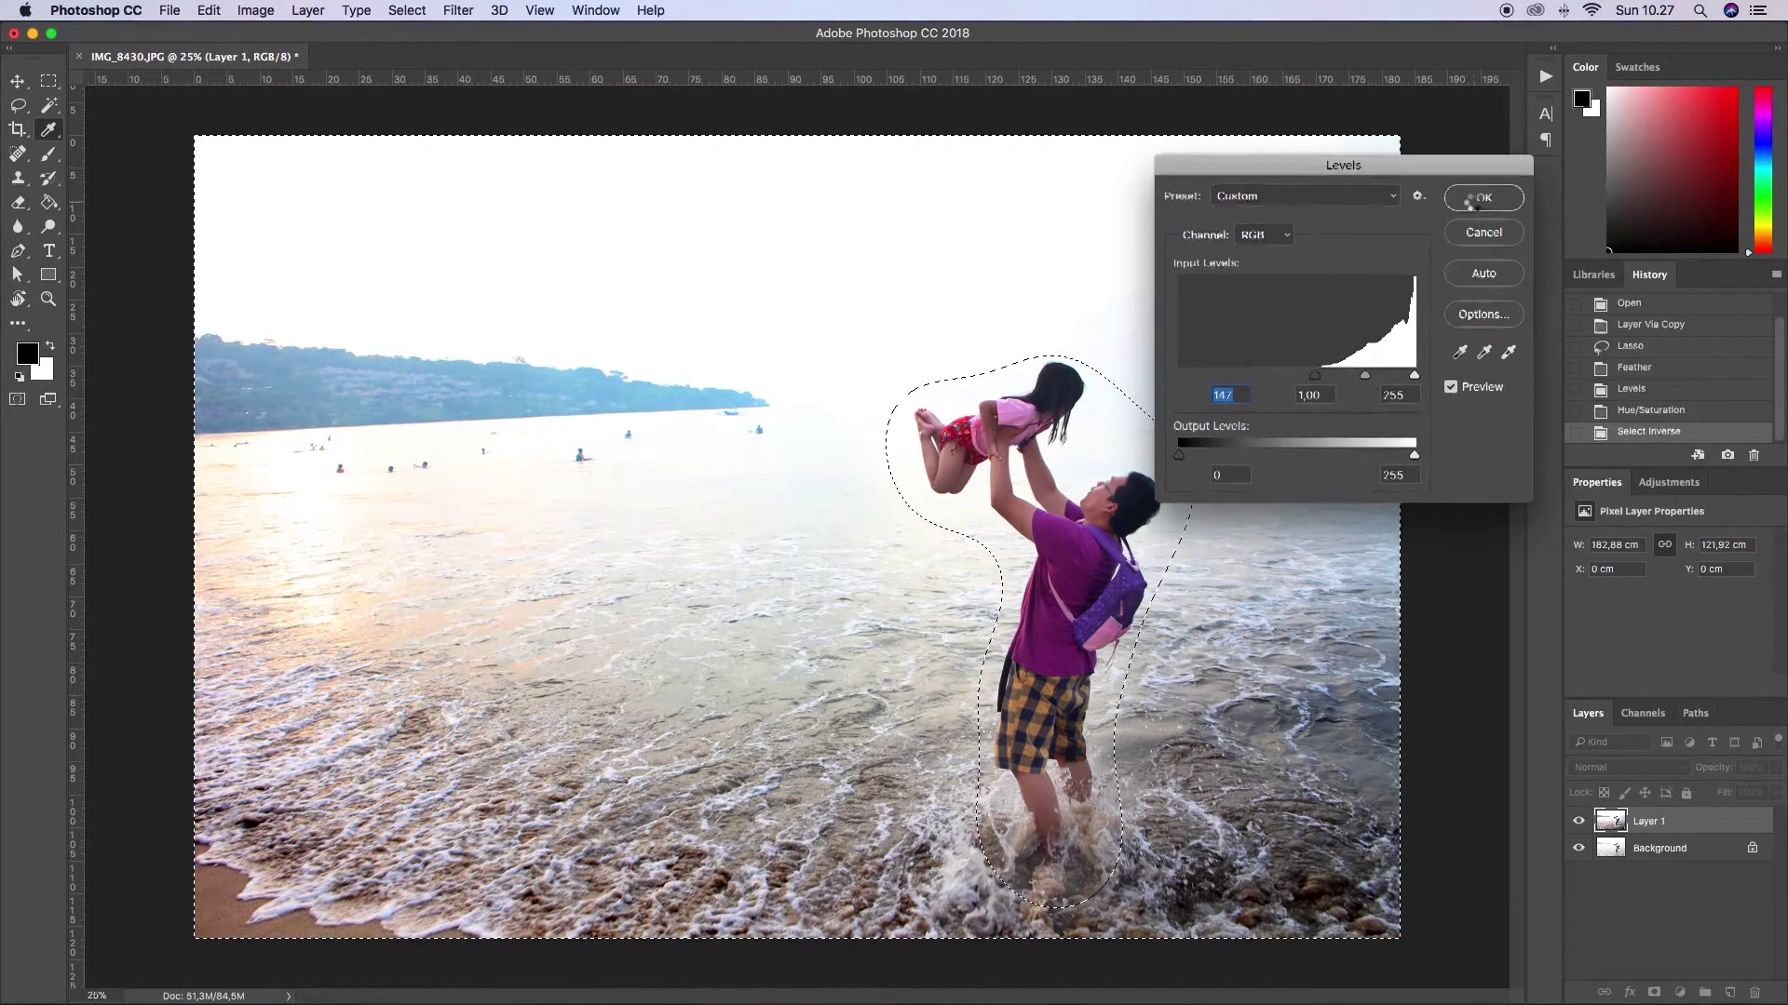
{"action": "left_click", "coordinate": [1477, 198]}
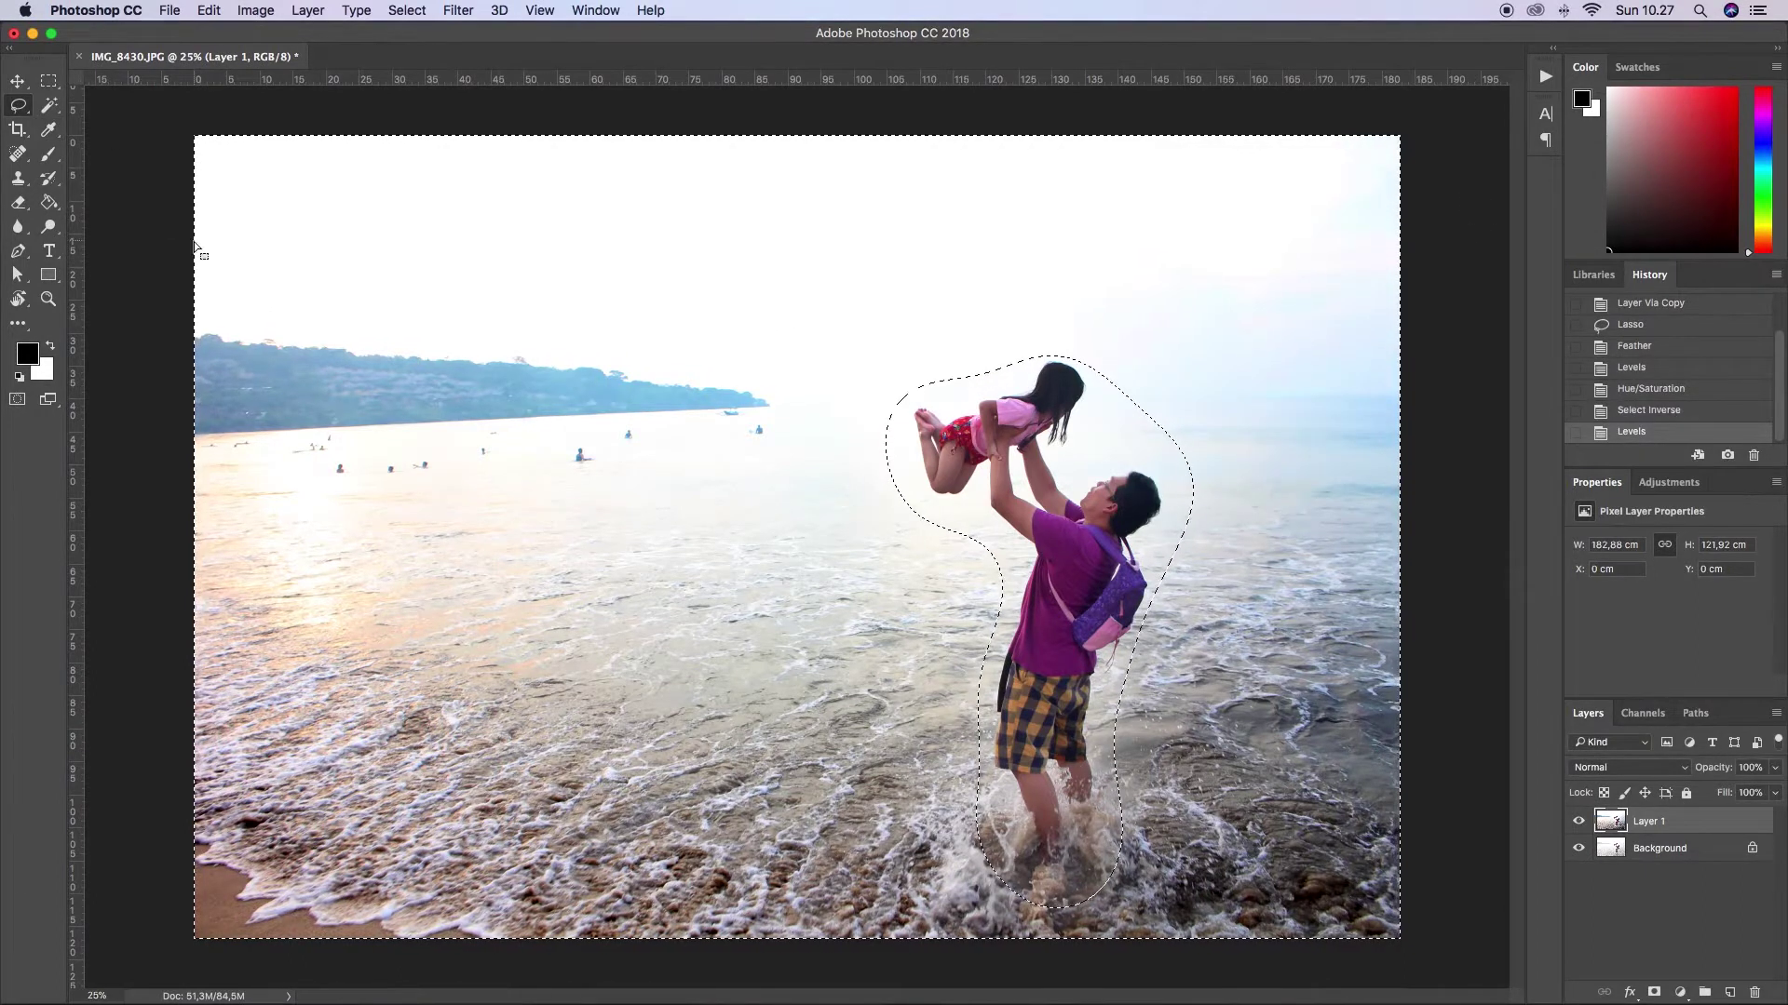
Deselect and toggle Layer 1 off and on to compare with the original
{"action": "left_click", "coordinate": [241, 252]}
{"action": "left_click", "coordinate": [1577, 823]}
{"action": "left_click", "coordinate": [1577, 824]}
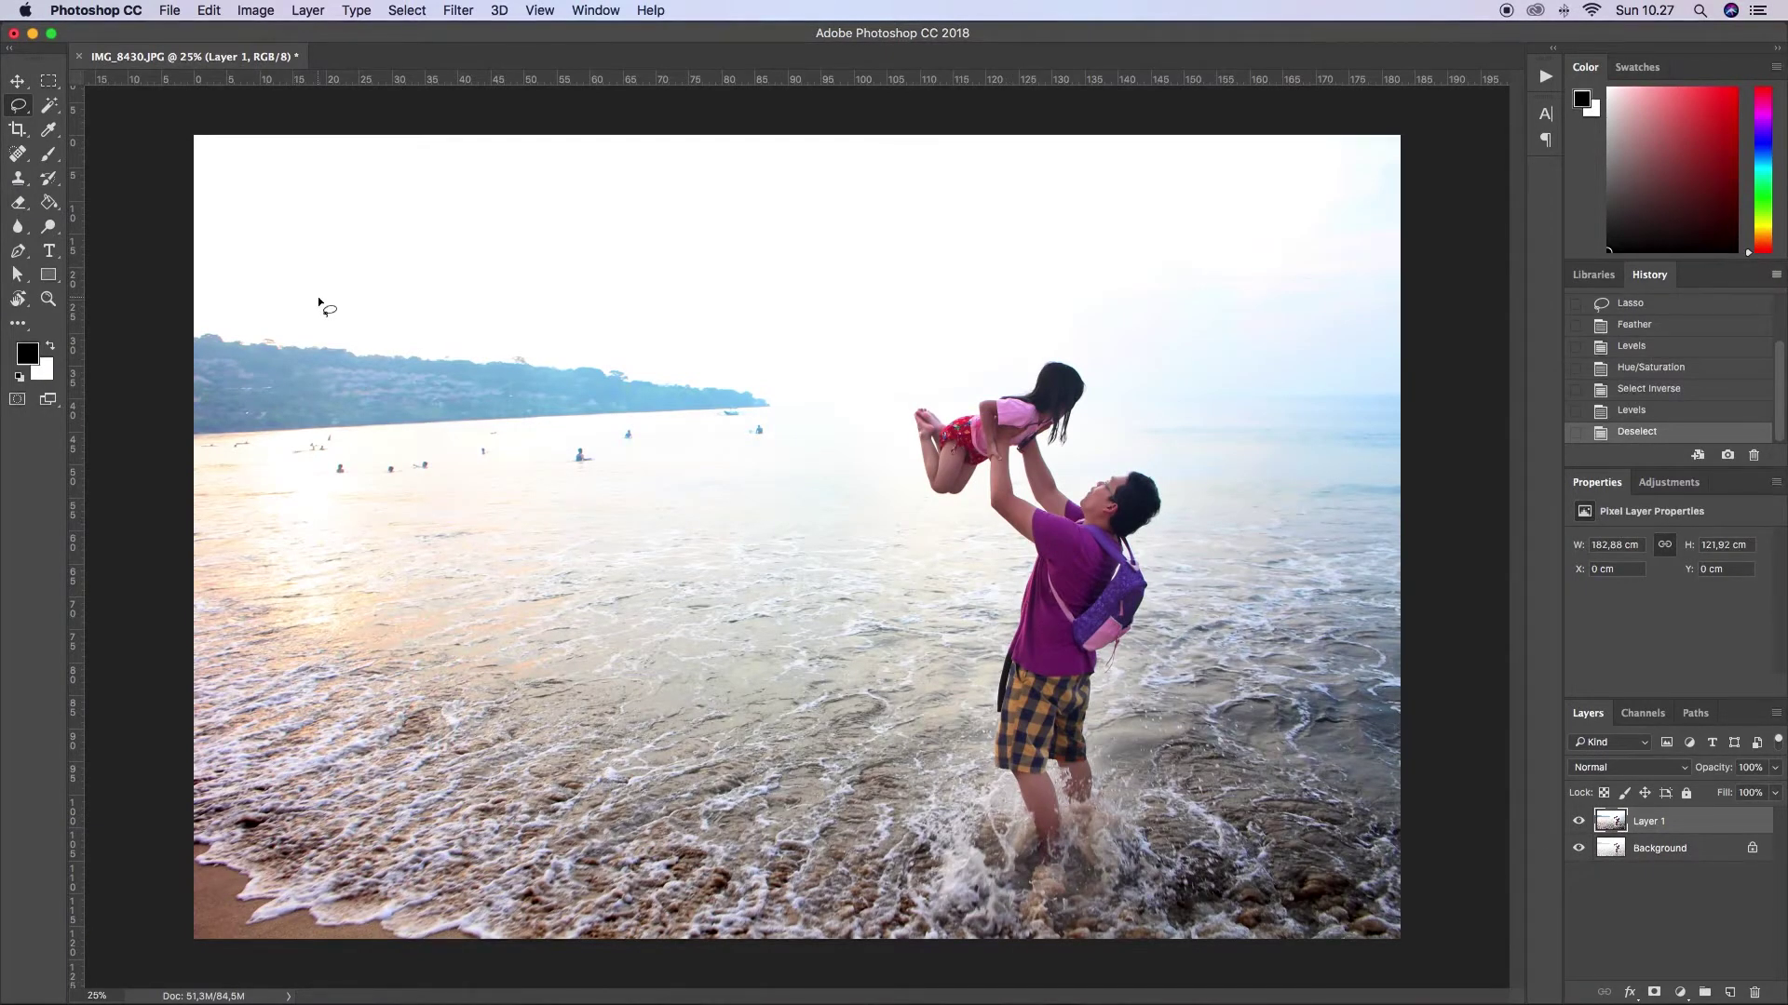
Select the sky and distant sea and feather the selection by 150 pixels
{"action": "mouse_move", "coordinate": [245, 104]}
{"action": "left_mouse_down"}
{"action": "mouse_move", "coordinate": [367, 494]}
{"action": "mouse_move", "coordinate": [898, 395]}
{"action": "mouse_move", "coordinate": [1102, 422]}
{"action": "mouse_move", "coordinate": [997, 13]}
{"action": "left_mouse_up"}
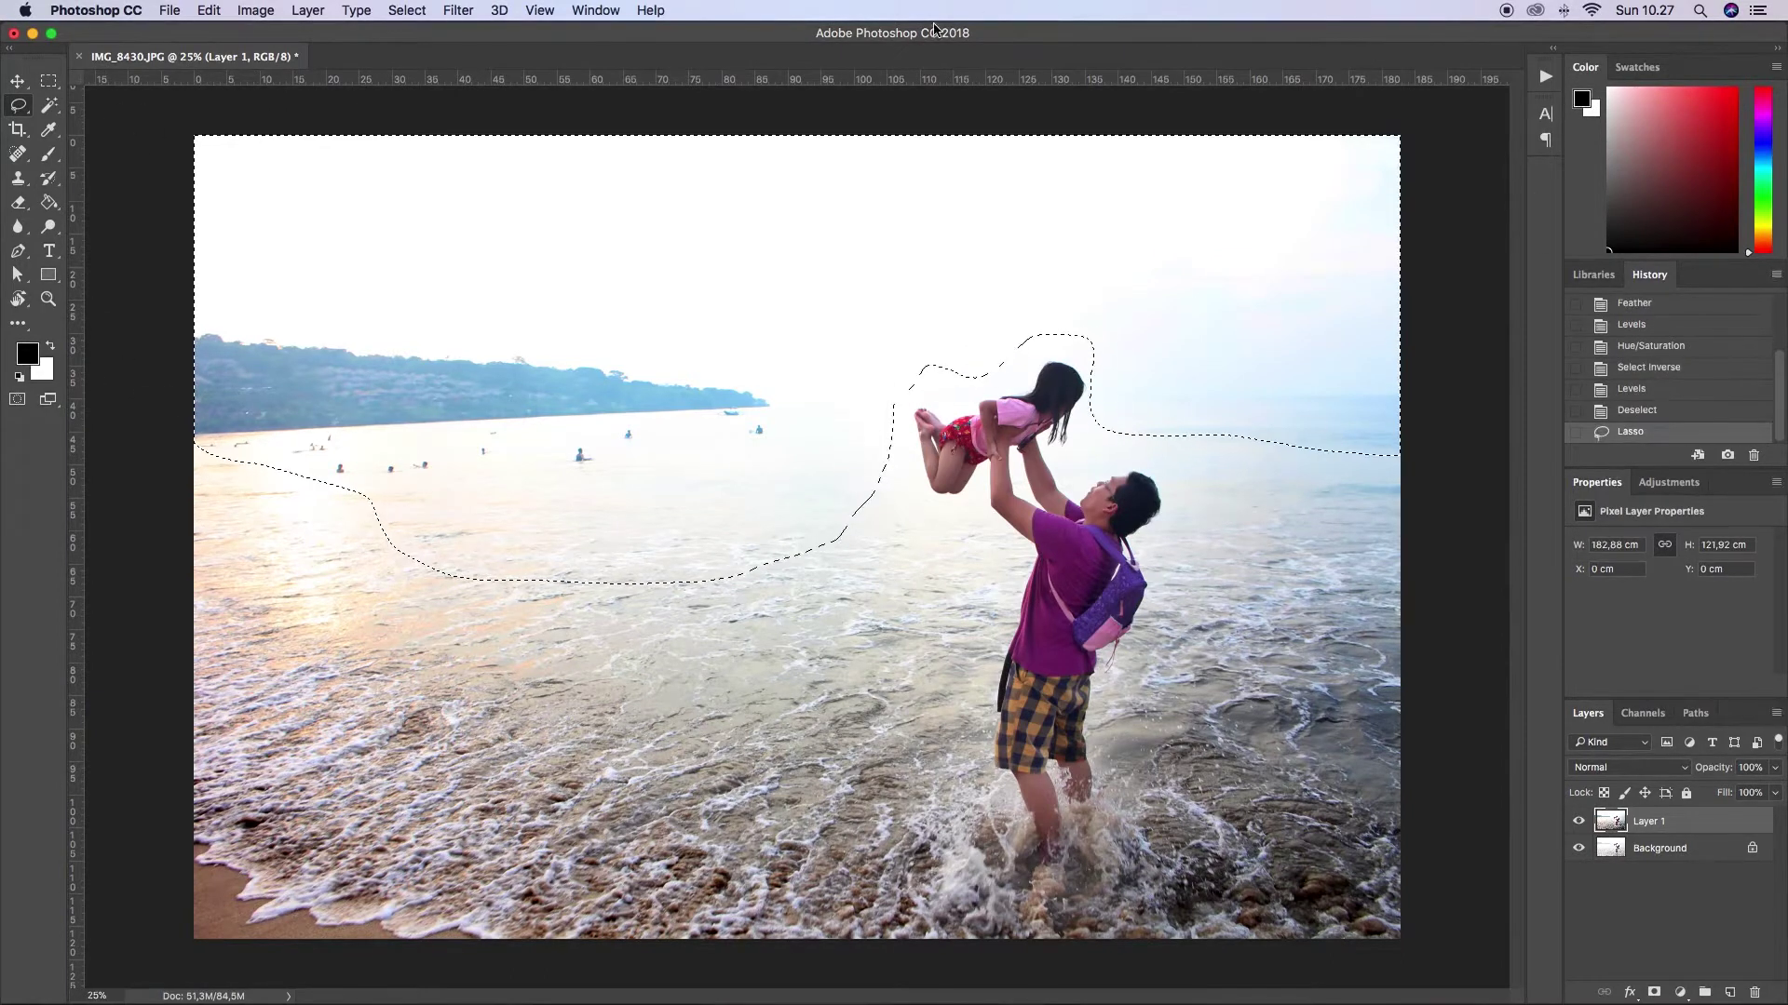
{"action": "key", "text": "shift+BackSpace"}
{"action": "left_click", "coordinate": [1020, 440]}
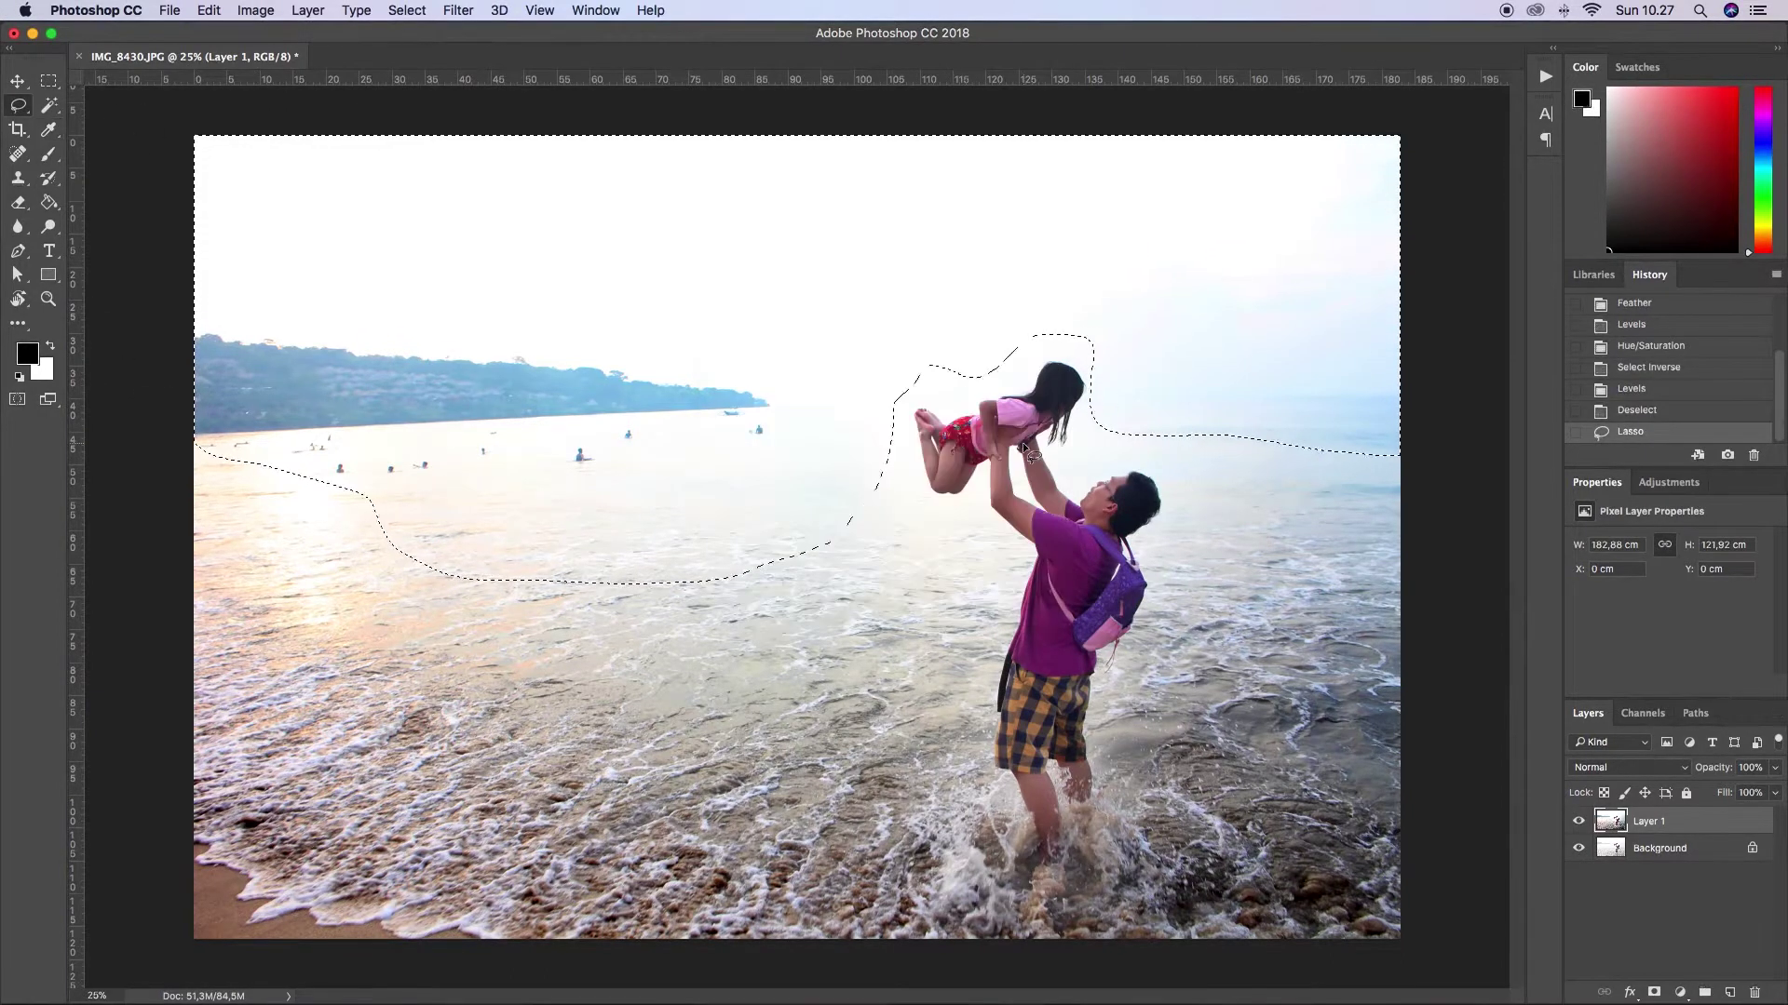
{"action": "key", "text": "shift+F6"}
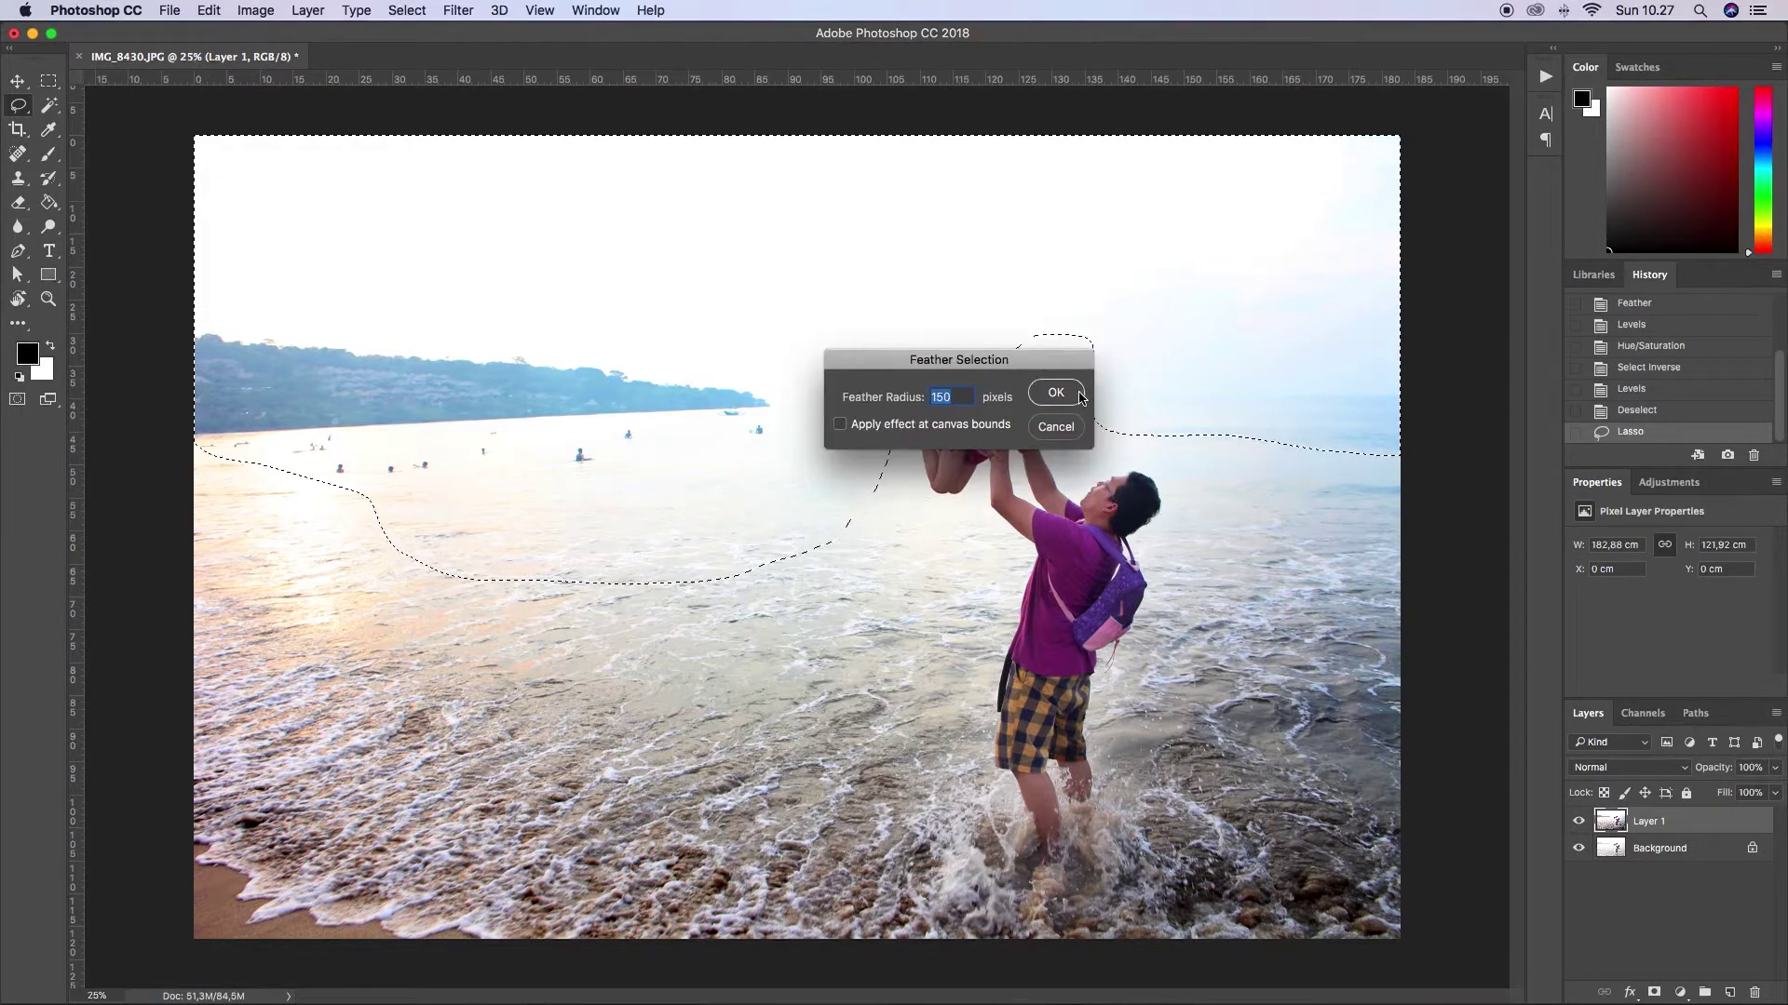
{"action": "left_click", "coordinate": [1078, 397]}
Darken the sky area with Levels, setting the black input to 66
{"action": "key", "text": "ctrl+l"}
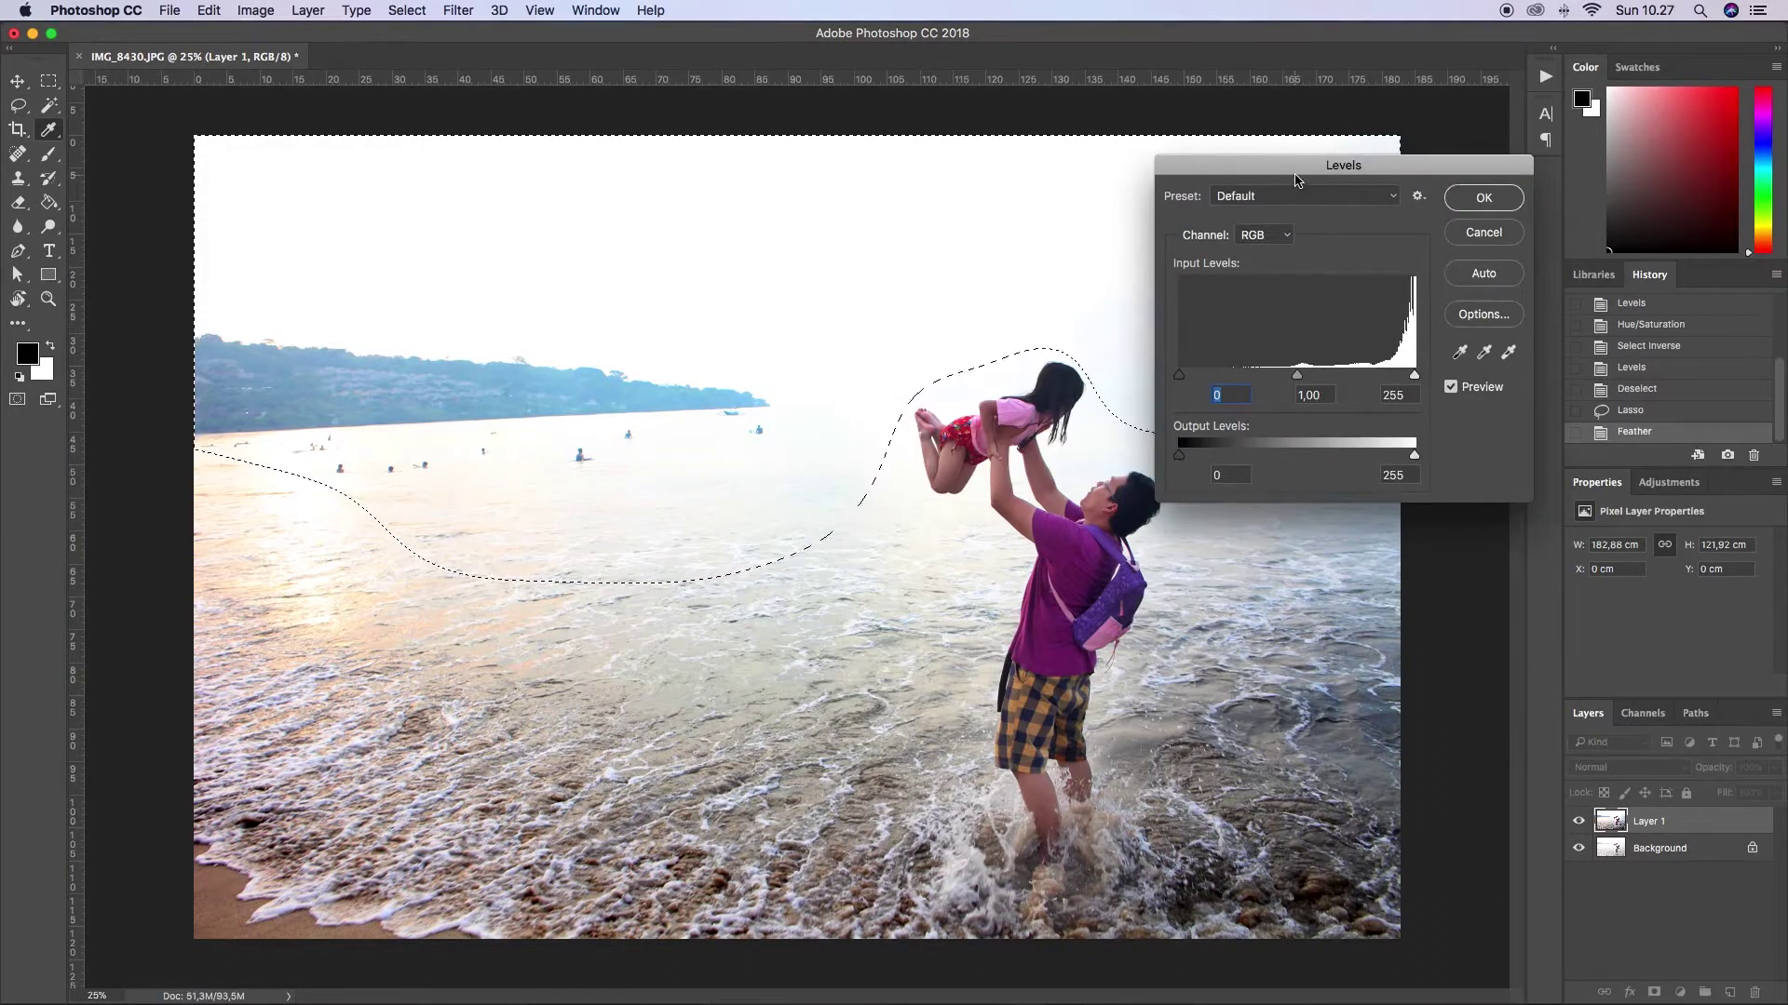
{"action": "left_click_drag", "start_coordinate": [1295, 176], "coordinate": [788, 651]}
{"action": "left_click_drag", "start_coordinate": [671, 850], "coordinate": [733, 856]}
{"action": "left_click", "coordinate": [976, 673]}
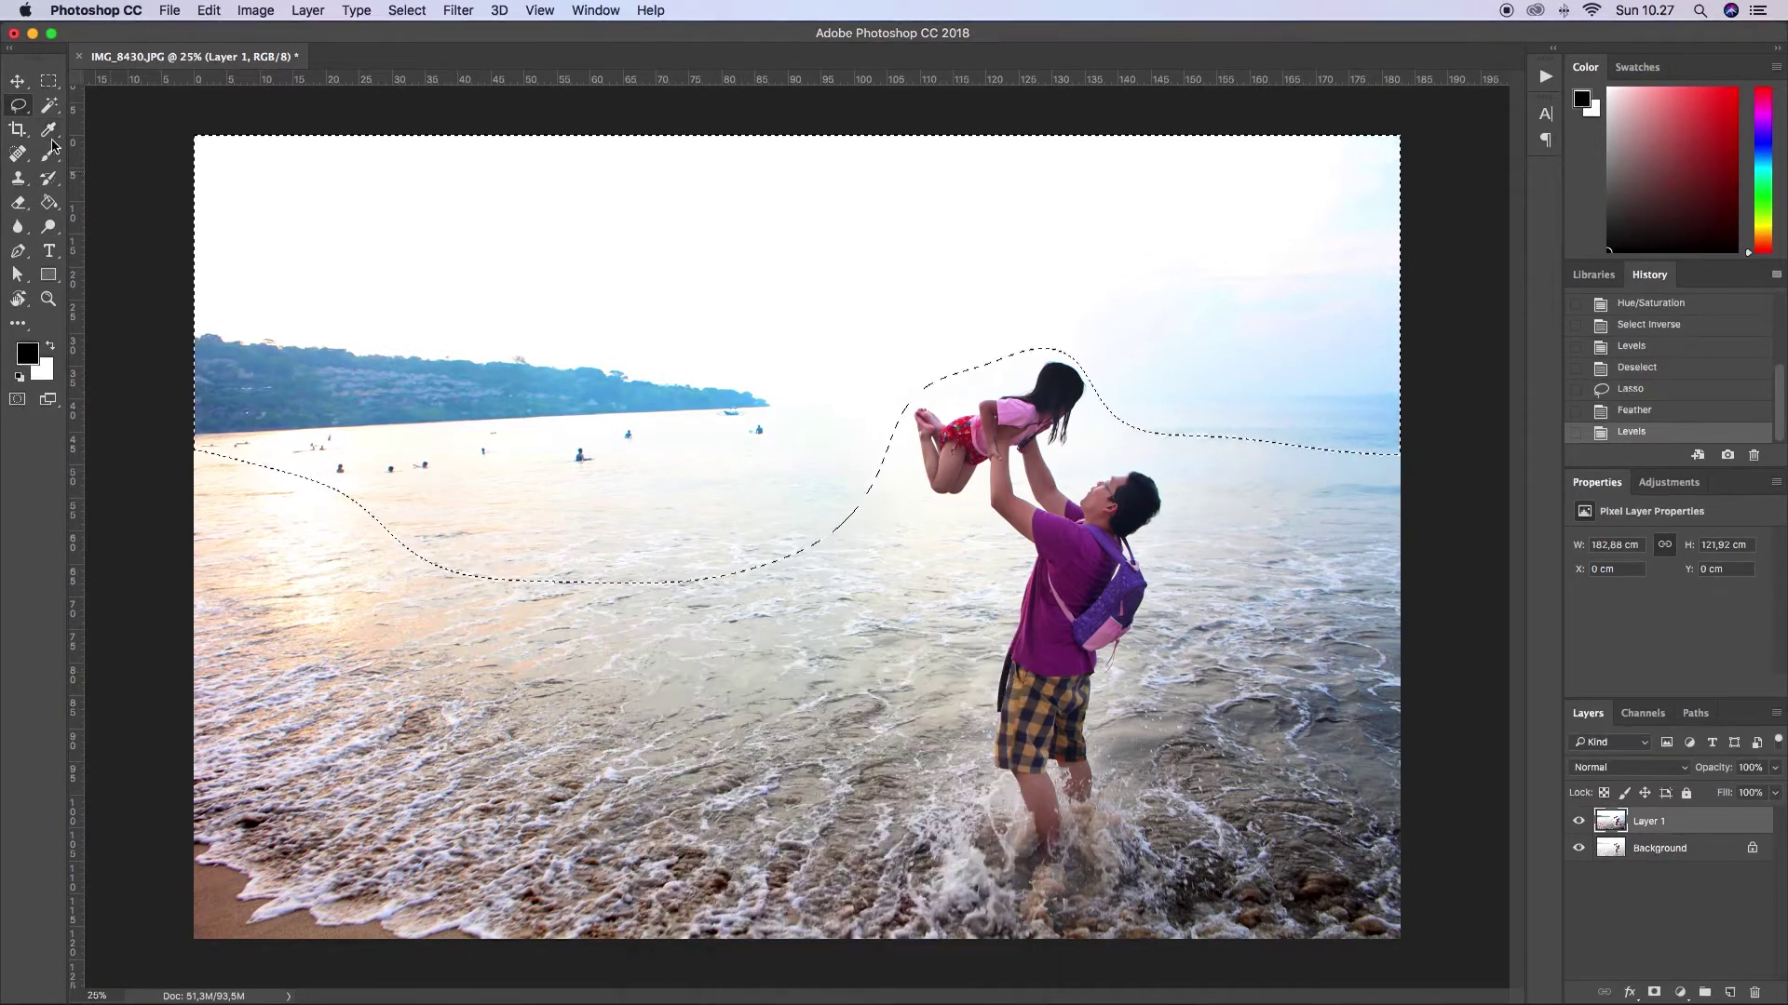
Switch to the Rectangular Marquee and view its selection shape options
{"action": "key", "text": "v"}
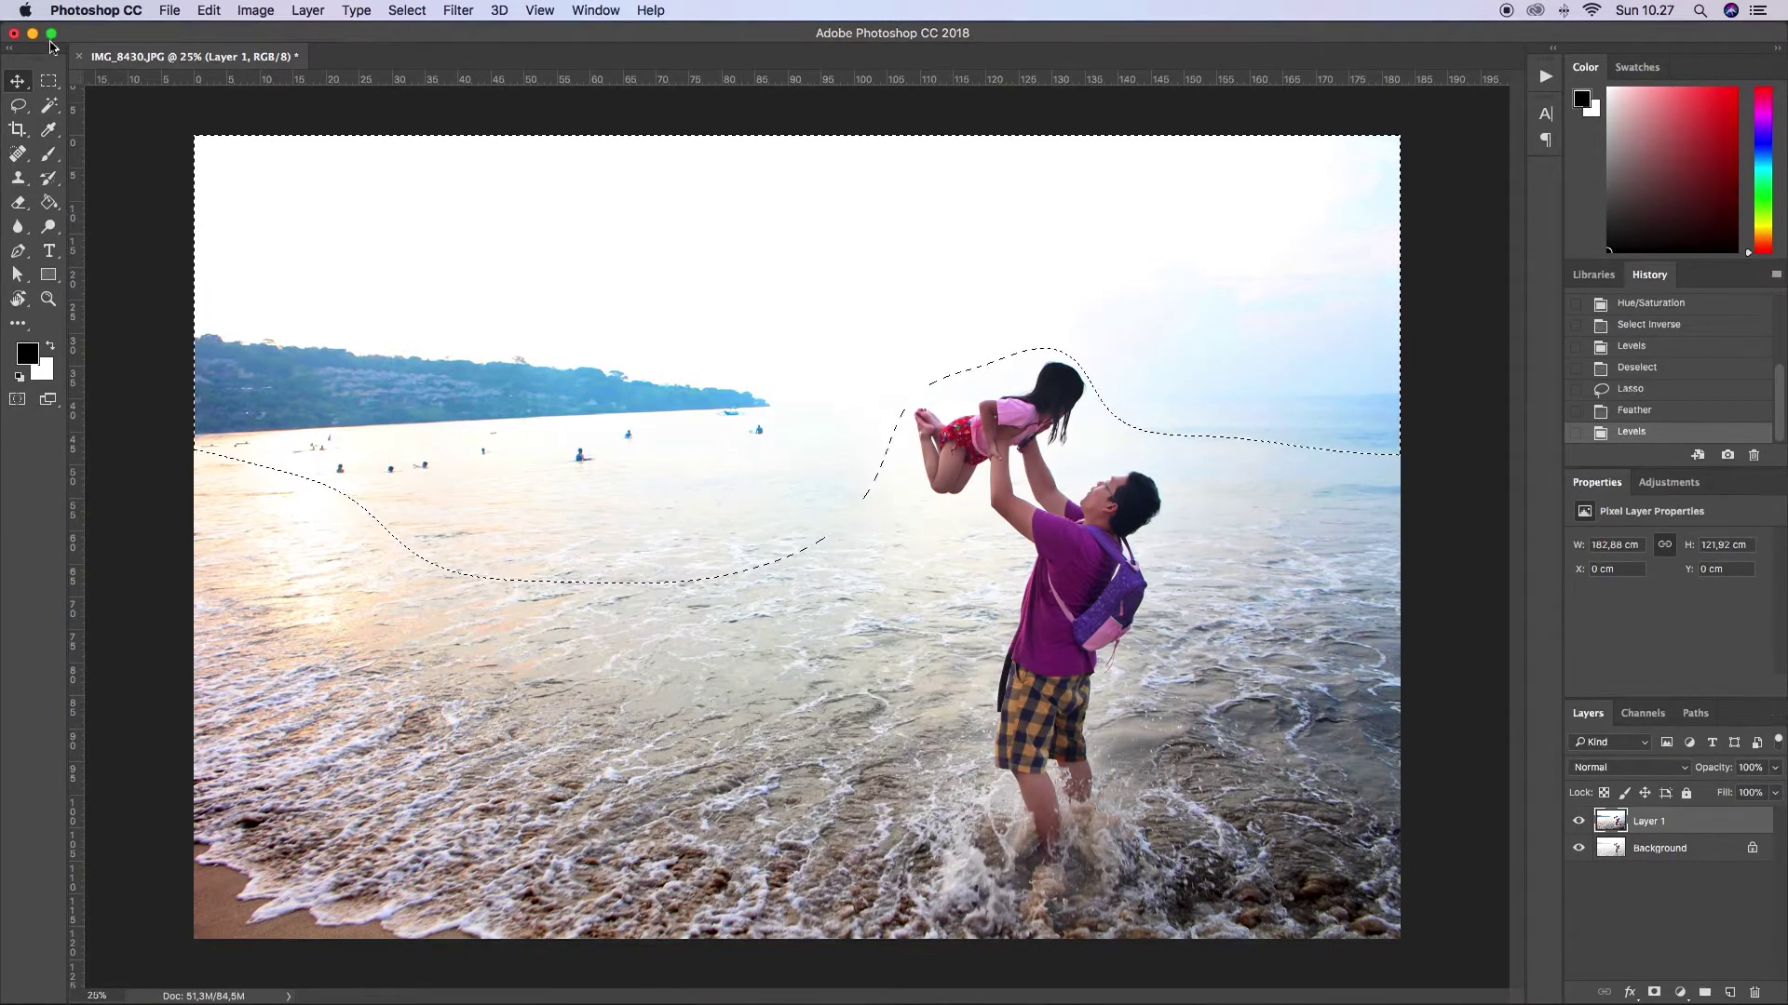
{"action": "key", "text": "m"}
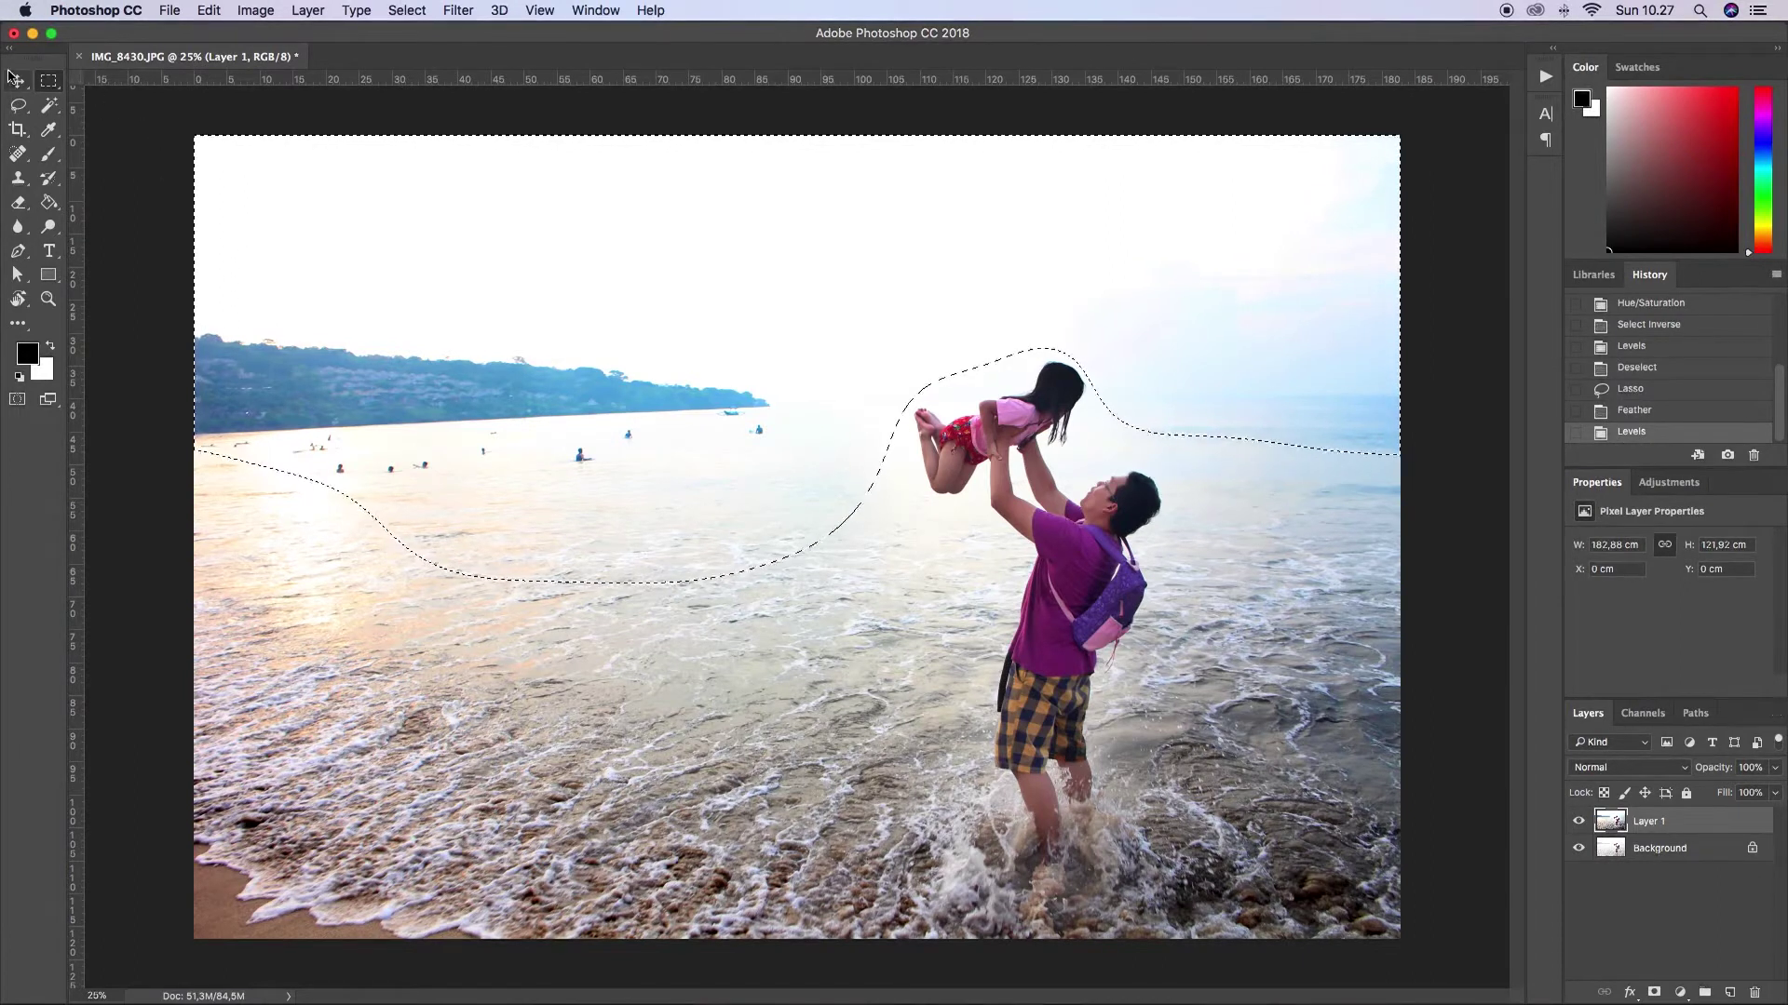
{"action": "left_click", "coordinate": [47, 81]}
Restore the tool options bar, clear the sky selection and zoom in to 33.3%
{"action": "left_click", "coordinate": [153, 79]}
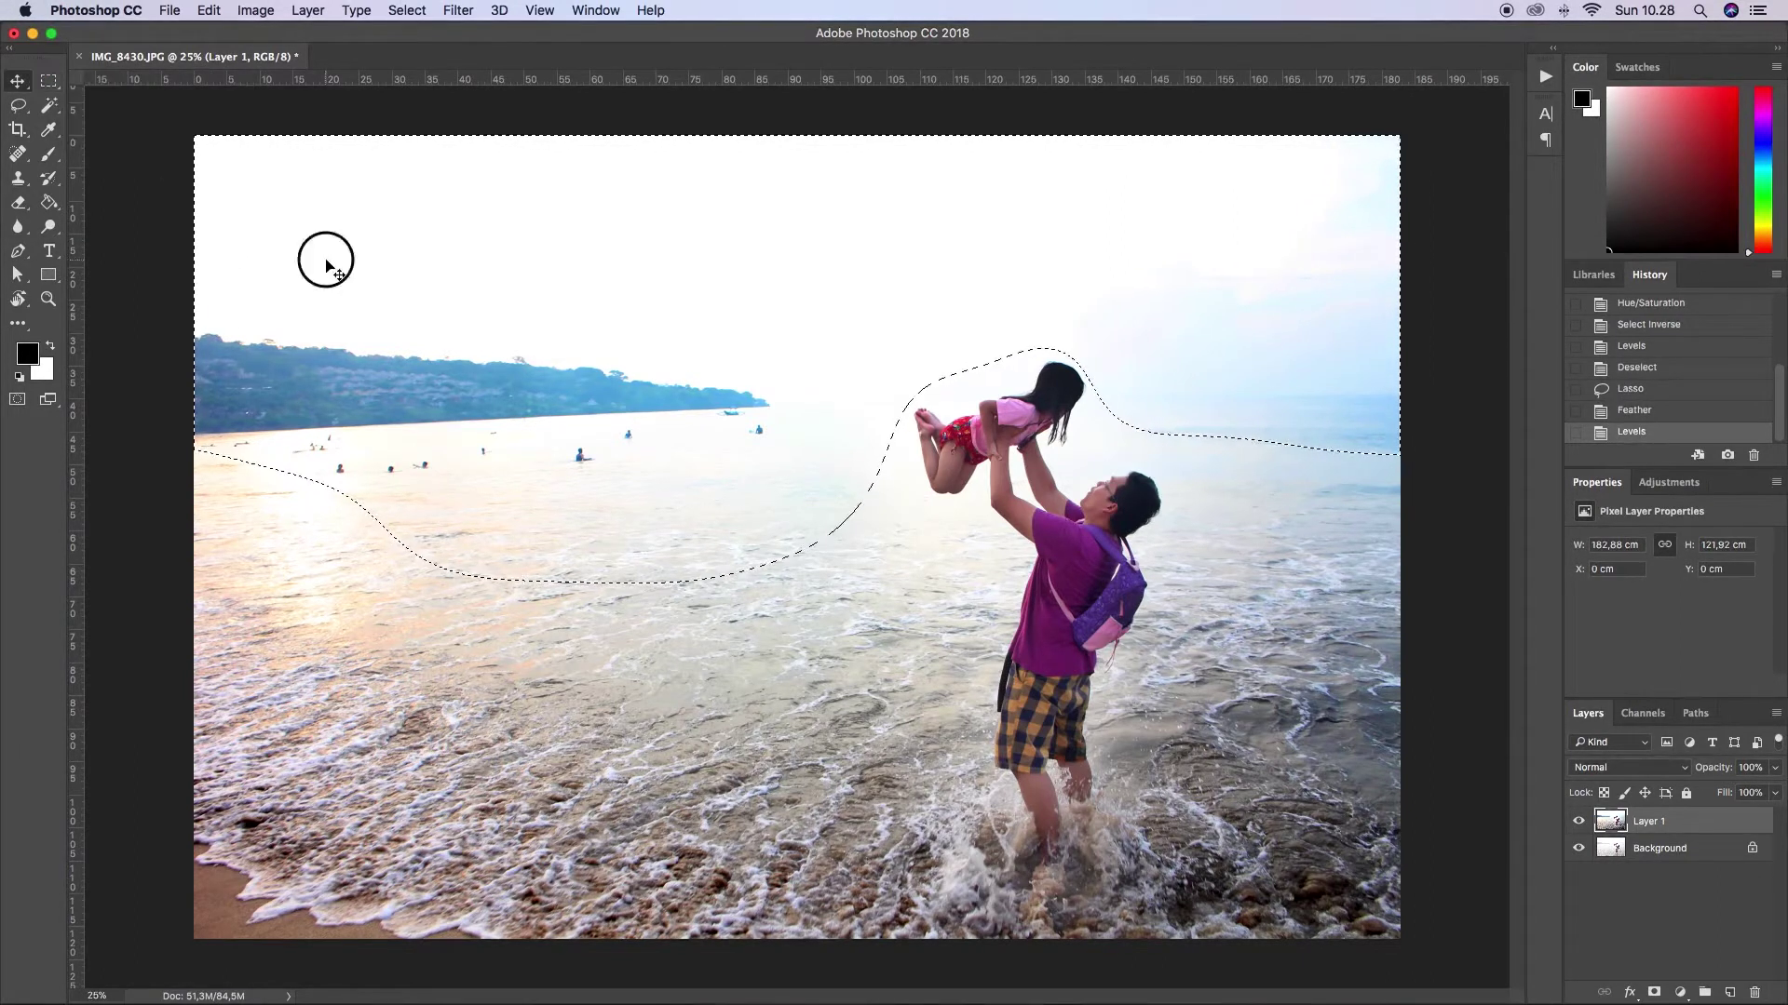
{"action": "left_click", "coordinate": [596, 10]}
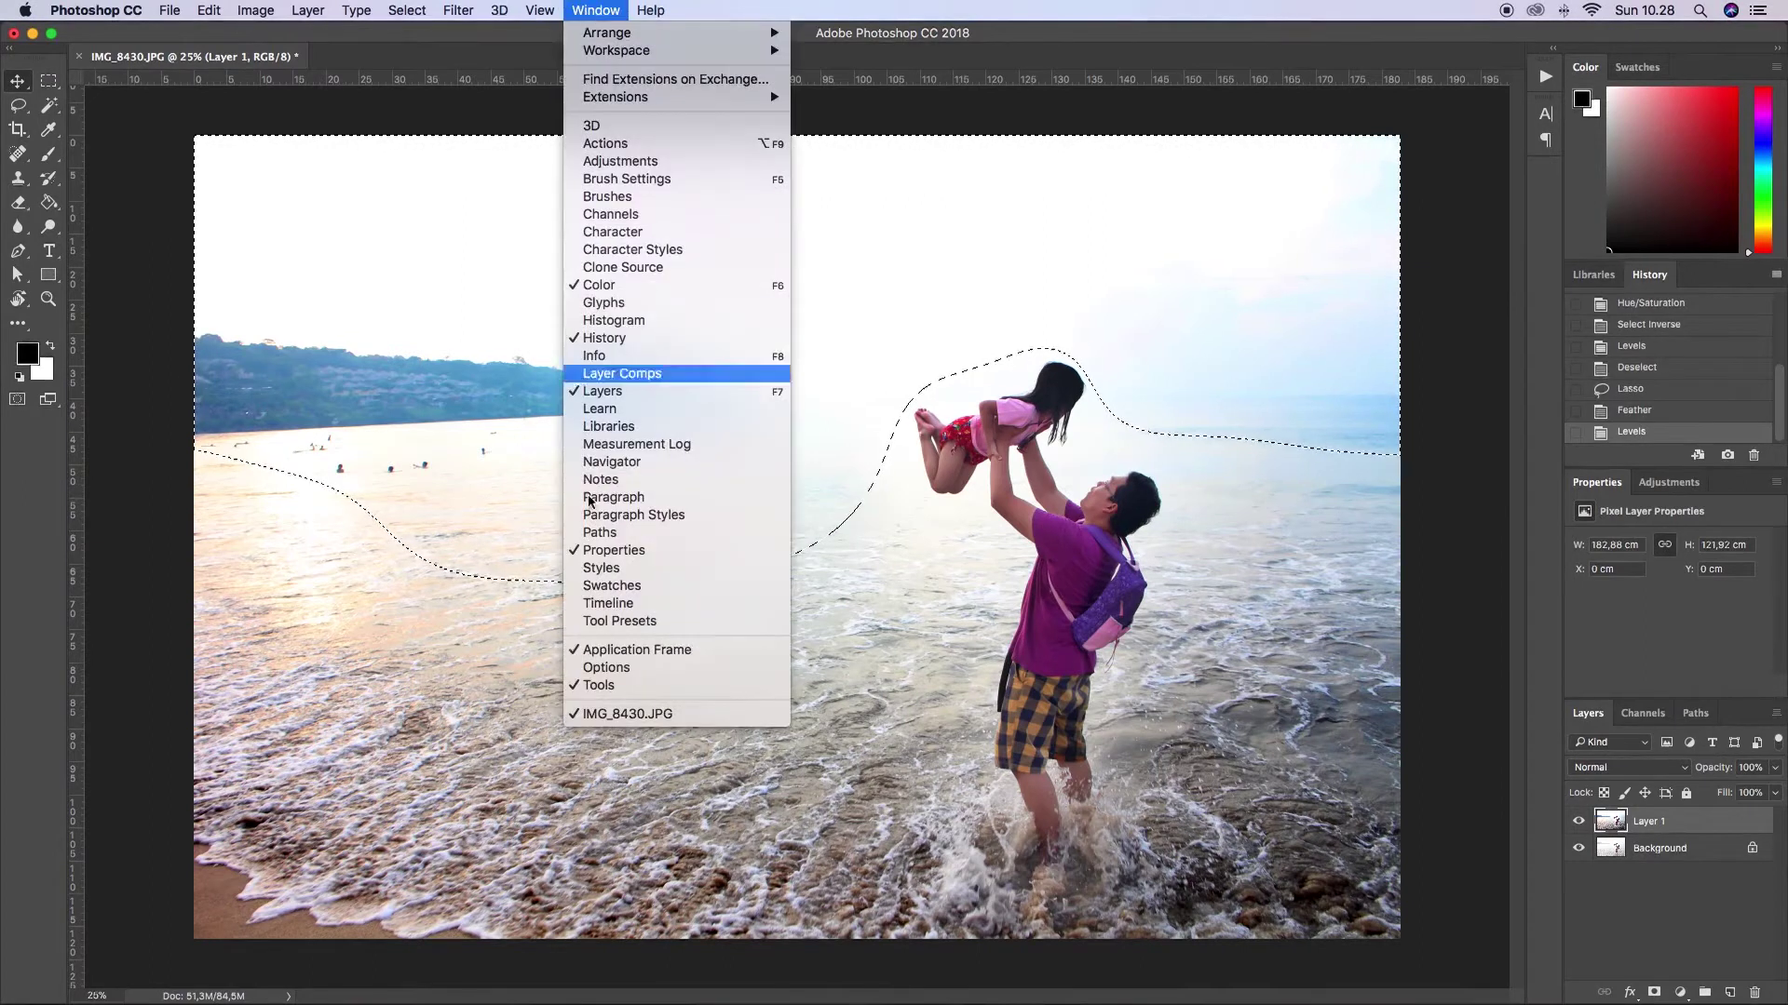
{"action": "left_click", "coordinate": [599, 667]}
{"action": "key", "text": "m"}
{"action": "key", "text": "super+d"}
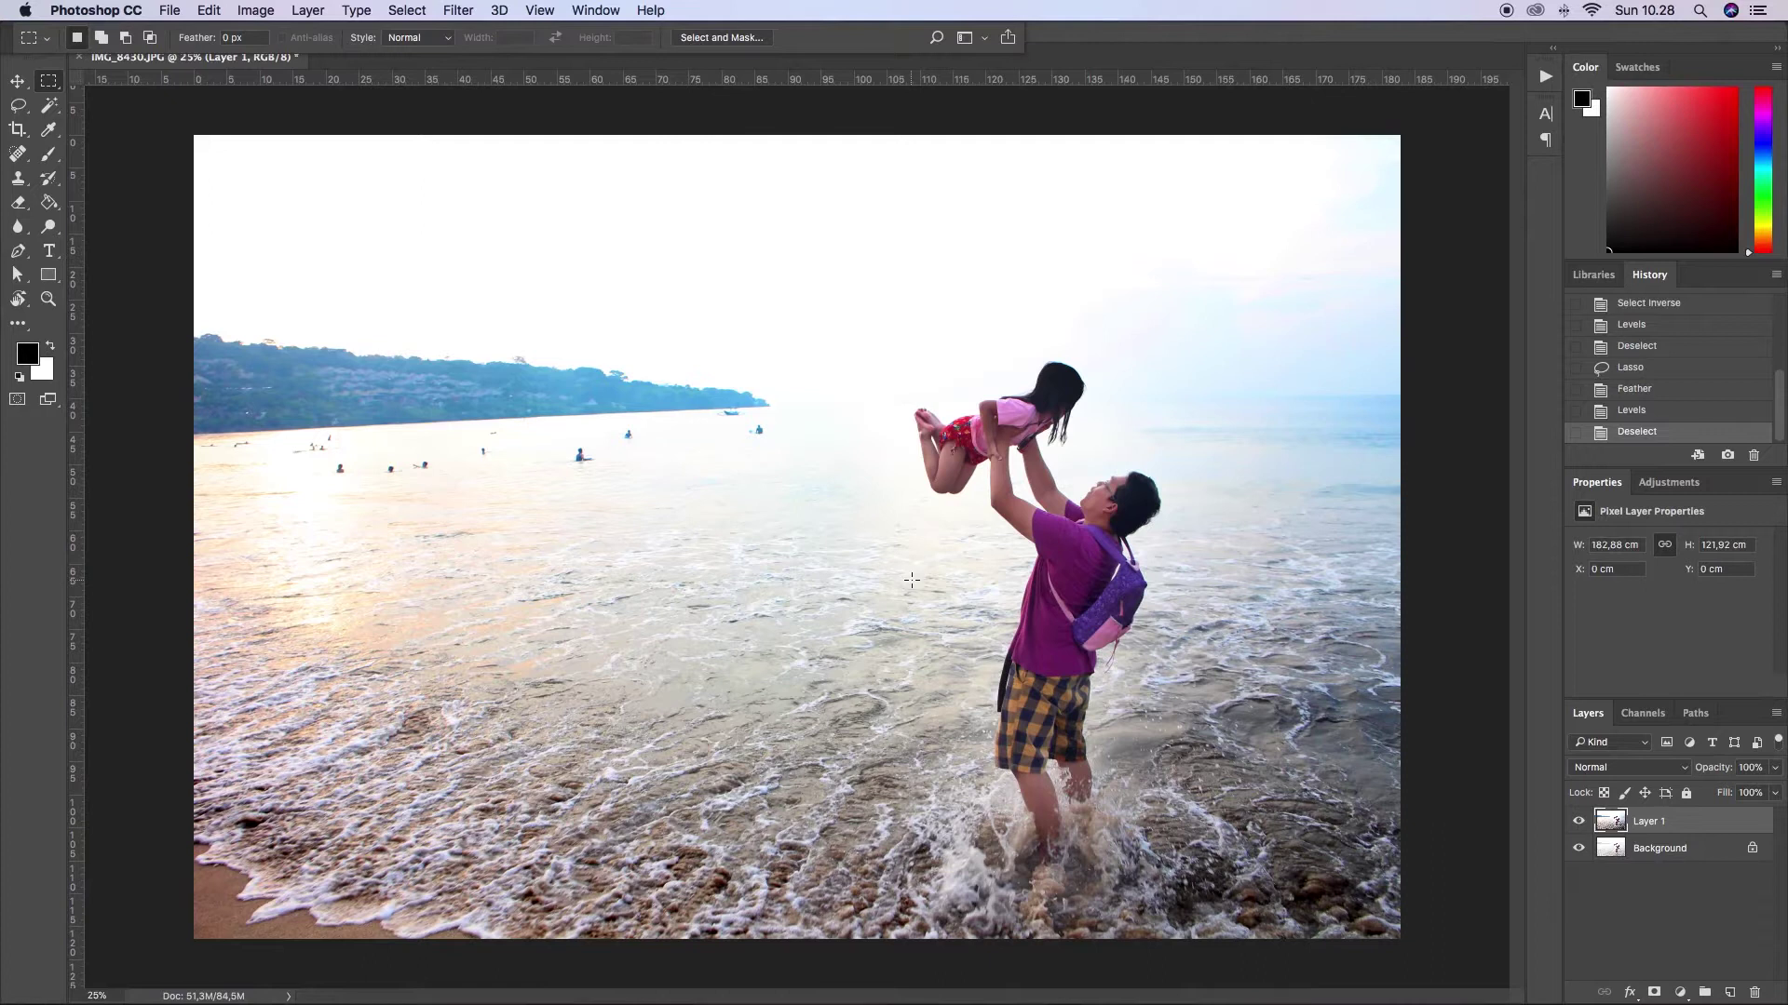
{"action": "key", "text": "super+plus"}
{"action": "left_click_drag", "start_coordinate": [1518, 514], "coordinate": [1516, 555]}
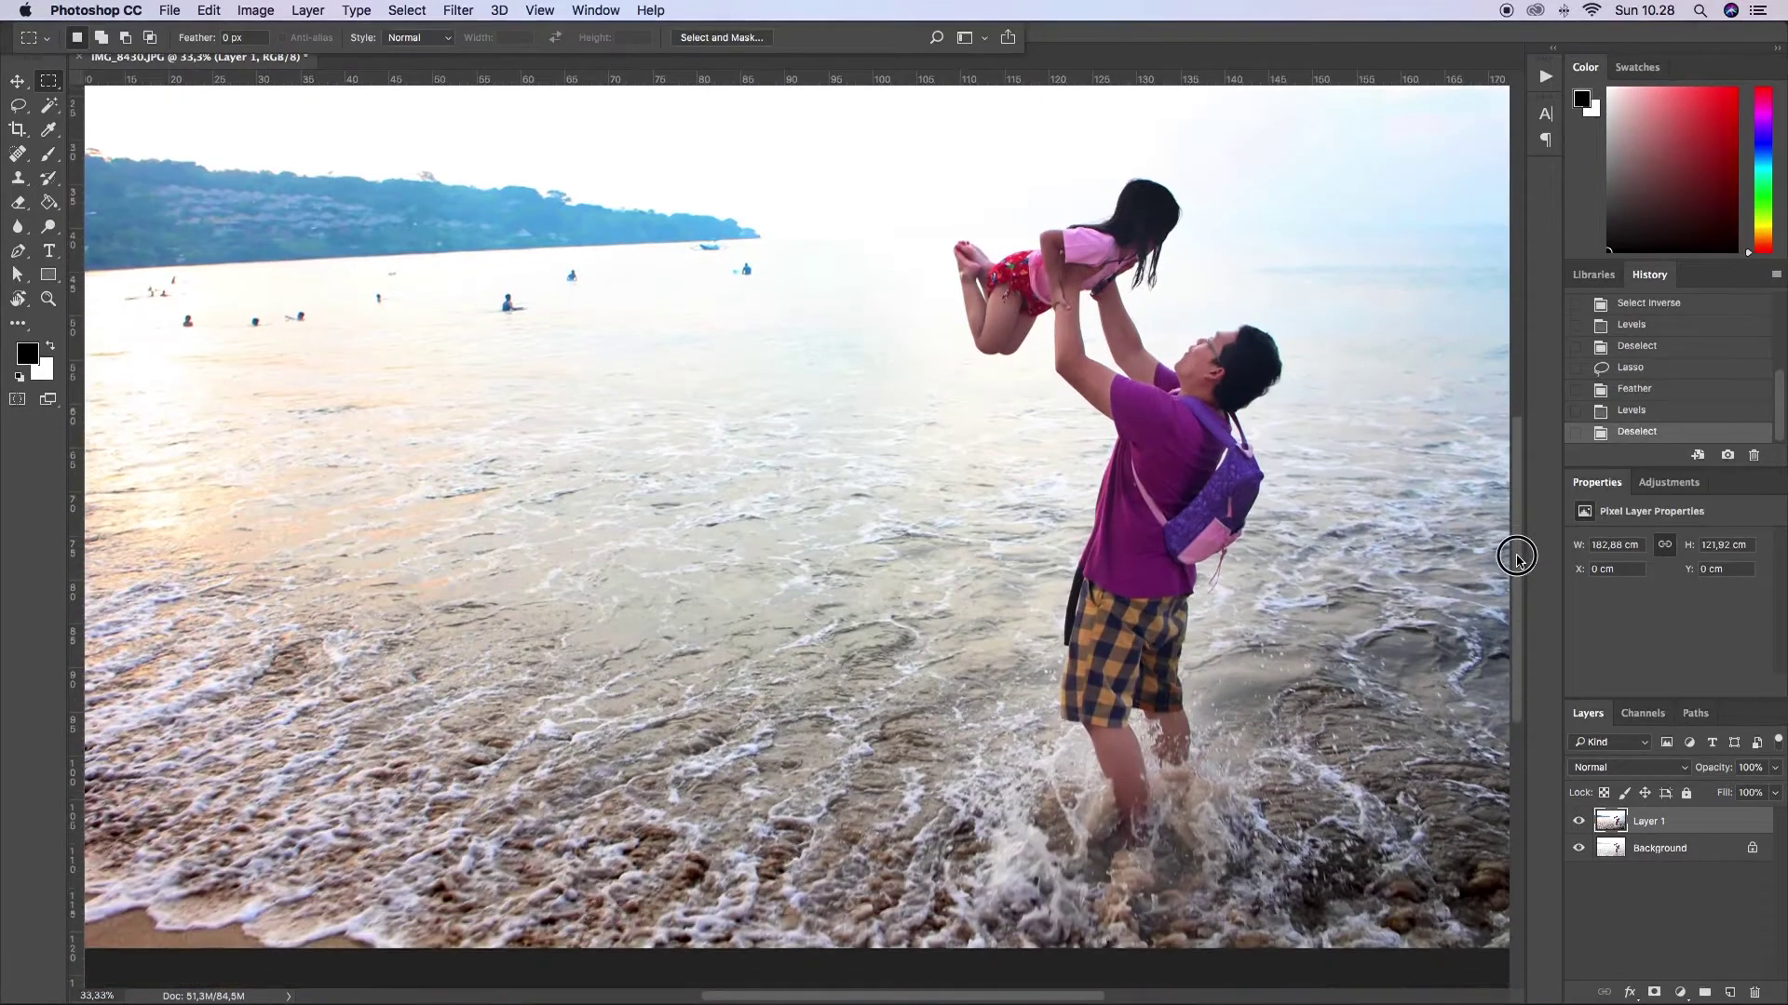
Lasso the father and daughter and feather the selection
{"action": "key", "text": "l"}
{"action": "mouse_move", "coordinate": [1135, 165]}
{"action": "left_mouse_down"}
{"action": "mouse_move", "coordinate": [997, 422]}
{"action": "mouse_move", "coordinate": [1079, 878]}
{"action": "mouse_move", "coordinate": [1211, 745]}
{"action": "mouse_move", "coordinate": [1320, 386]}
{"action": "mouse_move", "coordinate": [1231, 209]}
{"action": "left_mouse_up"}
{"action": "key", "text": "shift+F6"}
{"action": "key", "text": "Return"}
Apply Smart Sharpen to the figures with Amount 150% and Reduce Noise 20%
{"action": "left_click", "coordinate": [458, 10]}
{"action": "mouse_move", "coordinate": [480, 337]}
{"action": "left_click", "coordinate": [752, 413]}
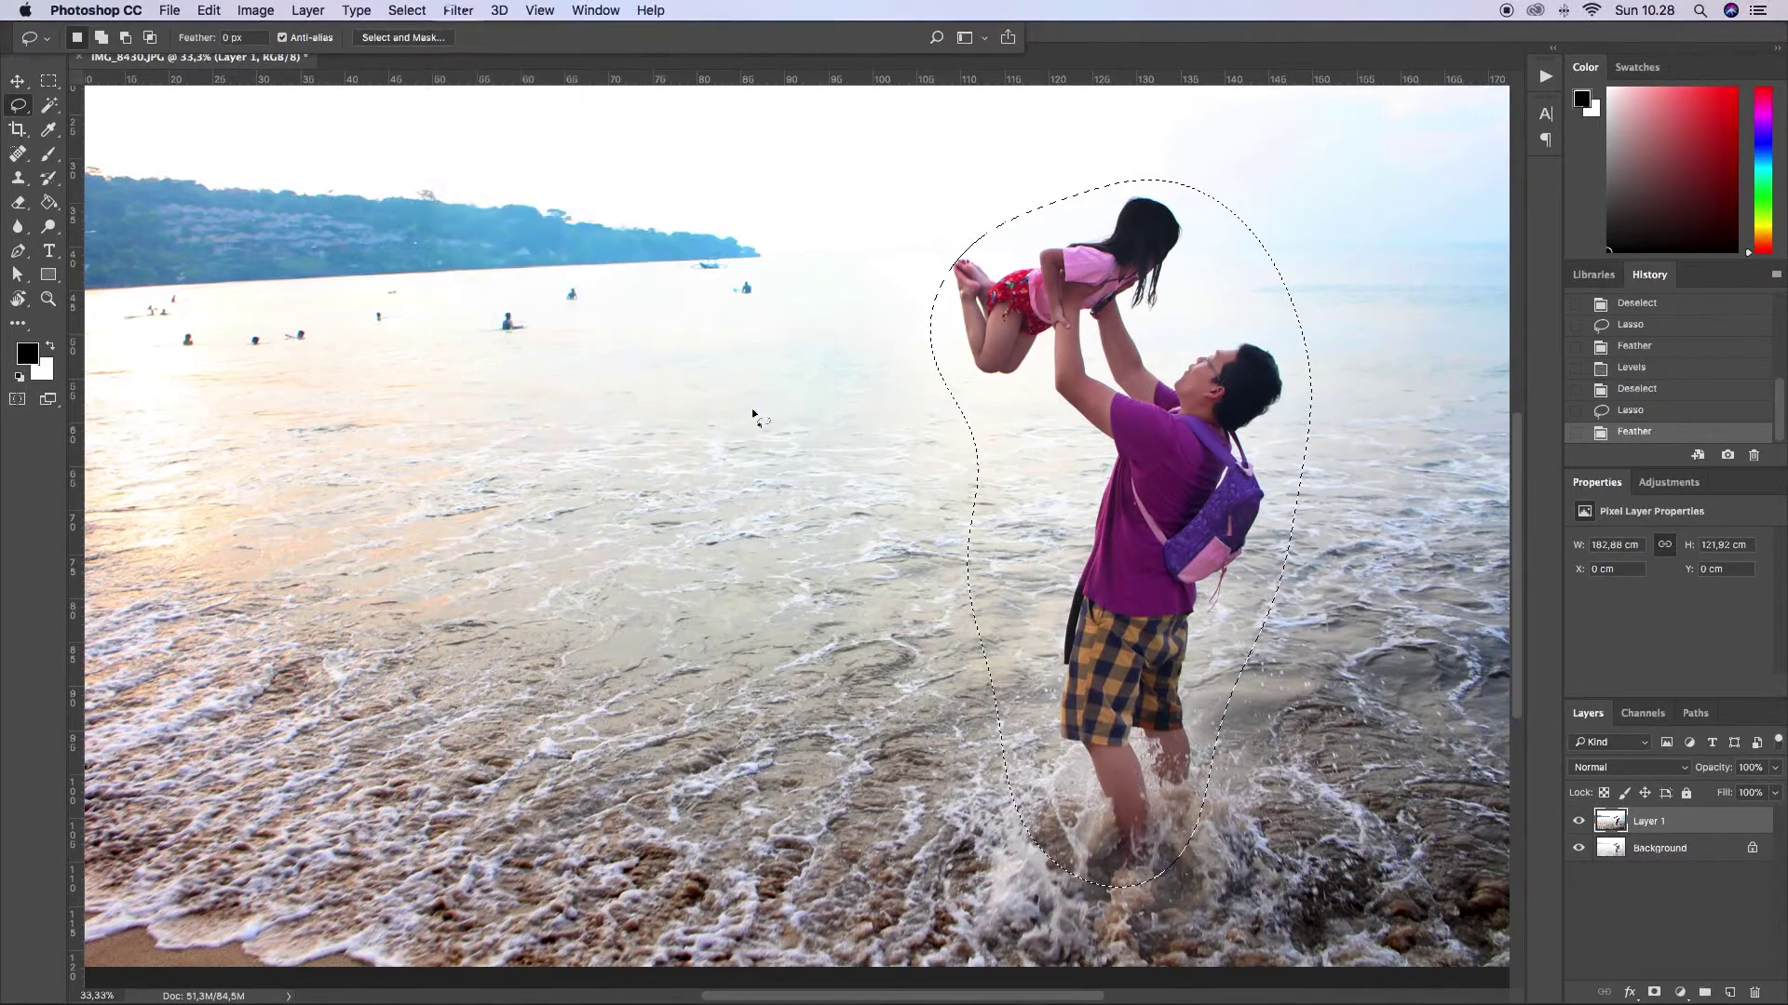
{"action": "left_click_drag", "start_coordinate": [1062, 135], "coordinate": [272, 443]}
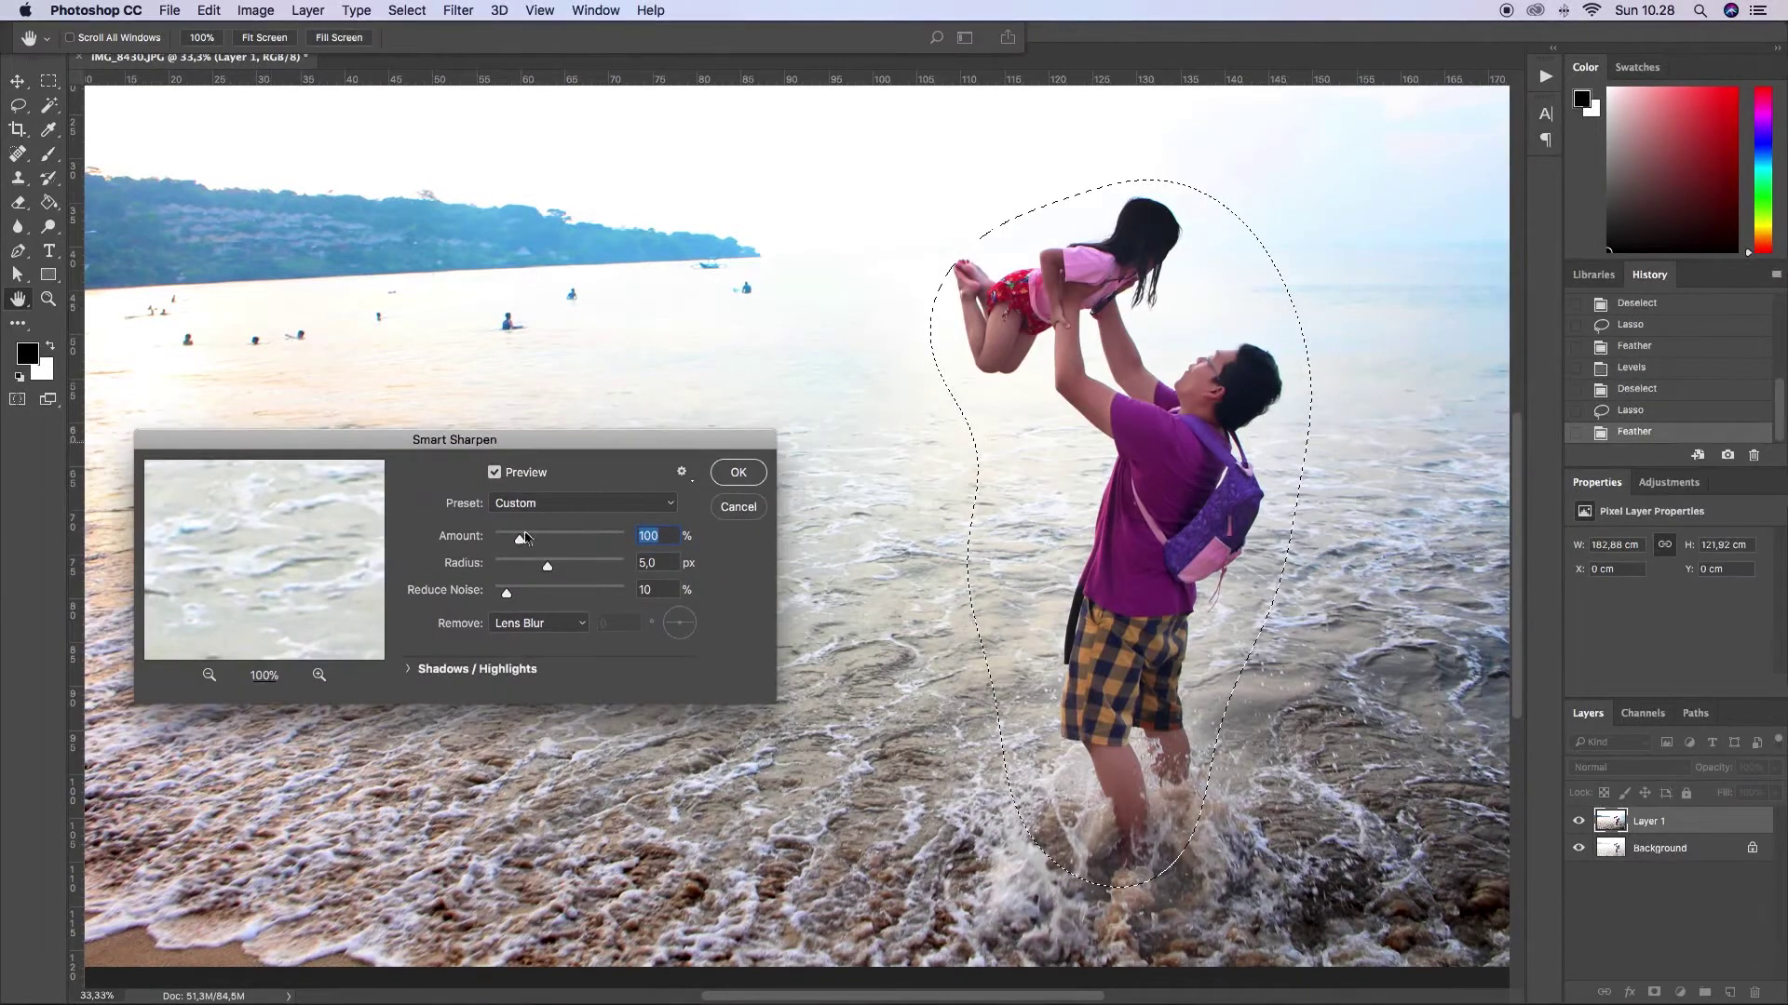
{"action": "left_click_drag", "start_coordinate": [518, 542], "coordinate": [460, 547]}
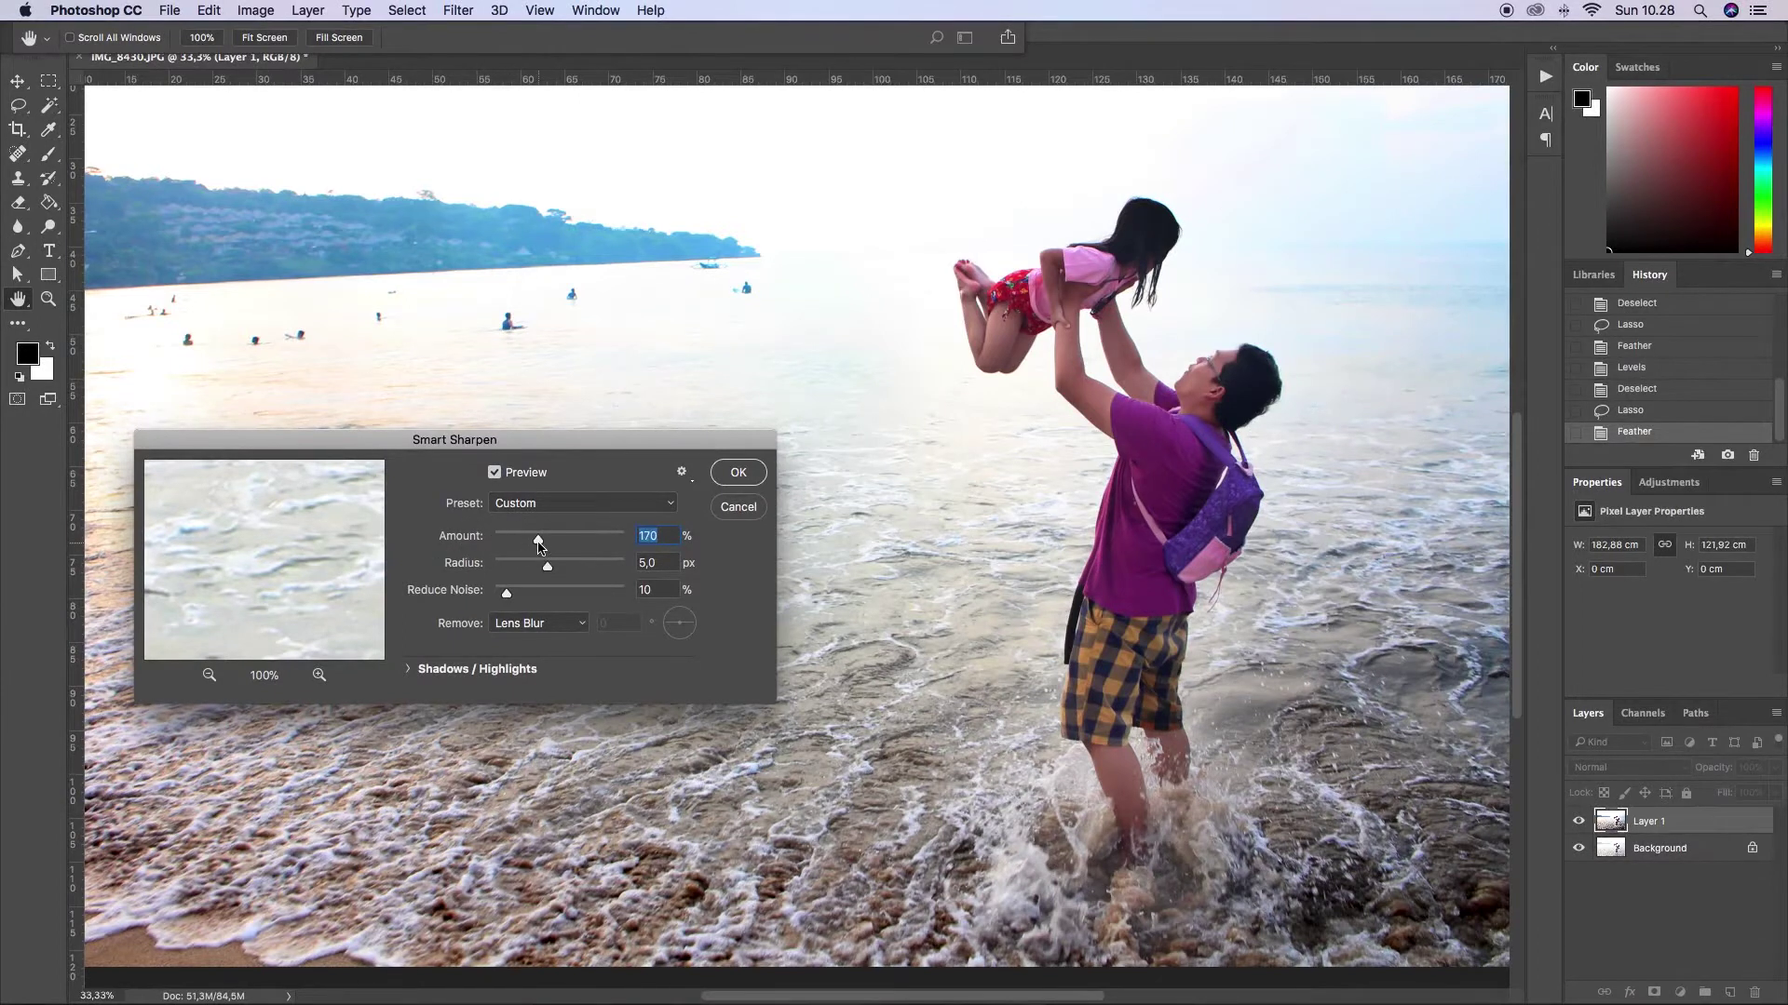
{"action": "type", "text": "50"}
{"action": "left_click_drag", "start_coordinate": [507, 593], "coordinate": [515, 593]}
{"action": "type", "text": "20"}
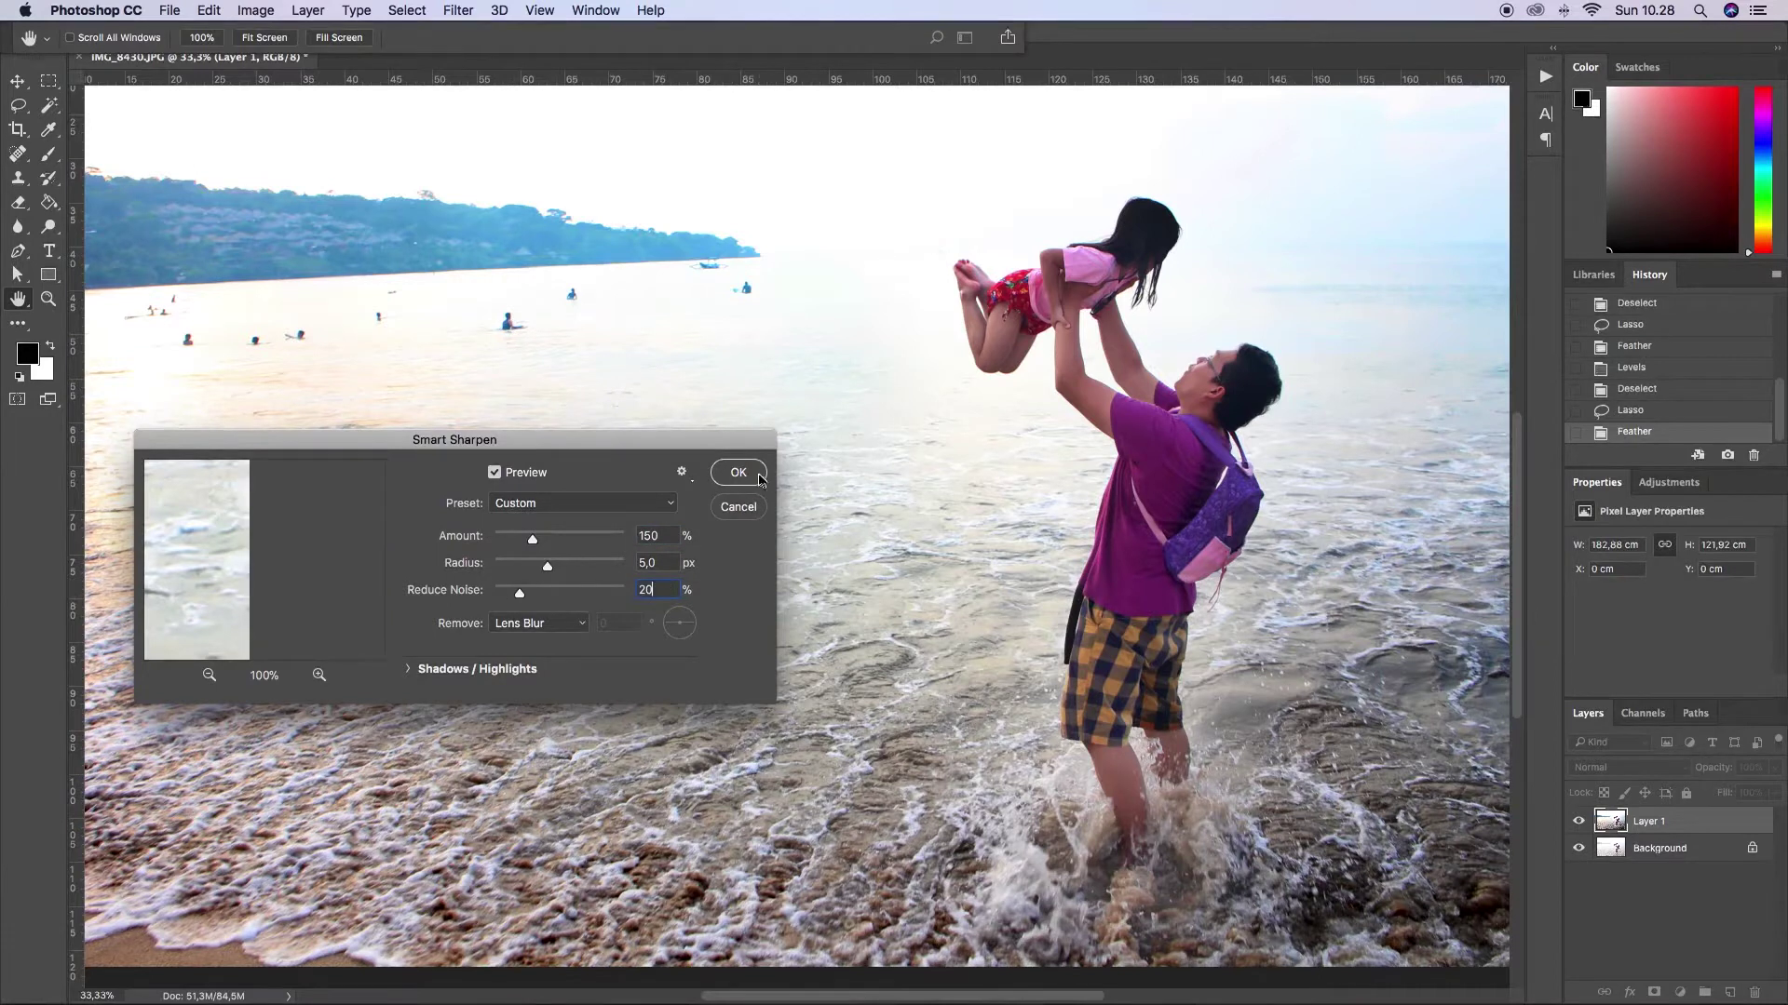
{"action": "left_click", "coordinate": [738, 472]}
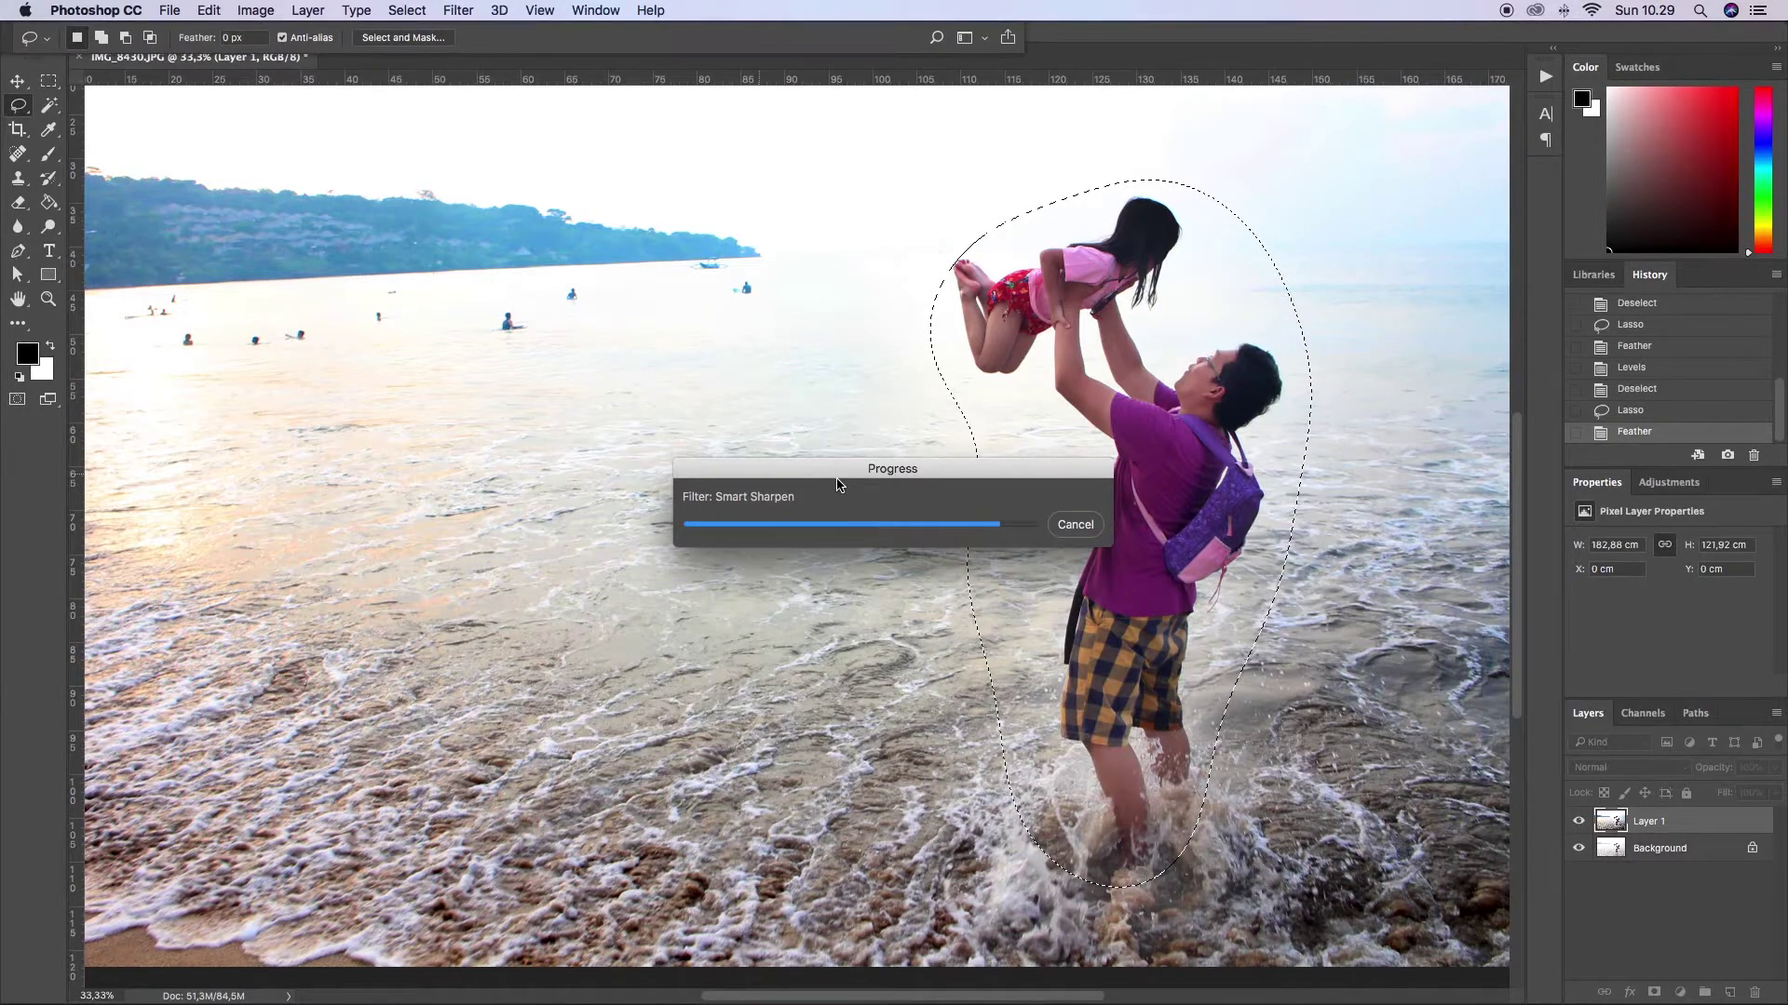
Zoom out, lasso the water on both sides of the man and feather it 150 pixels
{"action": "key", "text": "m"}
{"action": "left_click", "coordinate": [227, 155]}
{"action": "key", "text": "super+minus"}
{"action": "key", "text": "l"}
{"action": "mouse_move", "coordinate": [718, 610]}
{"action": "left_mouse_down"}
{"action": "mouse_move", "coordinate": [348, 687]}
{"action": "mouse_move", "coordinate": [1145, 982]}
{"action": "mouse_move", "coordinate": [962, 746]}
{"action": "mouse_move", "coordinate": [718, 612]}
{"action": "left_mouse_up"}
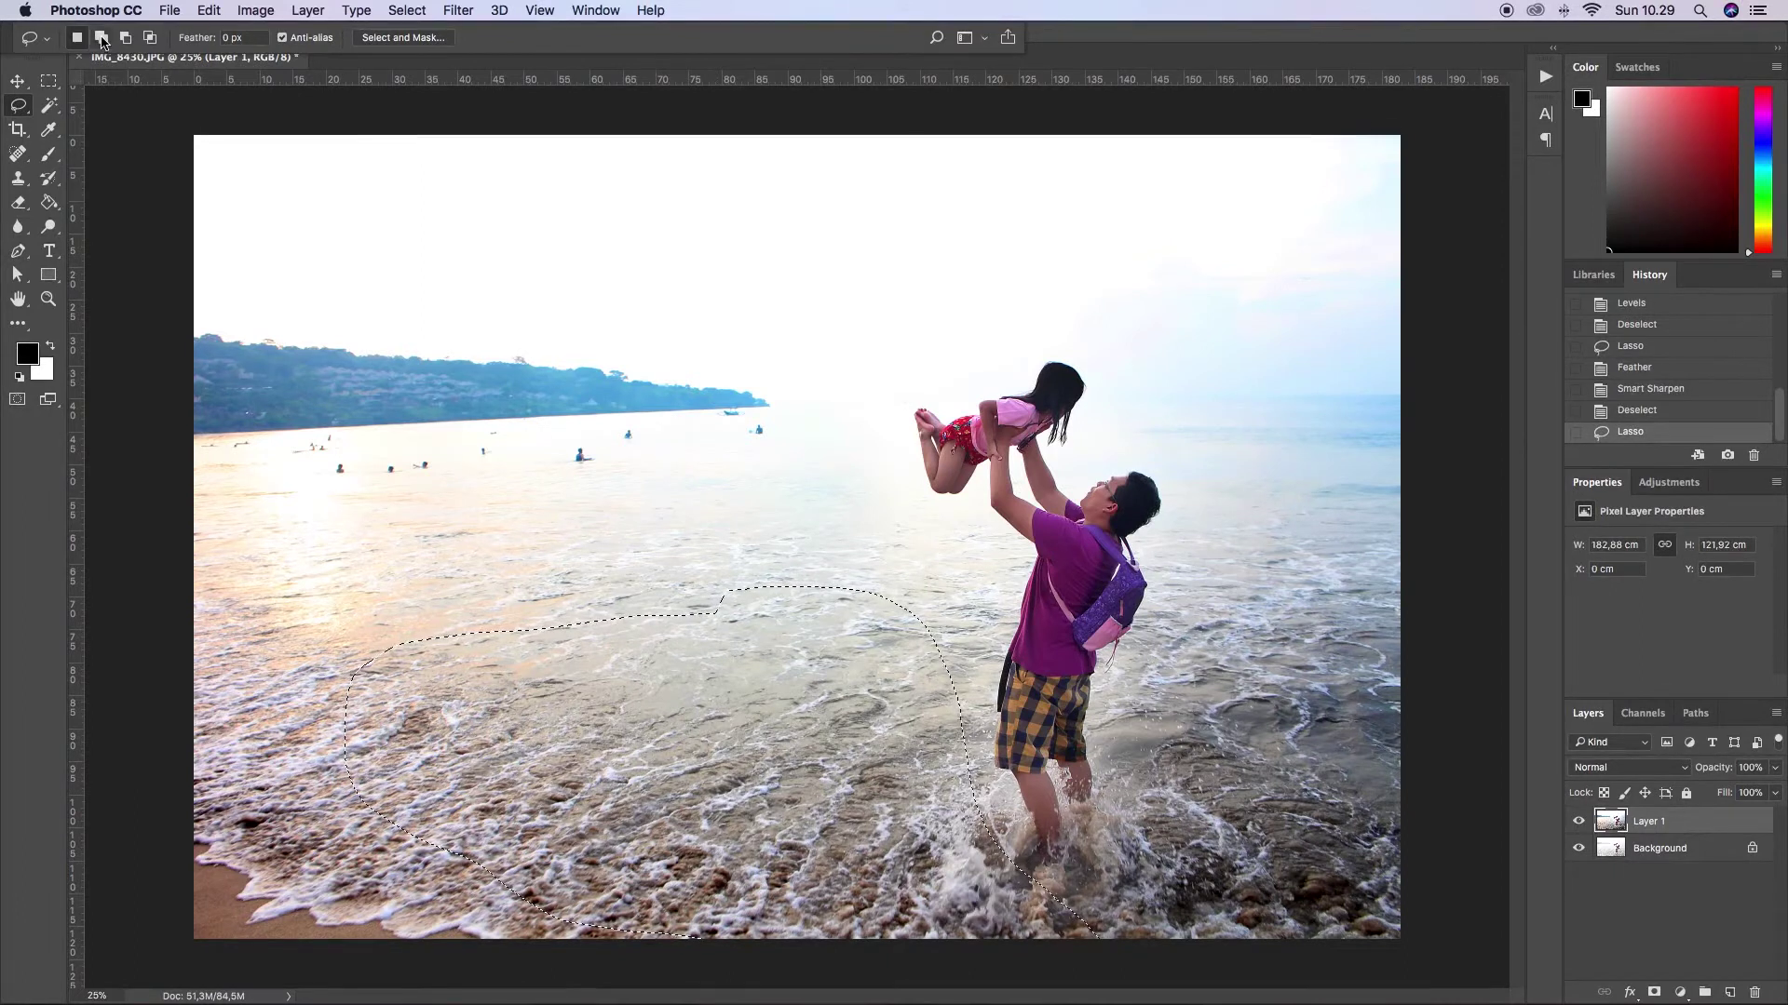
{"action": "mouse_move", "coordinate": [1013, 881]}
{"action": "left_mouse_down"}
{"action": "mouse_move", "coordinate": [1104, 787]}
{"action": "mouse_move", "coordinate": [1336, 635]}
{"action": "mouse_move", "coordinate": [990, 981]}
{"action": "mouse_move", "coordinate": [982, 964]}
{"action": "left_mouse_up"}
{"action": "key", "text": "shift+F6"}
{"action": "key", "text": "Return"}
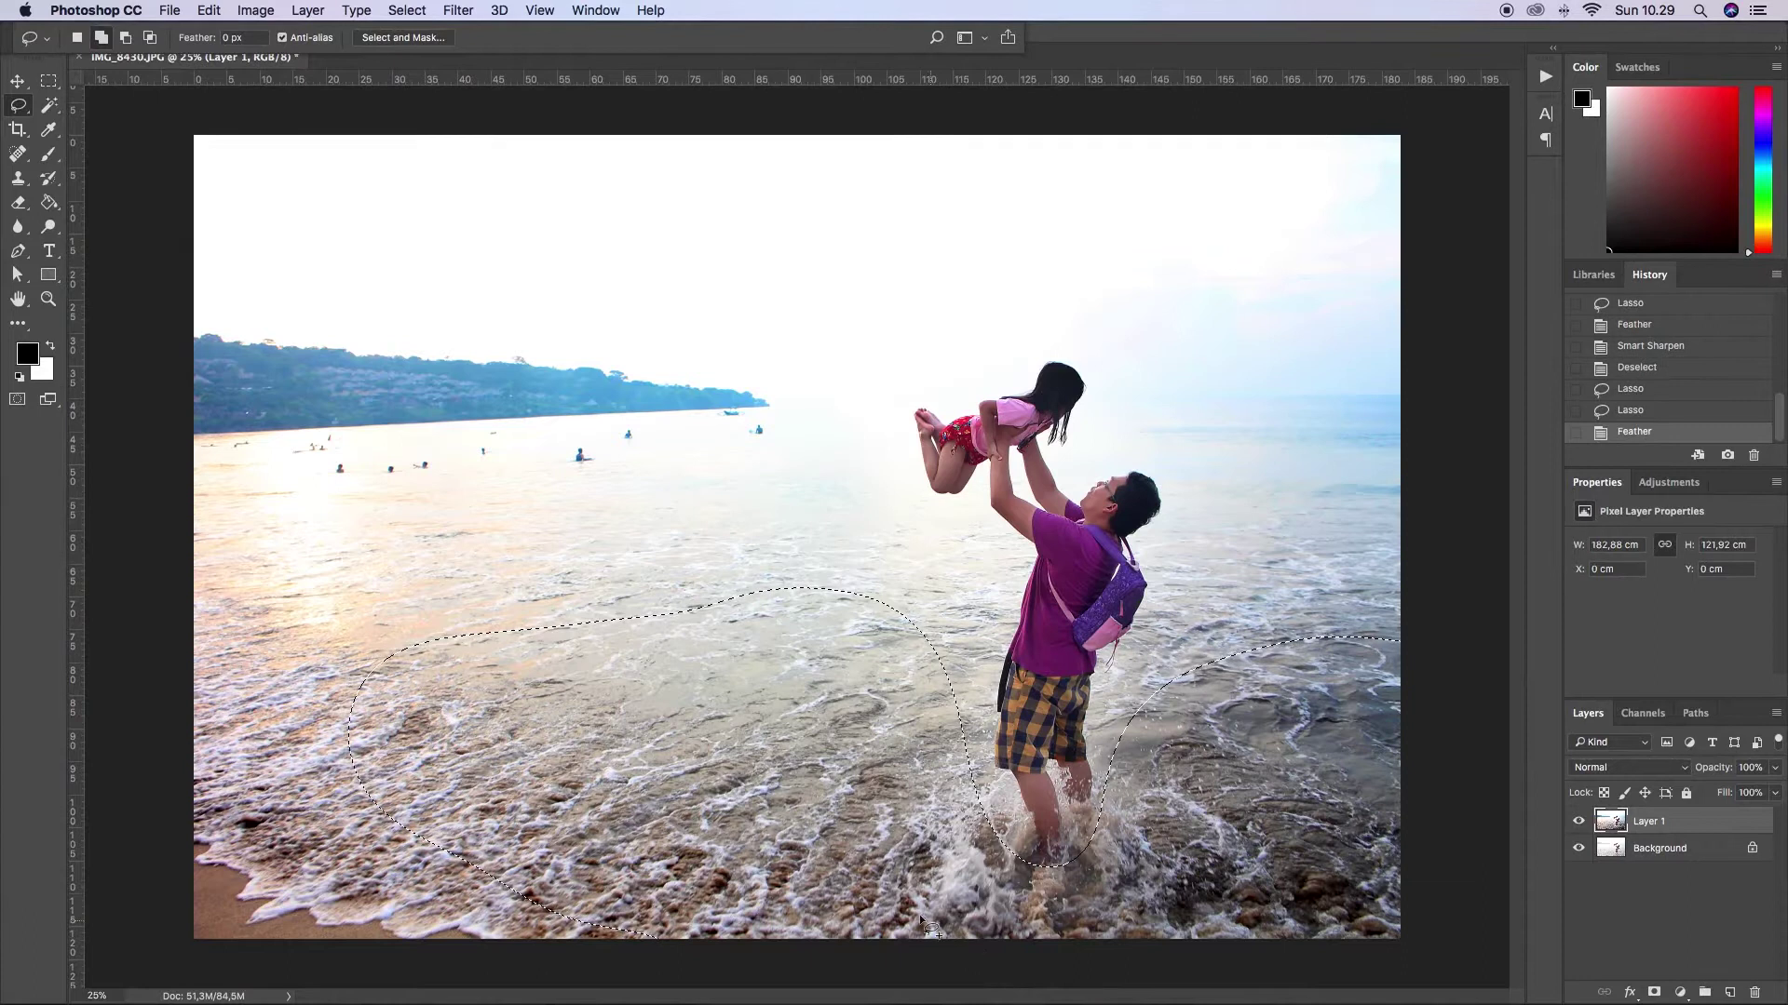
Apply Smart Sharpen to the feathered water, then deselect
{"action": "left_click", "coordinate": [458, 10]}
{"action": "mouse_move", "coordinate": [596, 338]}
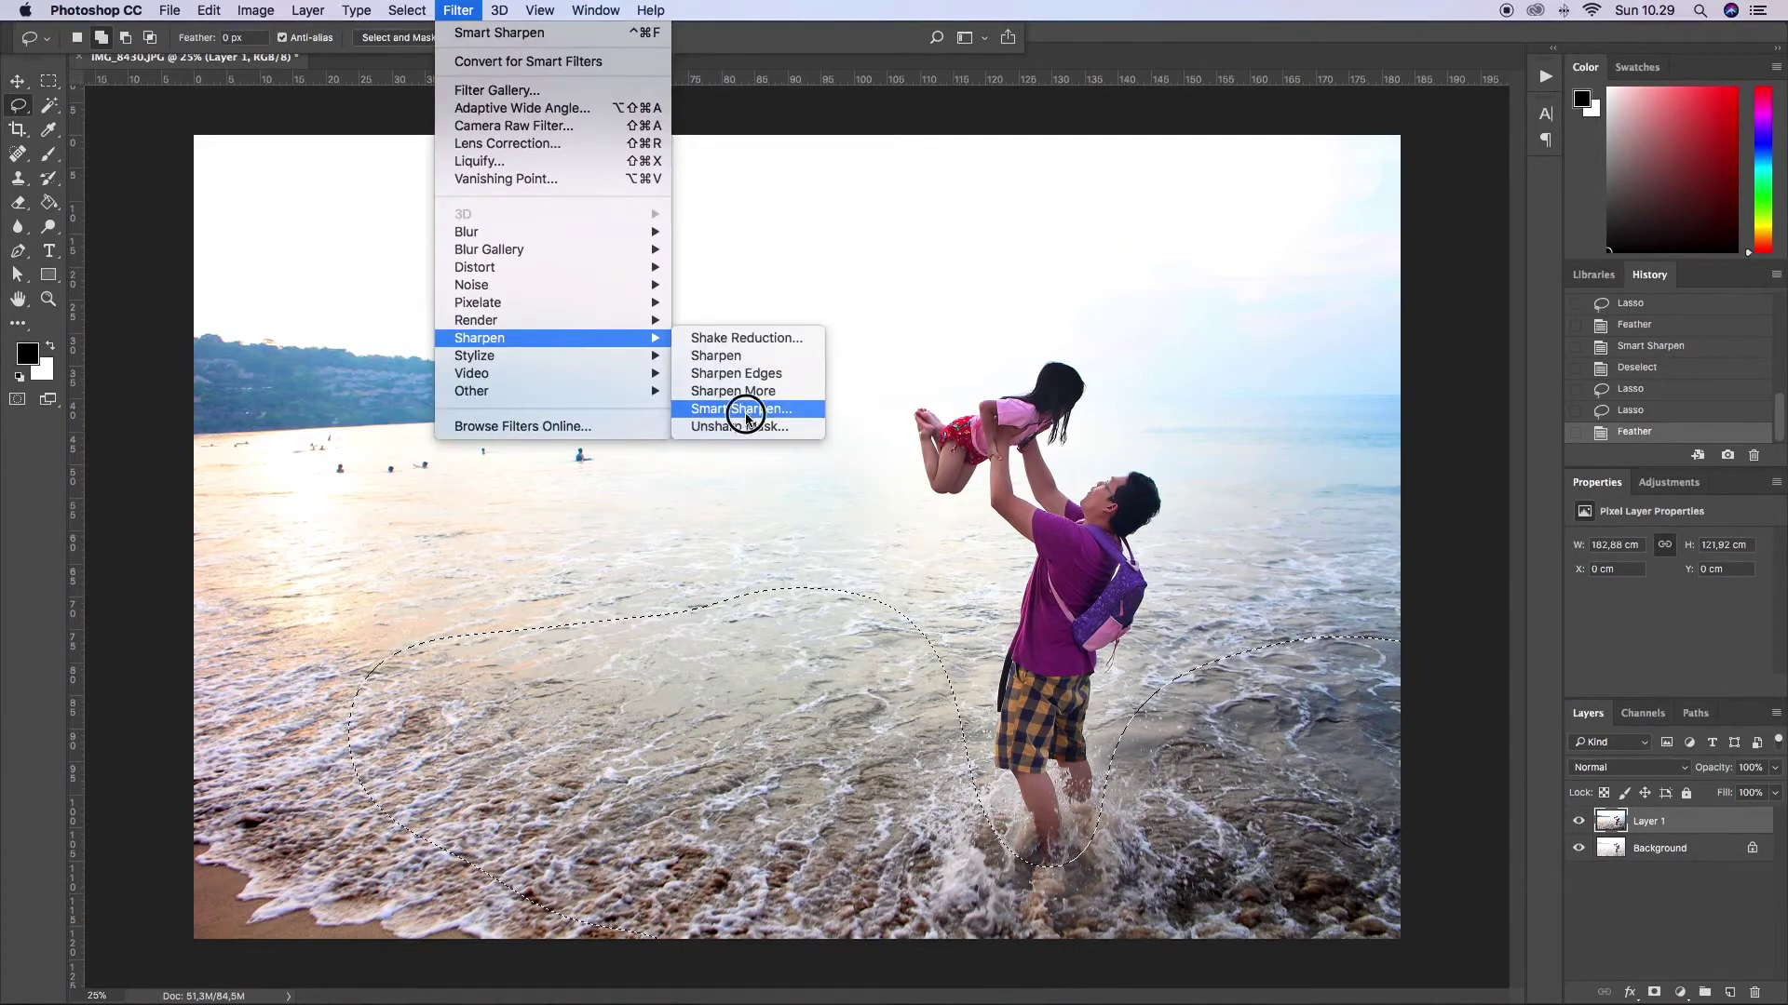
{"action": "left_click", "coordinate": [745, 412]}
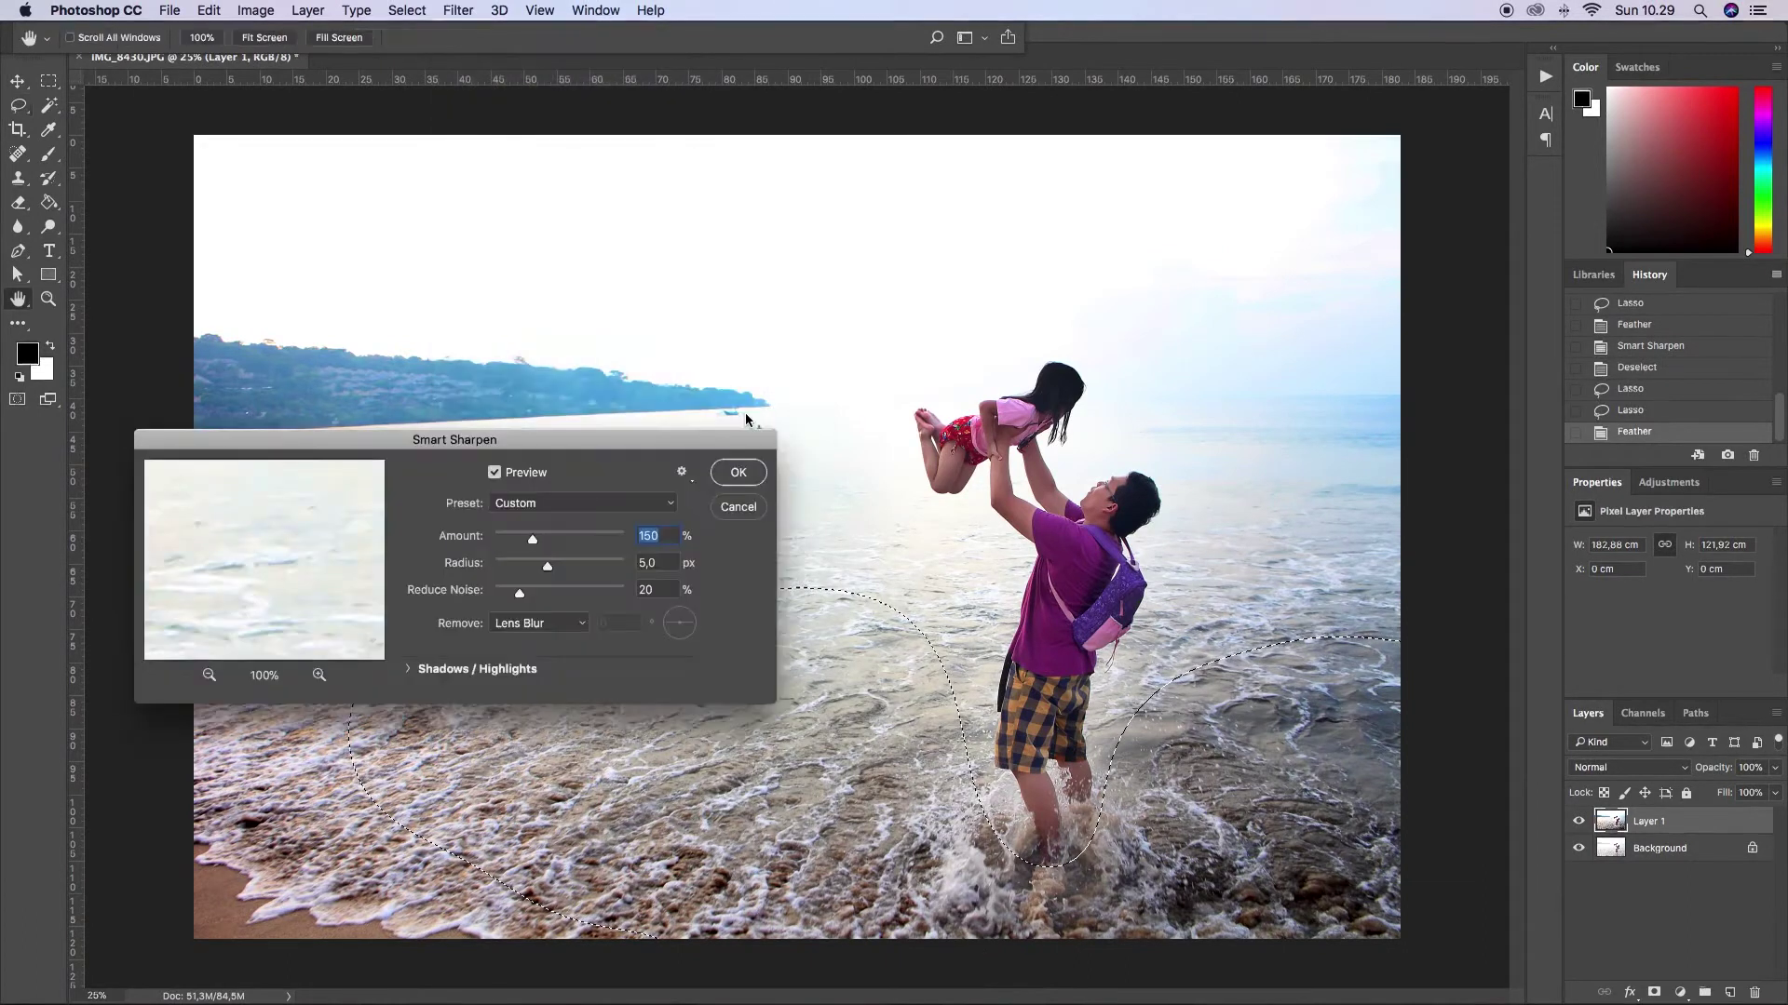
{"action": "left_click", "coordinate": [729, 475]}
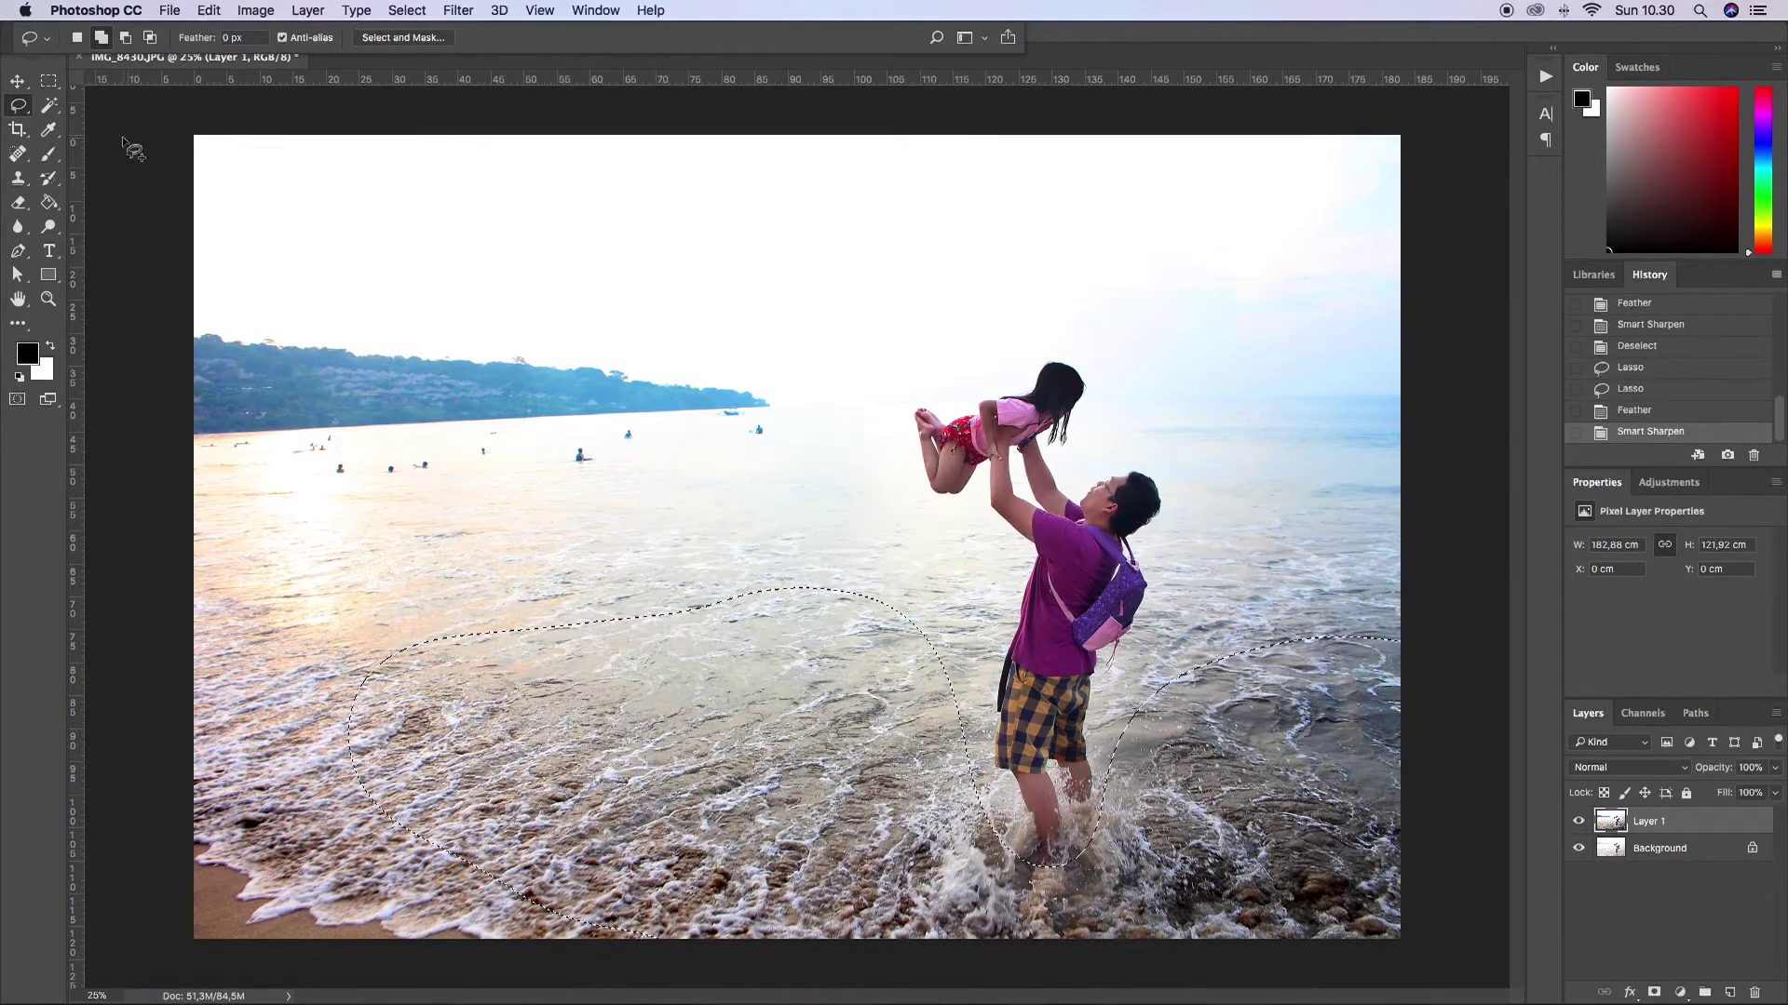
{"action": "left_click", "coordinate": [327, 191]}
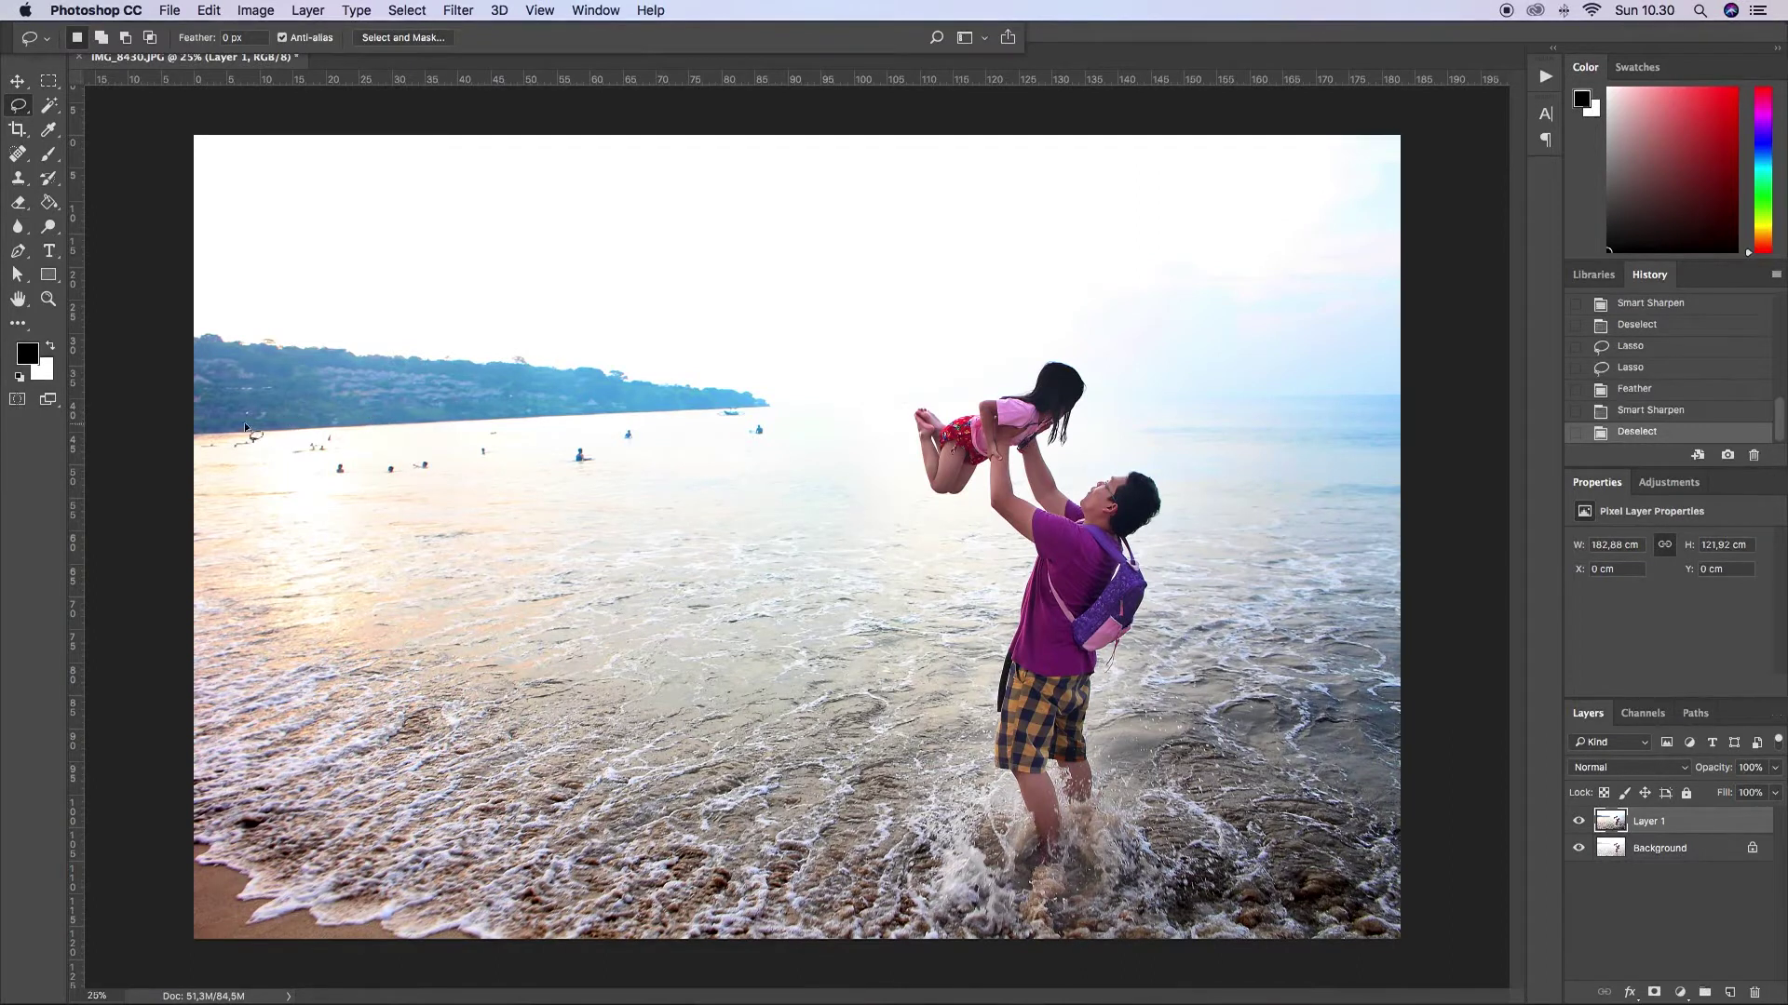
Feather an outline of the left beach, open Photo Filter, then cancel and deselect
{"action": "mouse_move", "coordinate": [244, 430]}
{"action": "left_mouse_down"}
{"action": "mouse_move", "coordinate": [71, 590]}
{"action": "mouse_move", "coordinate": [929, 991]}
{"action": "mouse_move", "coordinate": [837, 646]}
{"action": "mouse_move", "coordinate": [626, 411]}
{"action": "left_mouse_up"}
{"action": "key", "text": "shift+F6"}
{"action": "key", "text": "Return"}
{"action": "left_click", "coordinate": [255, 11]}
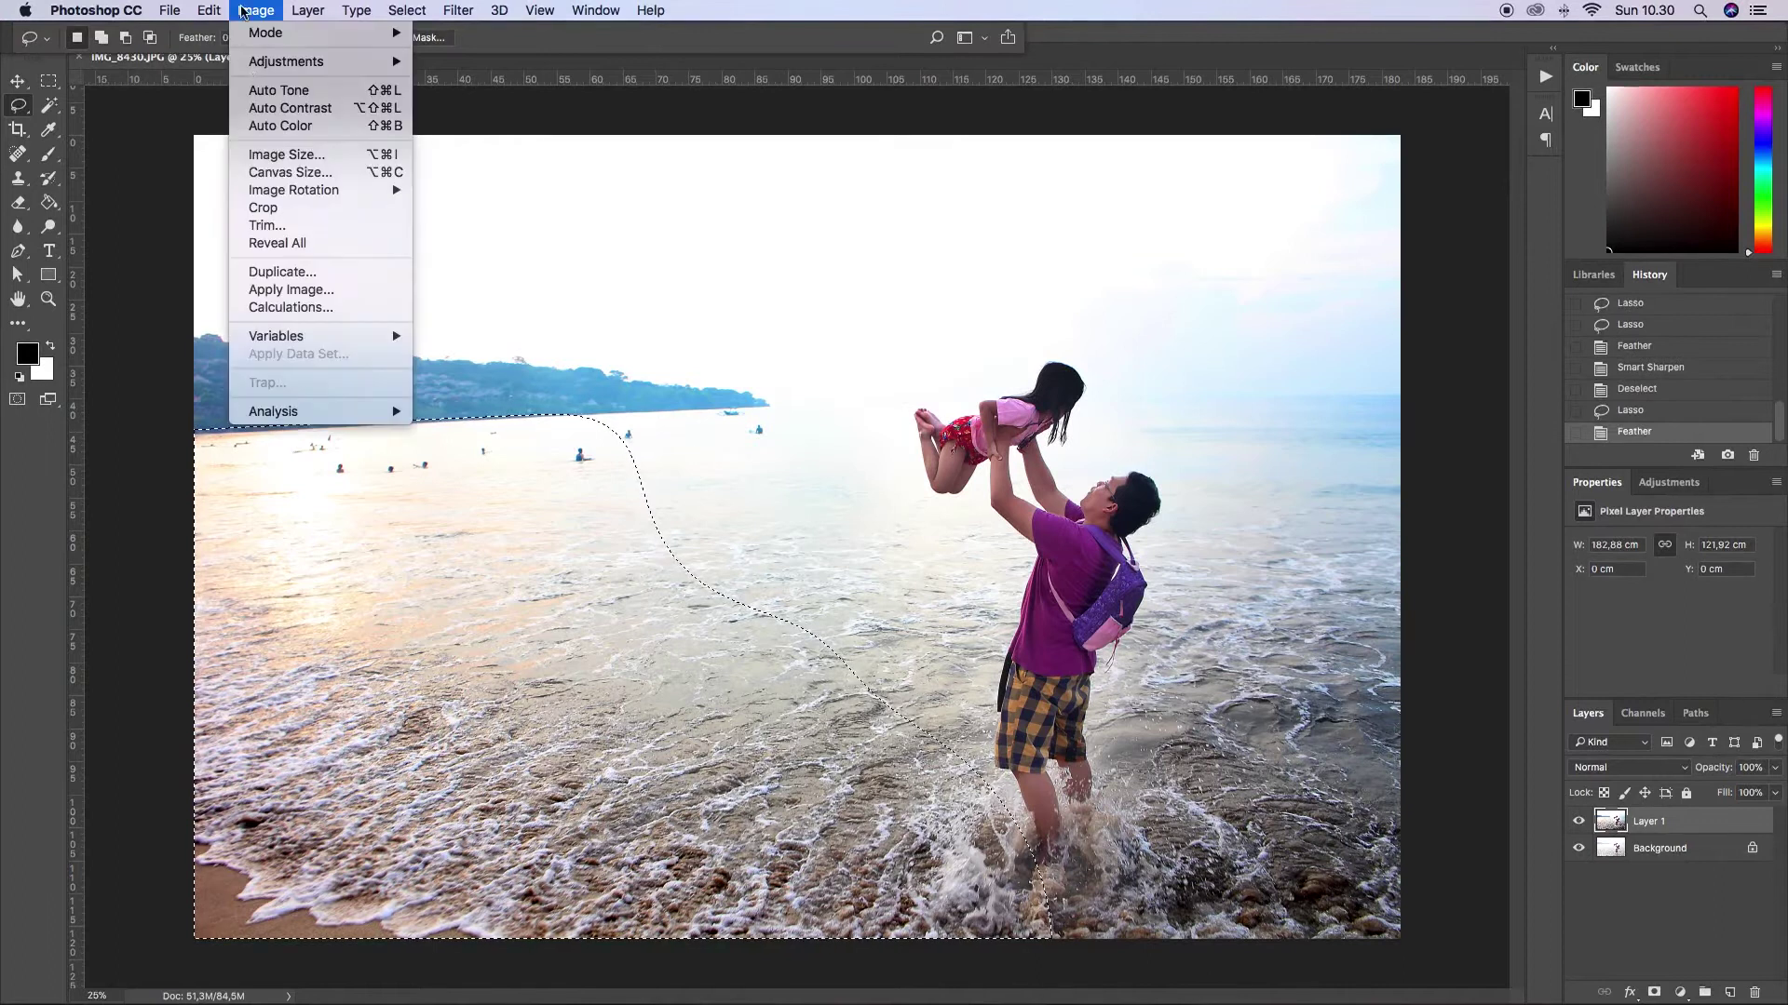
{"action": "mouse_move", "coordinate": [286, 61]}
{"action": "left_click", "coordinate": [539, 216]}
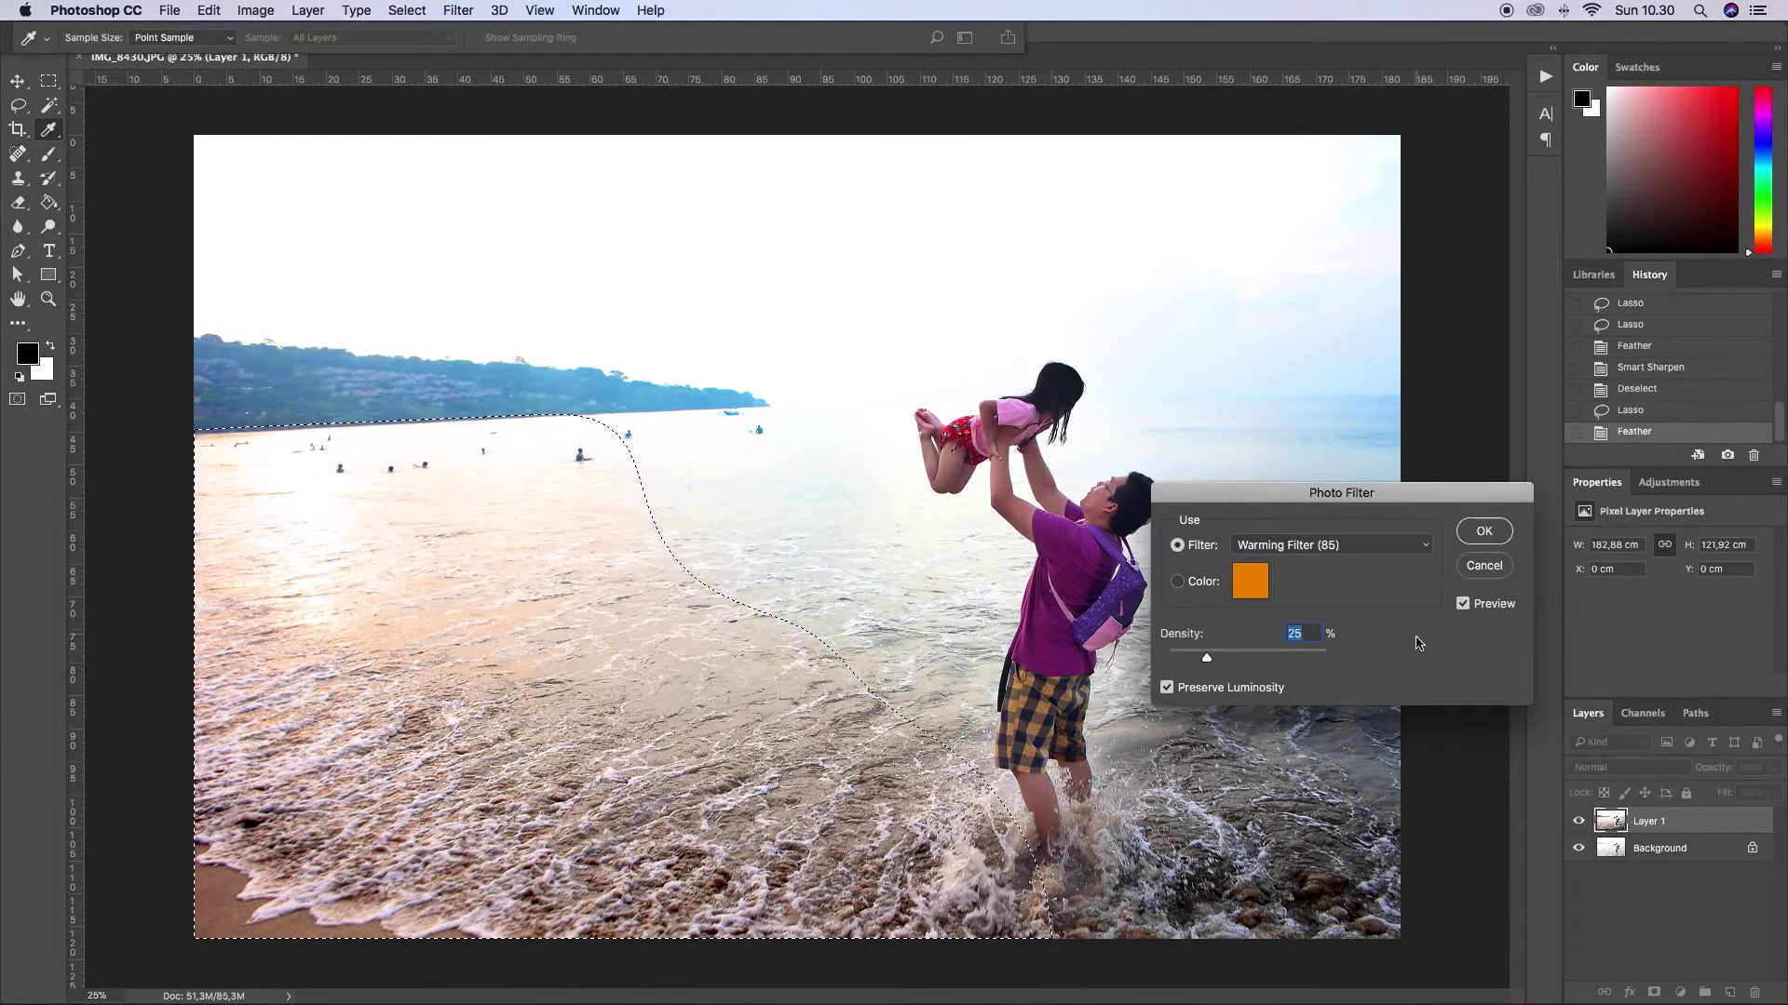
{"action": "left_click", "coordinate": [1484, 565]}
{"action": "key", "text": "super+d"}
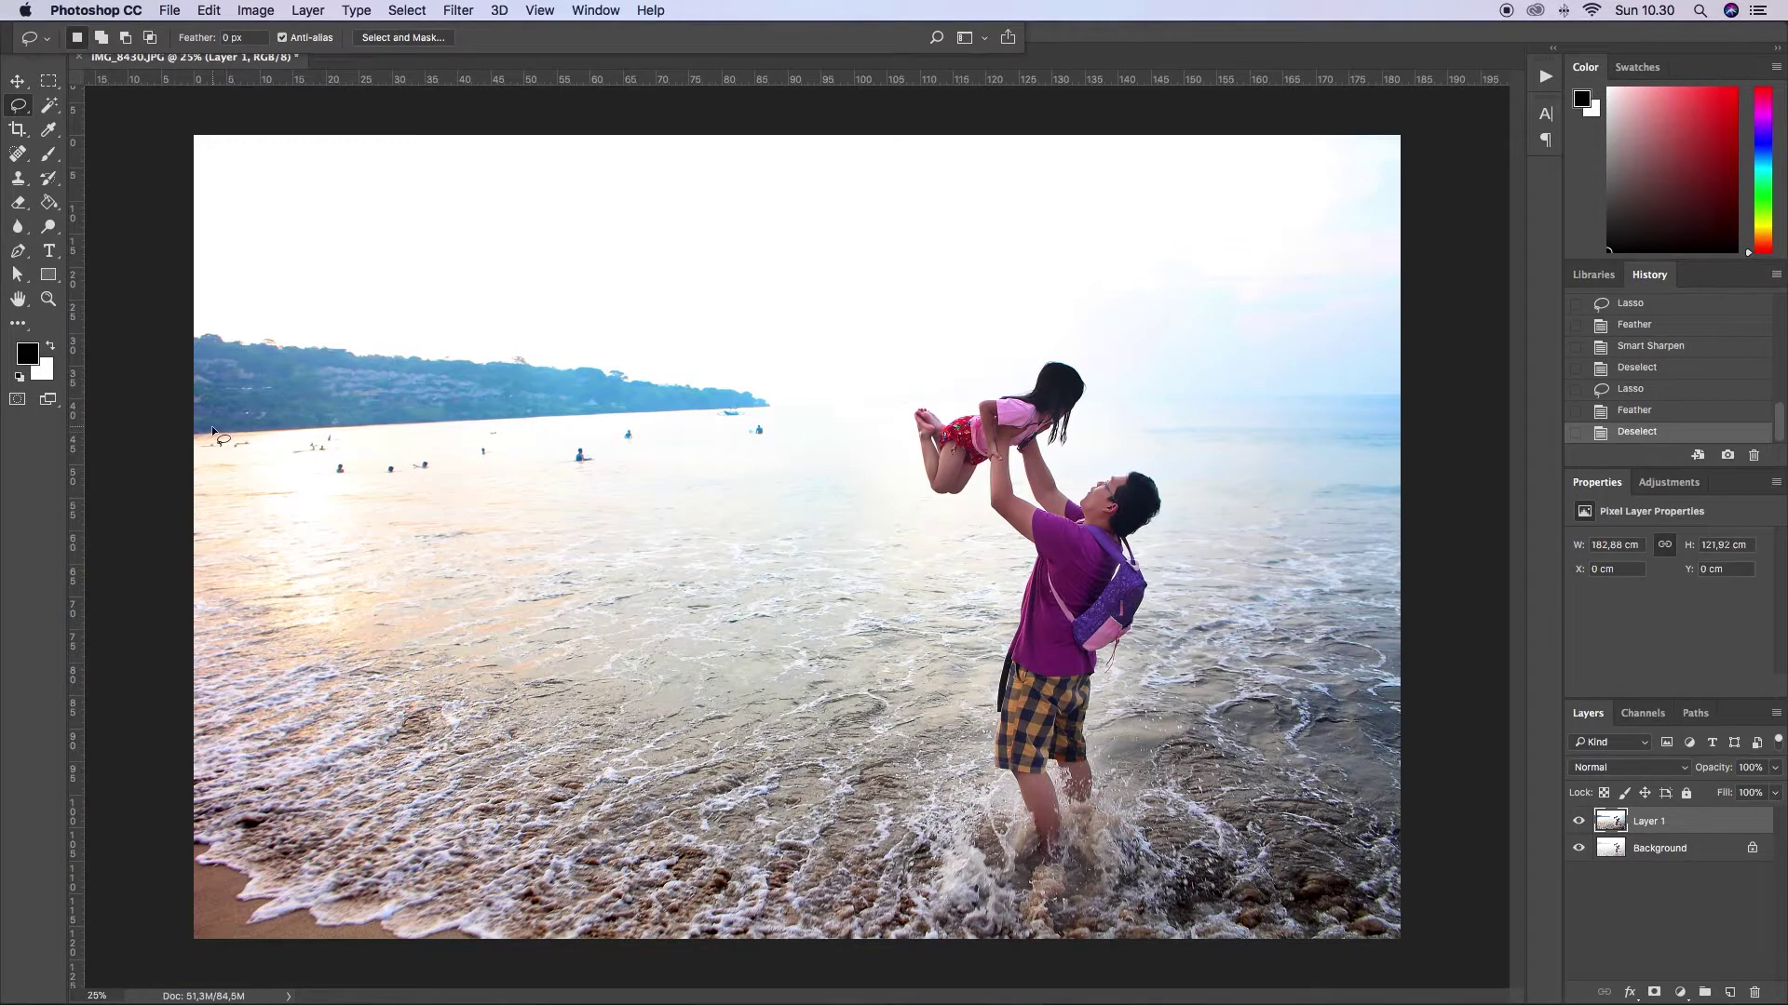
Feather a new outline of the left beach and water, warm it with Warming Filter (85) at 25%
{"action": "mouse_move", "coordinate": [213, 434]}
{"action": "left_mouse_down"}
{"action": "mouse_move", "coordinate": [136, 467]}
{"action": "mouse_move", "coordinate": [1504, 985]}
{"action": "mouse_move", "coordinate": [1145, 686]}
{"action": "mouse_move", "coordinate": [1021, 798]}
{"action": "mouse_move", "coordinate": [618, 432]}
{"action": "mouse_move", "coordinate": [191, 429]}
{"action": "left_mouse_up"}
{"action": "key", "text": "shift+F6"}
{"action": "key", "text": "Return"}
{"action": "left_click", "coordinate": [255, 10]}
{"action": "mouse_move", "coordinate": [289, 64]}
{"action": "left_click", "coordinate": [531, 201]}
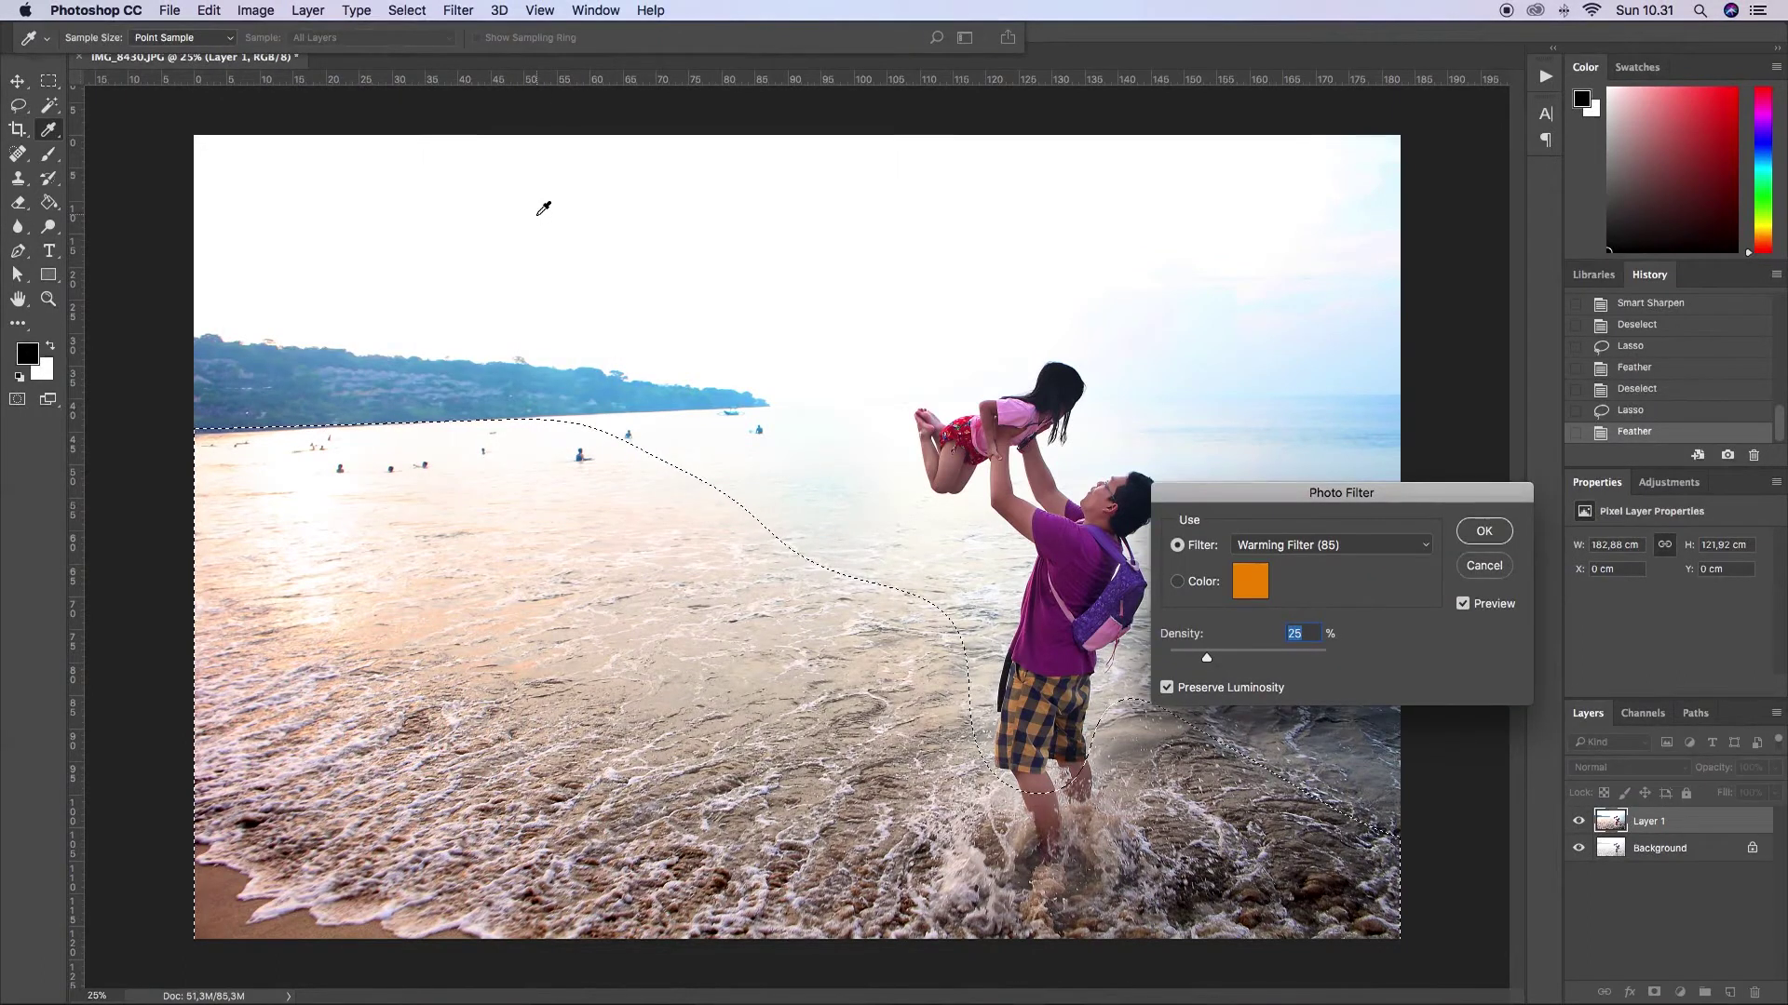
{"action": "key", "text": "BackSpace"}
{"action": "type", "text": "25"}
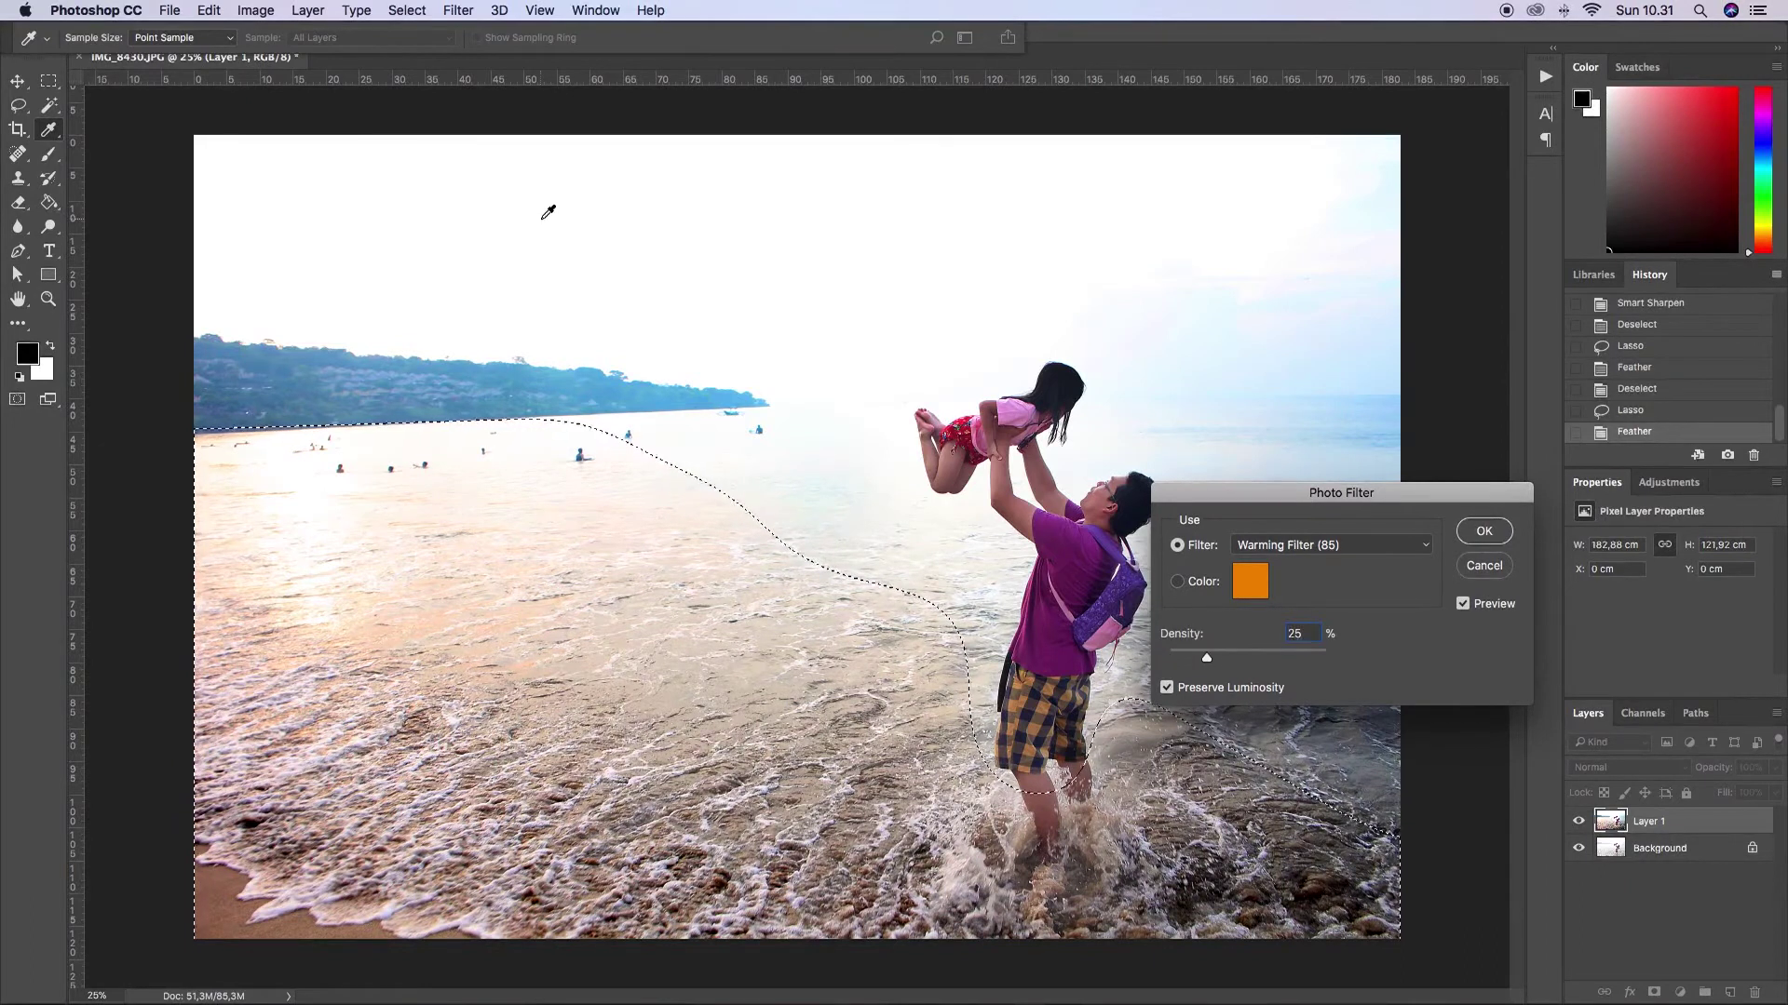
{"action": "key", "text": "Return"}
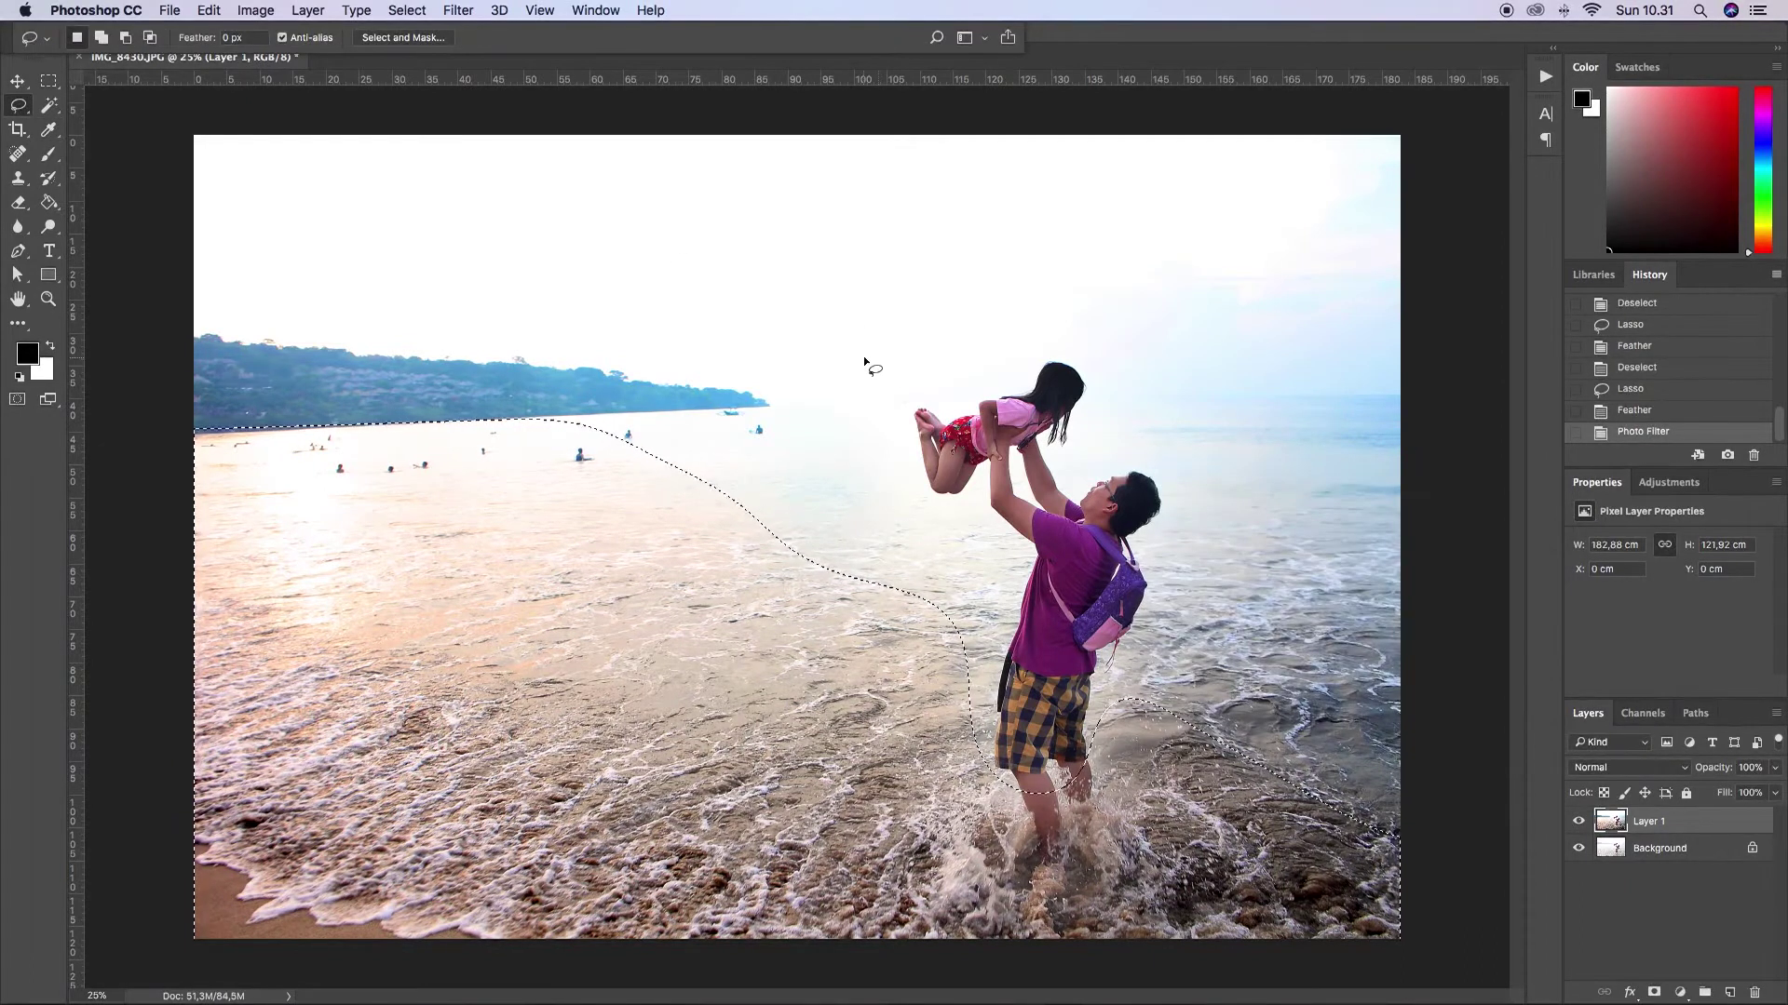
{"action": "key", "text": "ctrl+h"}
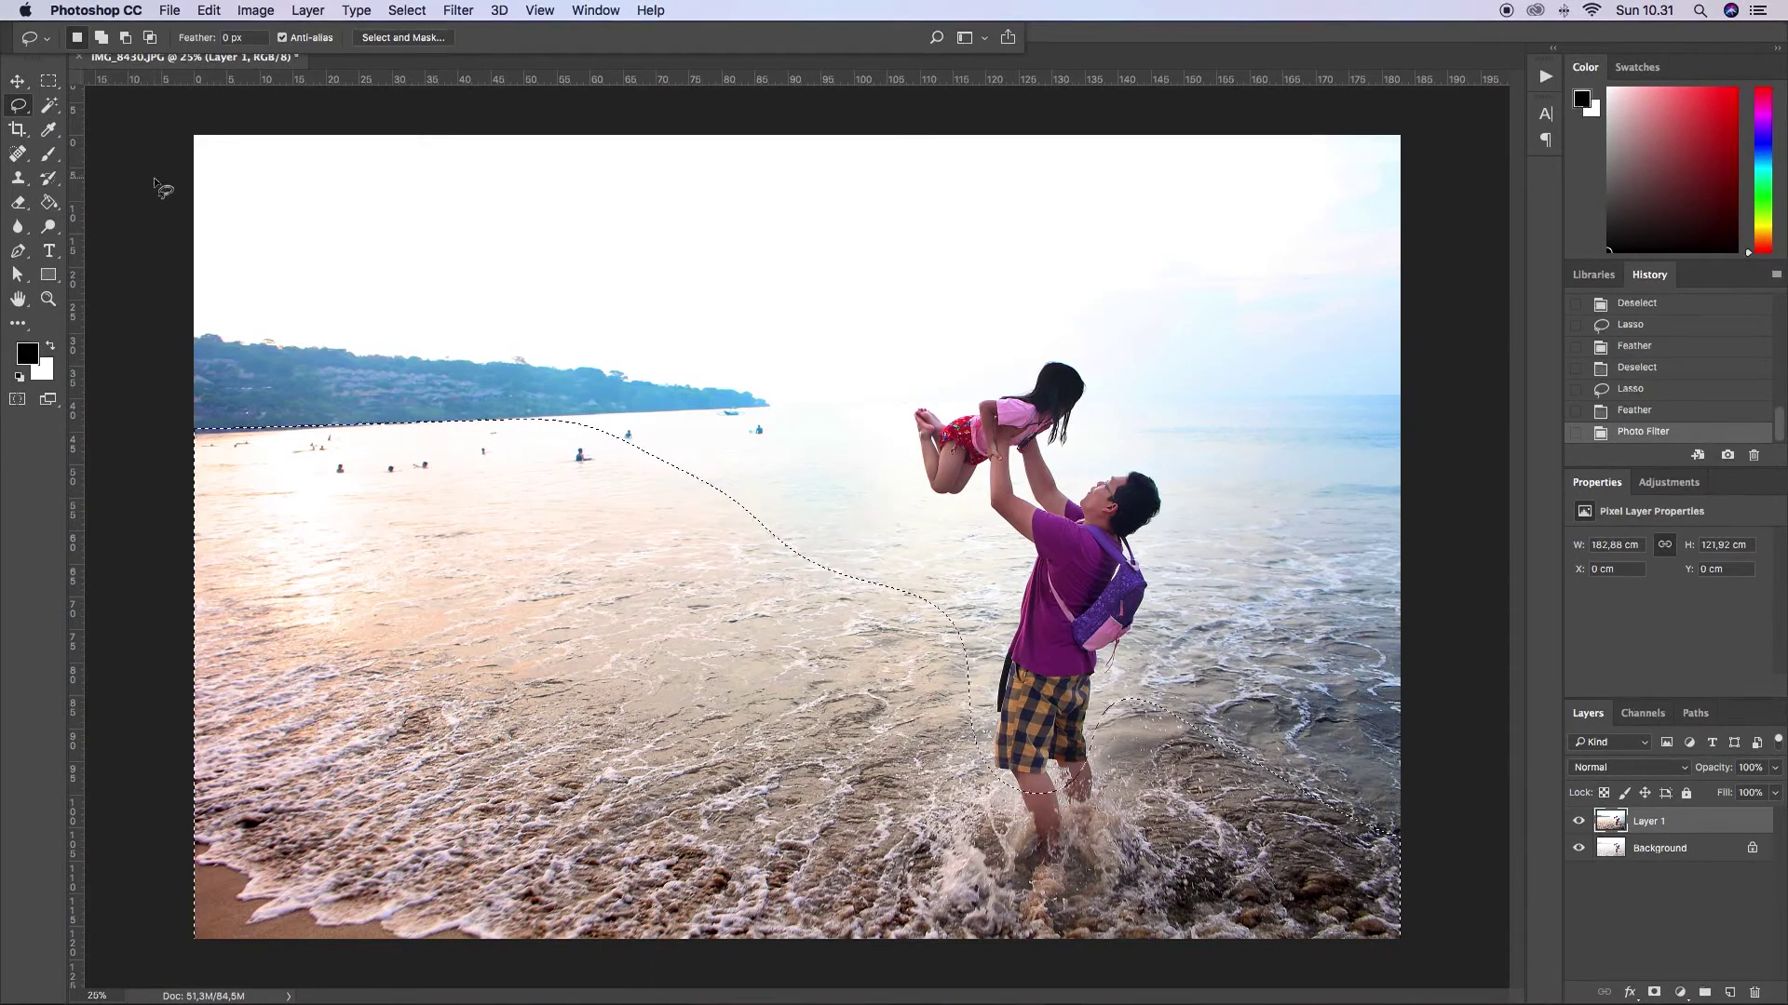
{"action": "key", "text": "ctrl+d"}
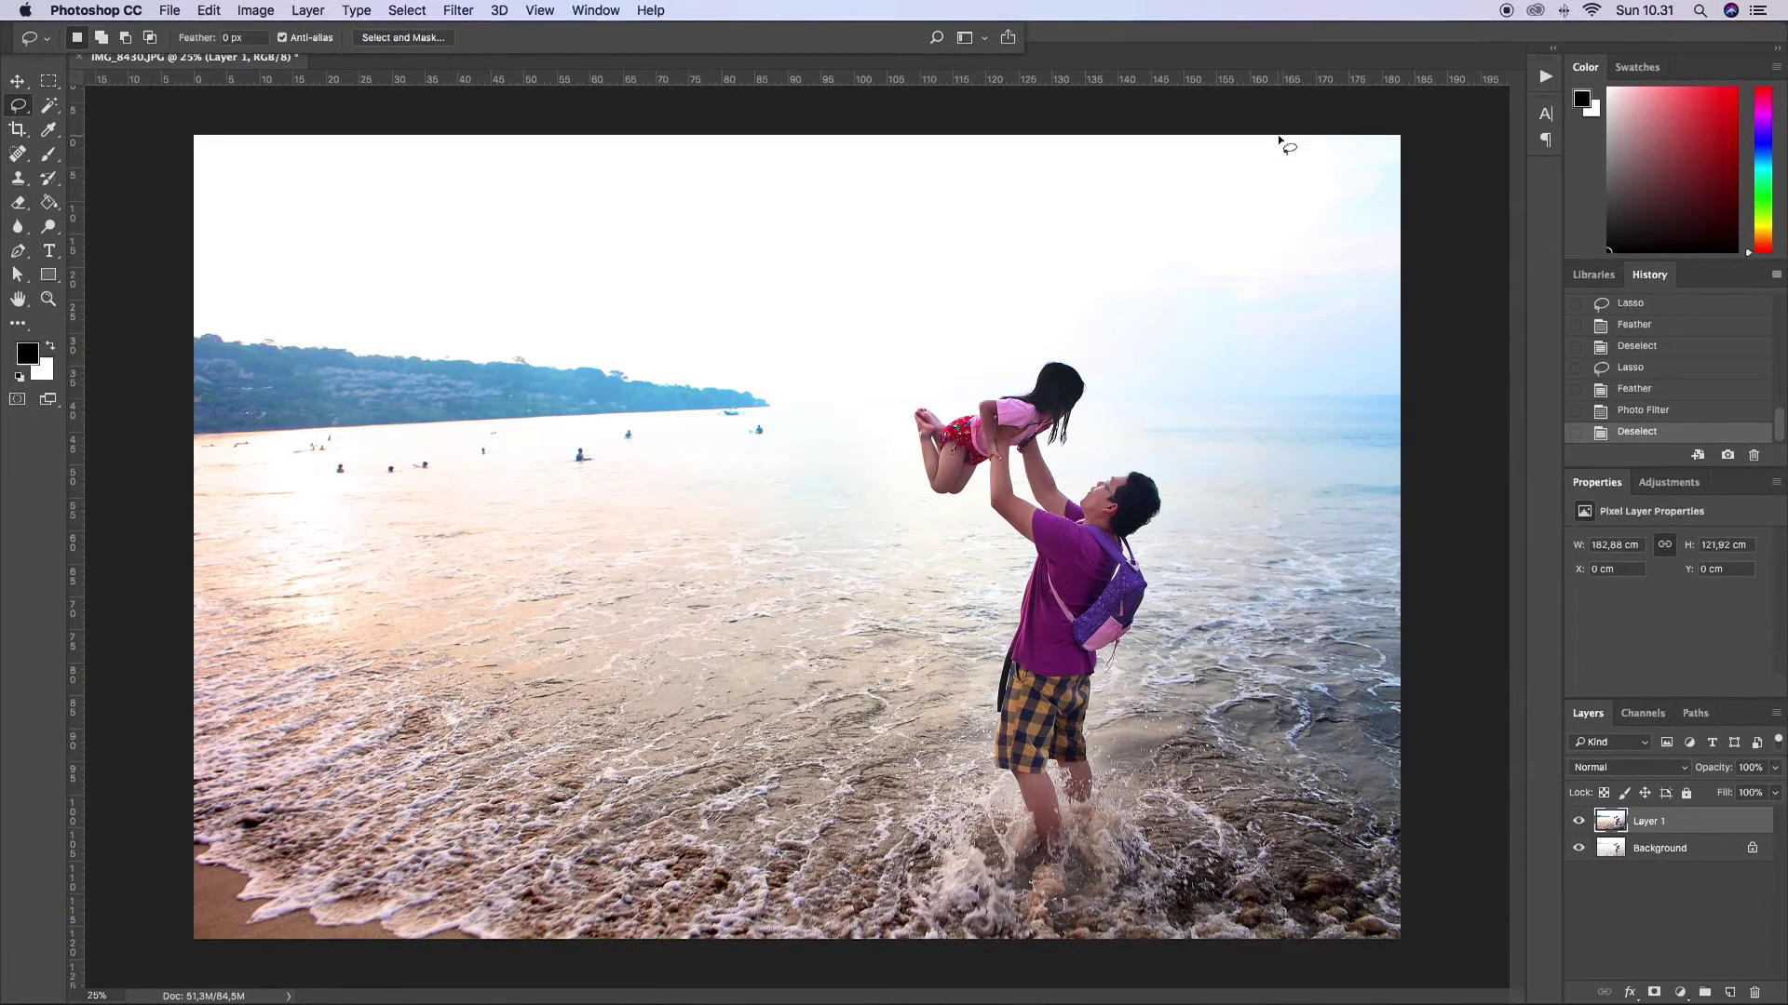
Outline the water and sky right of the man with a feathered lasso
{"action": "mouse_move", "coordinate": [1082, 692]}
{"action": "left_mouse_down"}
{"action": "mouse_move", "coordinate": [1518, 766]}
{"action": "mouse_move", "coordinate": [1530, 248]}
{"action": "mouse_move", "coordinate": [1487, 144]}
{"action": "mouse_move", "coordinate": [1416, 107]}
{"action": "mouse_move", "coordinate": [1126, 410]}
{"action": "mouse_move", "coordinate": [1159, 547]}
{"action": "mouse_move", "coordinate": [1112, 666]}
{"action": "left_mouse_up"}
{"action": "key", "text": "shift+F6"}
{"action": "key", "text": "Return"}
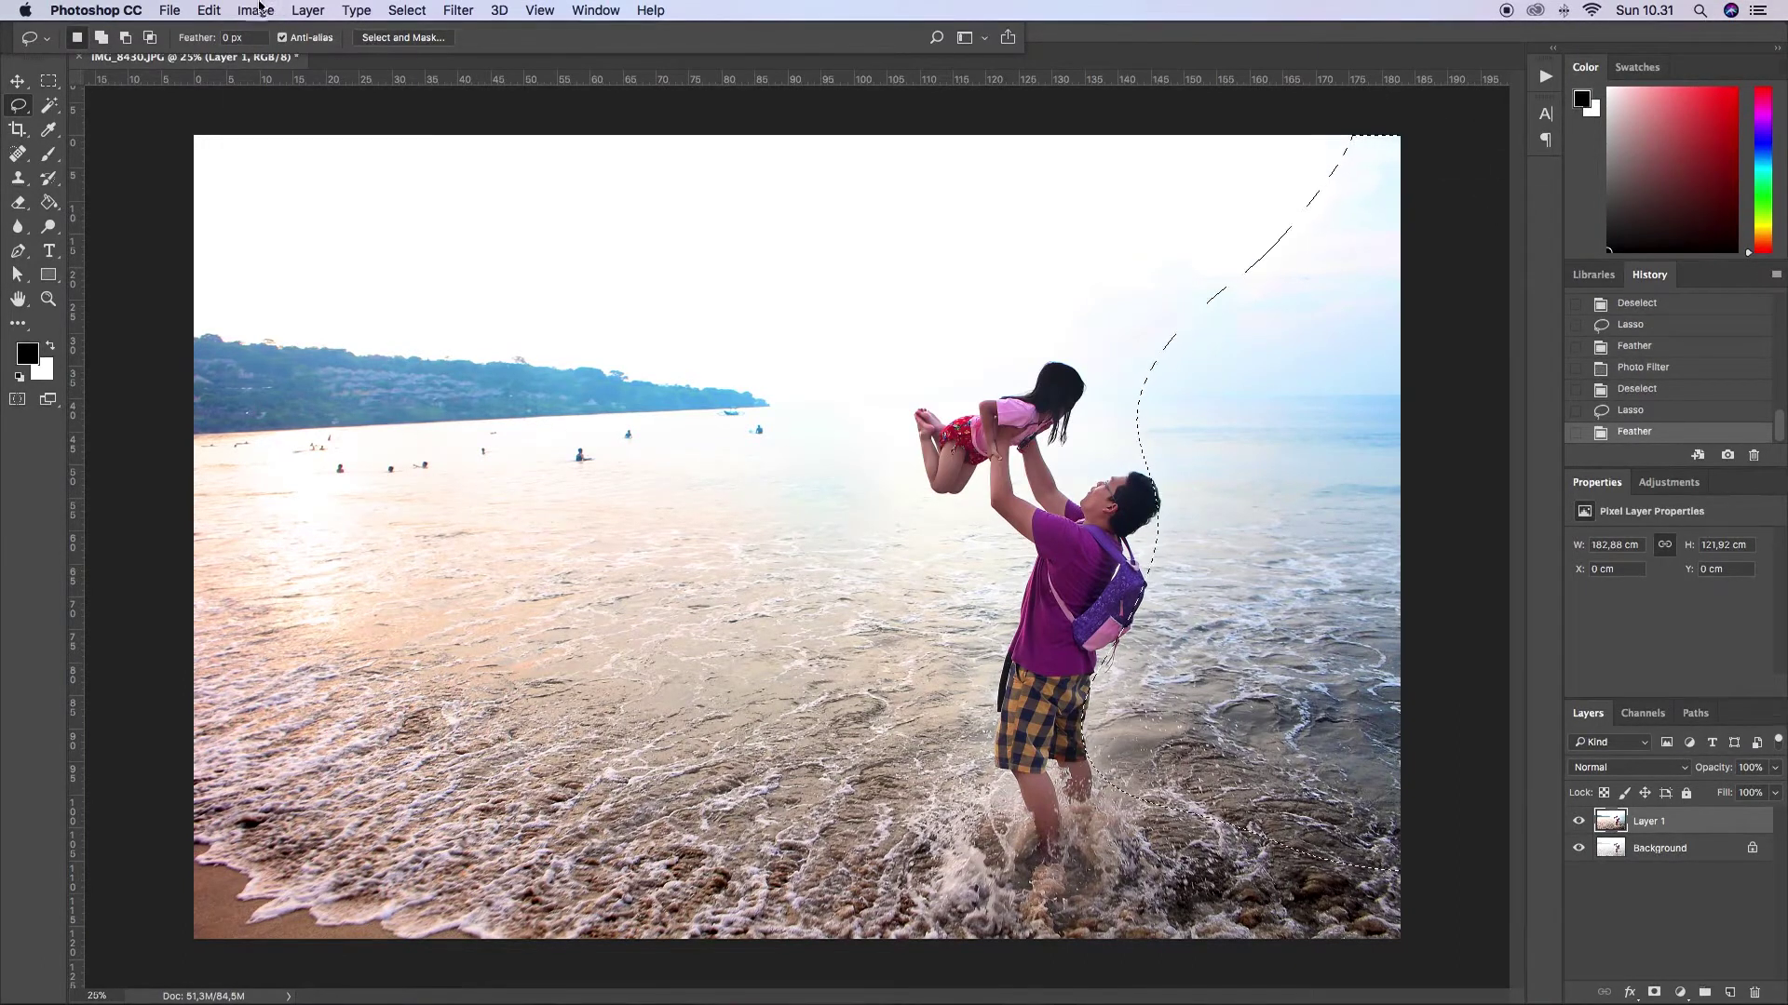
Apply a Cooling Filter (80) Photo Filter at 30% density to that area
{"action": "left_click", "coordinate": [253, 11]}
{"action": "mouse_move", "coordinate": [298, 56]}
{"action": "left_click", "coordinate": [508, 212]}
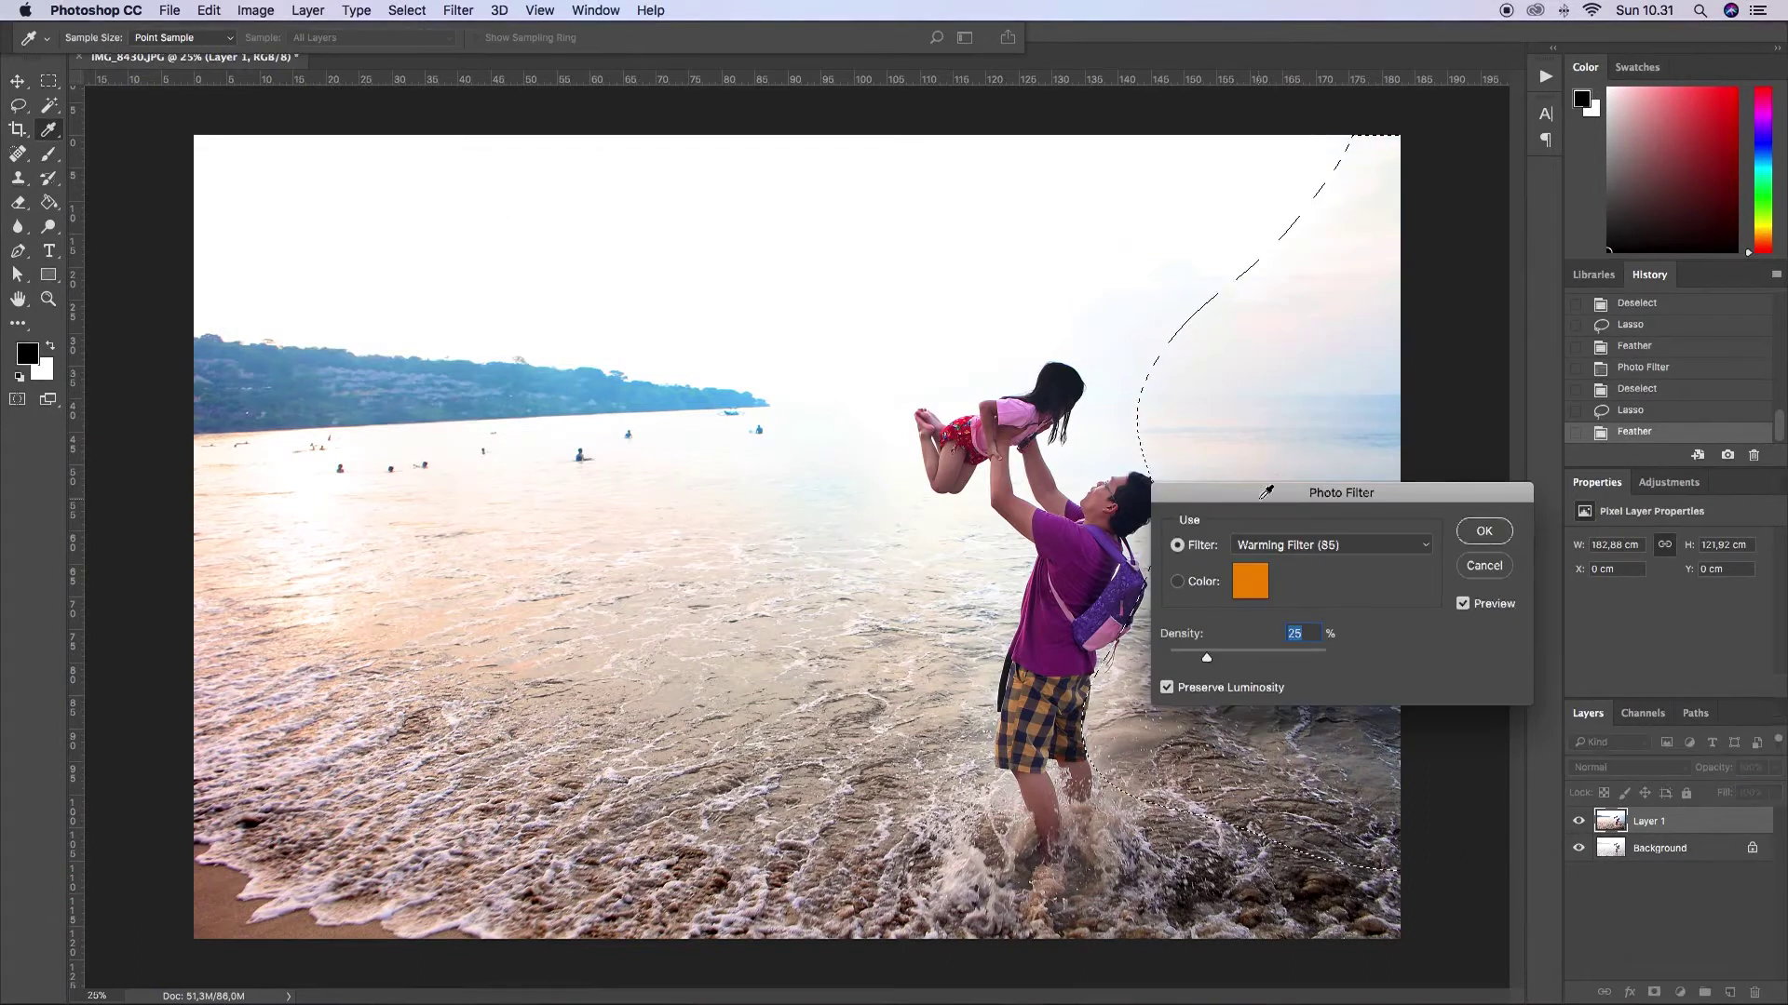
{"action": "left_click_drag", "start_coordinate": [1257, 491], "coordinate": [561, 412]}
{"action": "left_click", "coordinate": [595, 466]}
{"action": "left_click", "coordinate": [586, 517]}
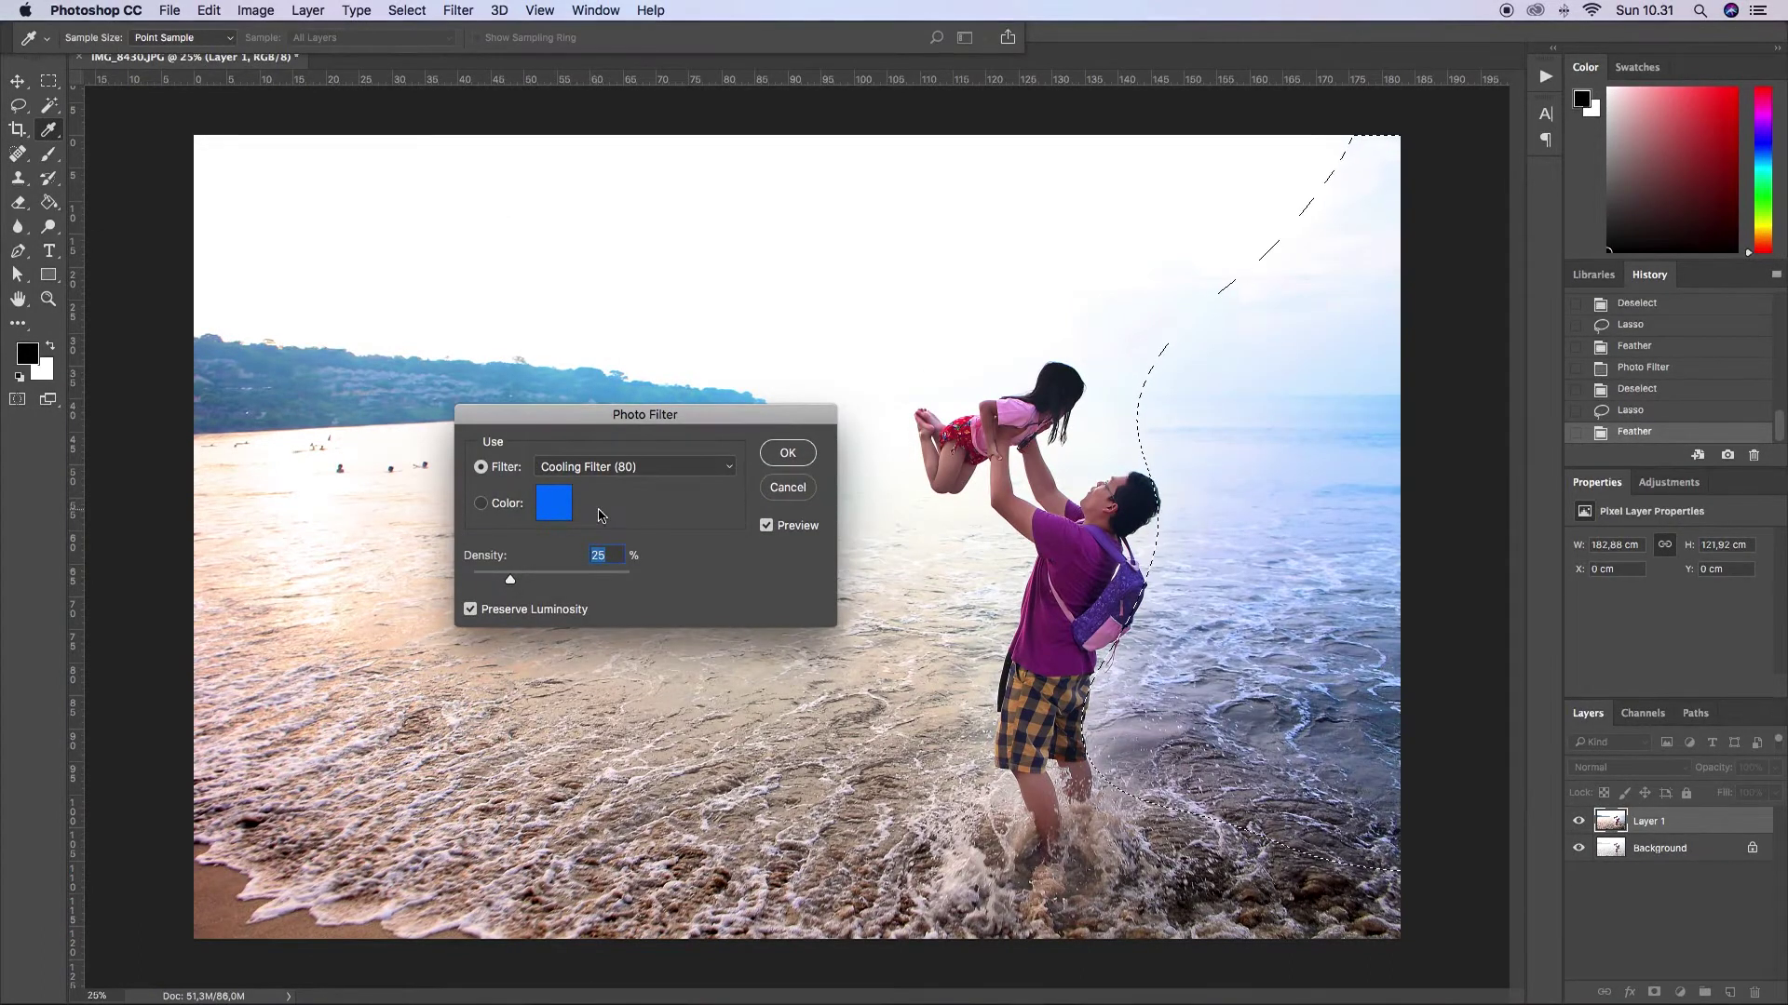
{"action": "left_click", "coordinate": [596, 466]}
{"action": "left_click", "coordinate": [595, 499]}
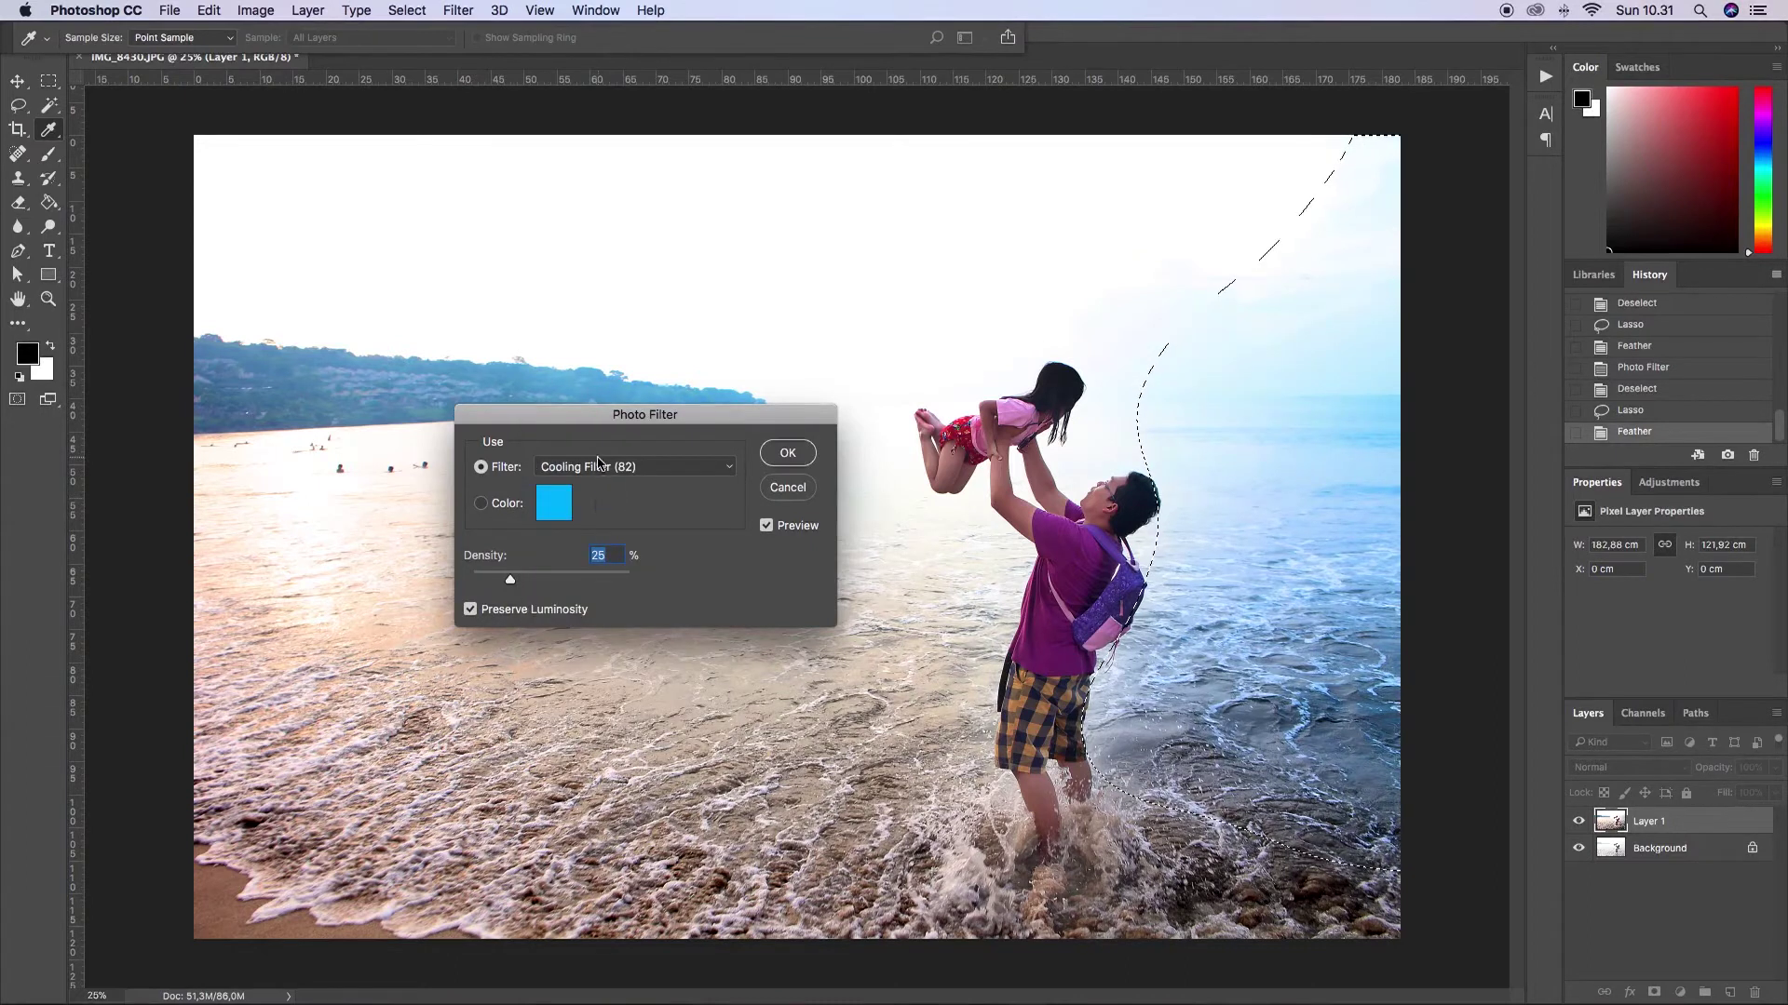
{"action": "left_click", "coordinate": [577, 465]}
{"action": "left_click", "coordinate": [607, 437]}
{"action": "type", "text": "30"}
{"action": "key", "text": "Return"}
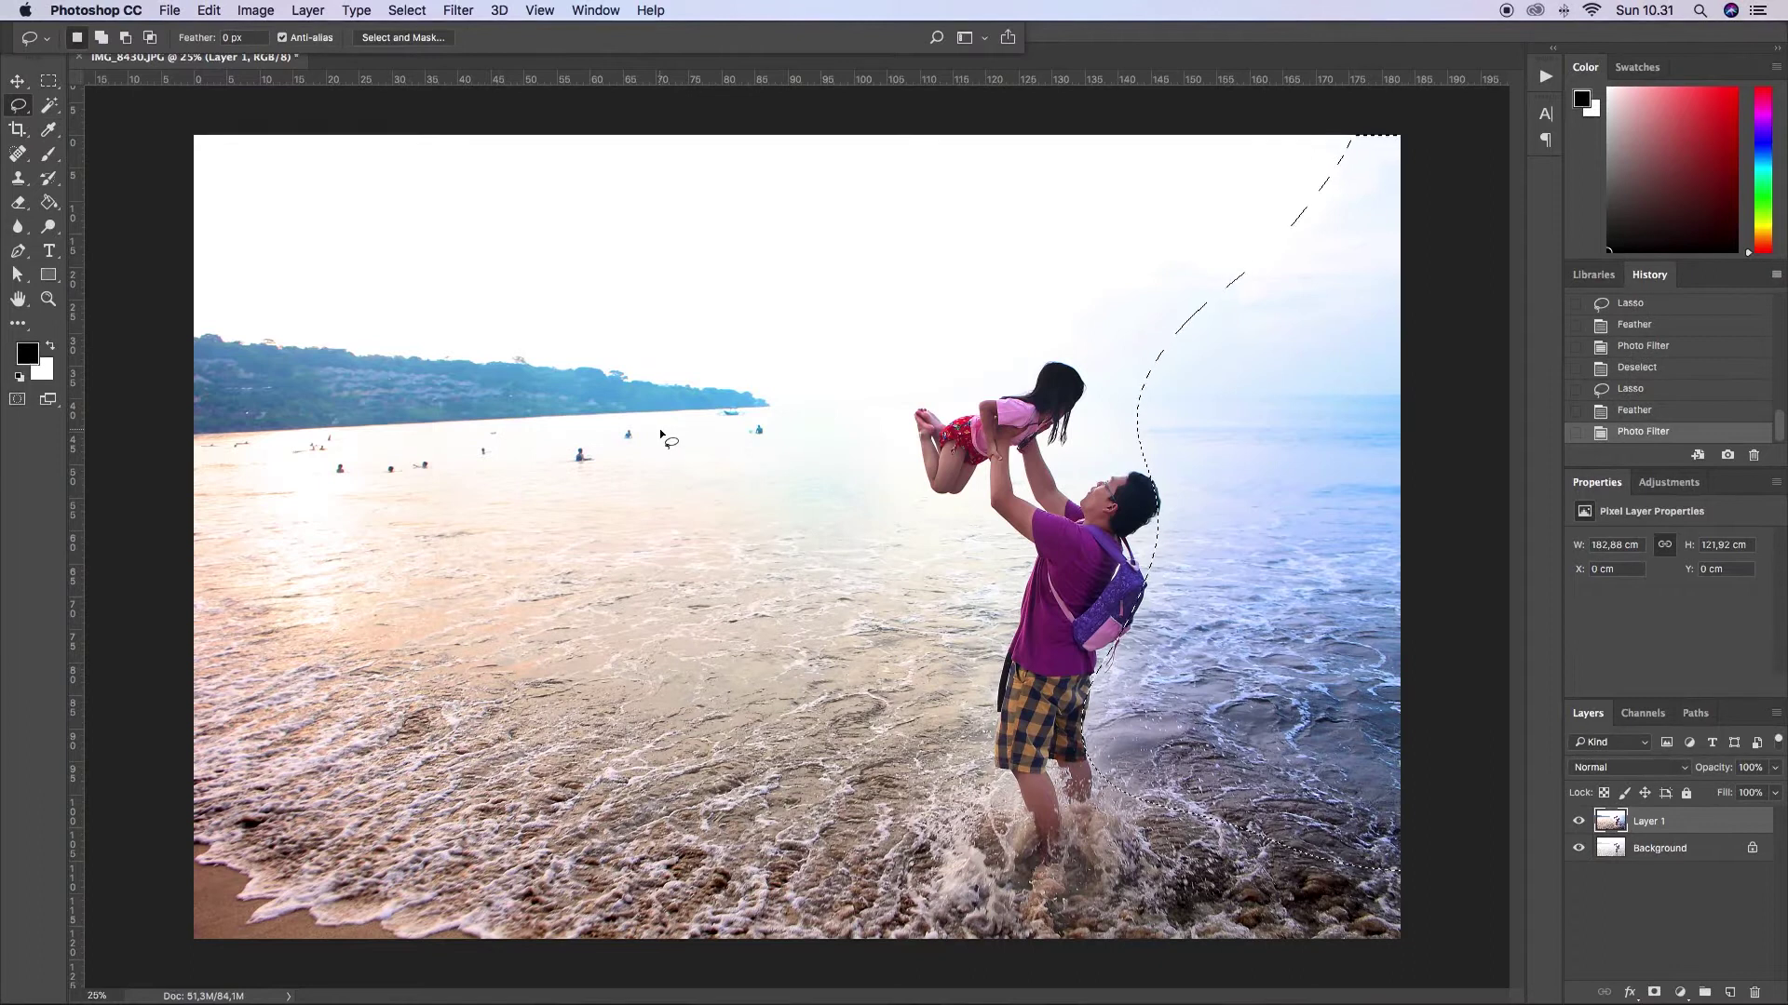
Boost the area's saturation by 15, then deselect and lasso the left hills, sky and shore
{"action": "key", "text": "super+u"}
{"action": "type", "text": "15"}
{"action": "key", "text": "Return"}
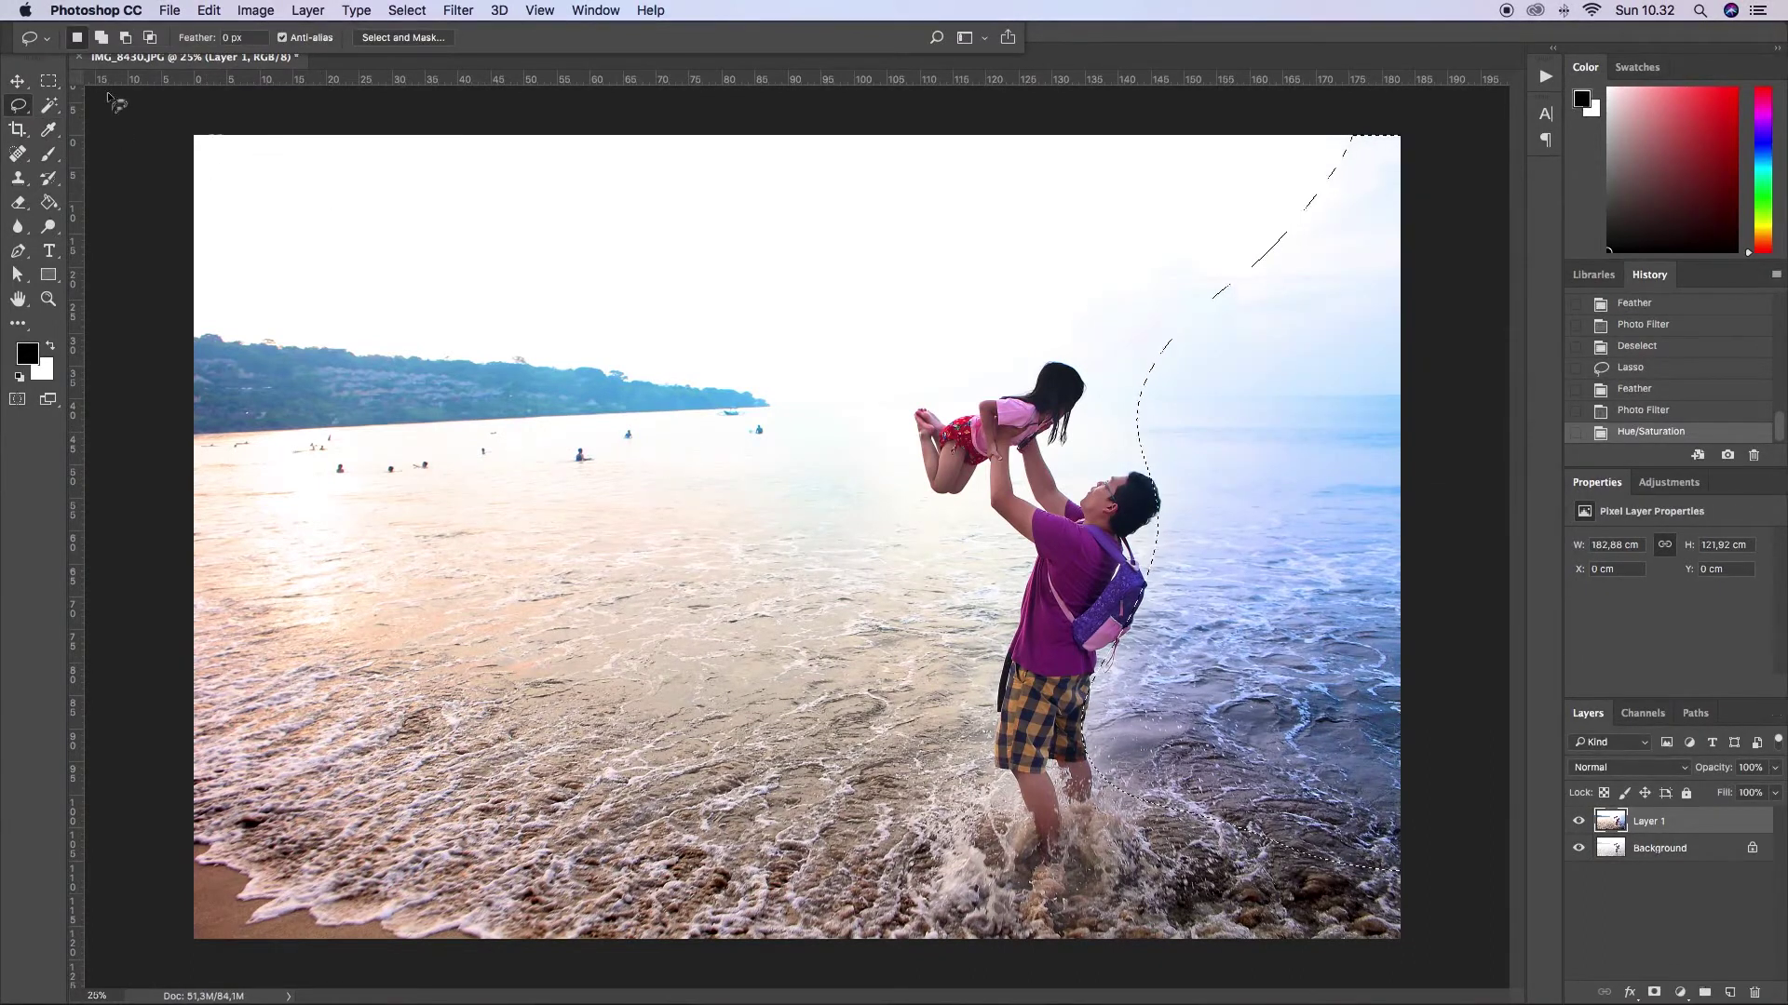
{"action": "key", "text": "super+d"}
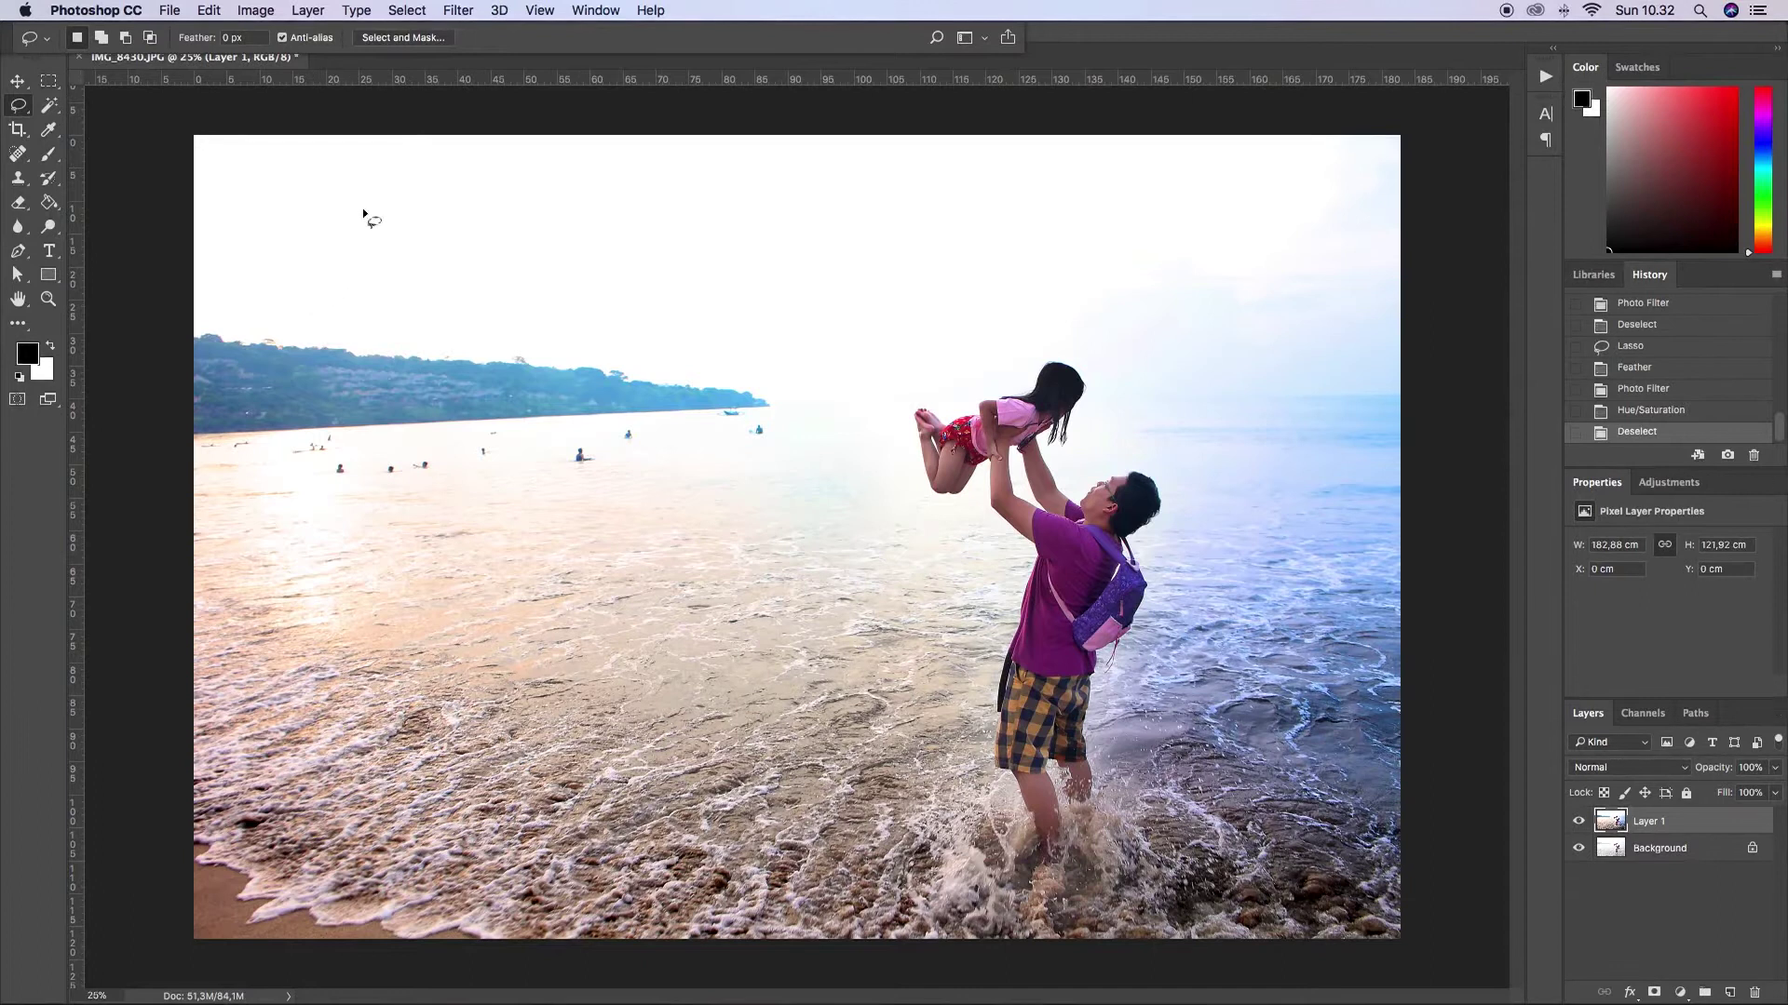
{"action": "mouse_move", "coordinate": [256, 284]}
{"action": "left_mouse_down"}
{"action": "mouse_move", "coordinate": [263, 540]}
{"action": "mouse_move", "coordinate": [813, 517]}
{"action": "mouse_move", "coordinate": [899, 381]}
{"action": "mouse_move", "coordinate": [770, 303]}
{"action": "left_mouse_up"}
Feather the left hills selection, raise the Levels black point to darken it, then deselect
{"action": "key", "text": "shift+F6"}
{"action": "key", "text": "Return"}
{"action": "key", "text": "ctrl+l"}
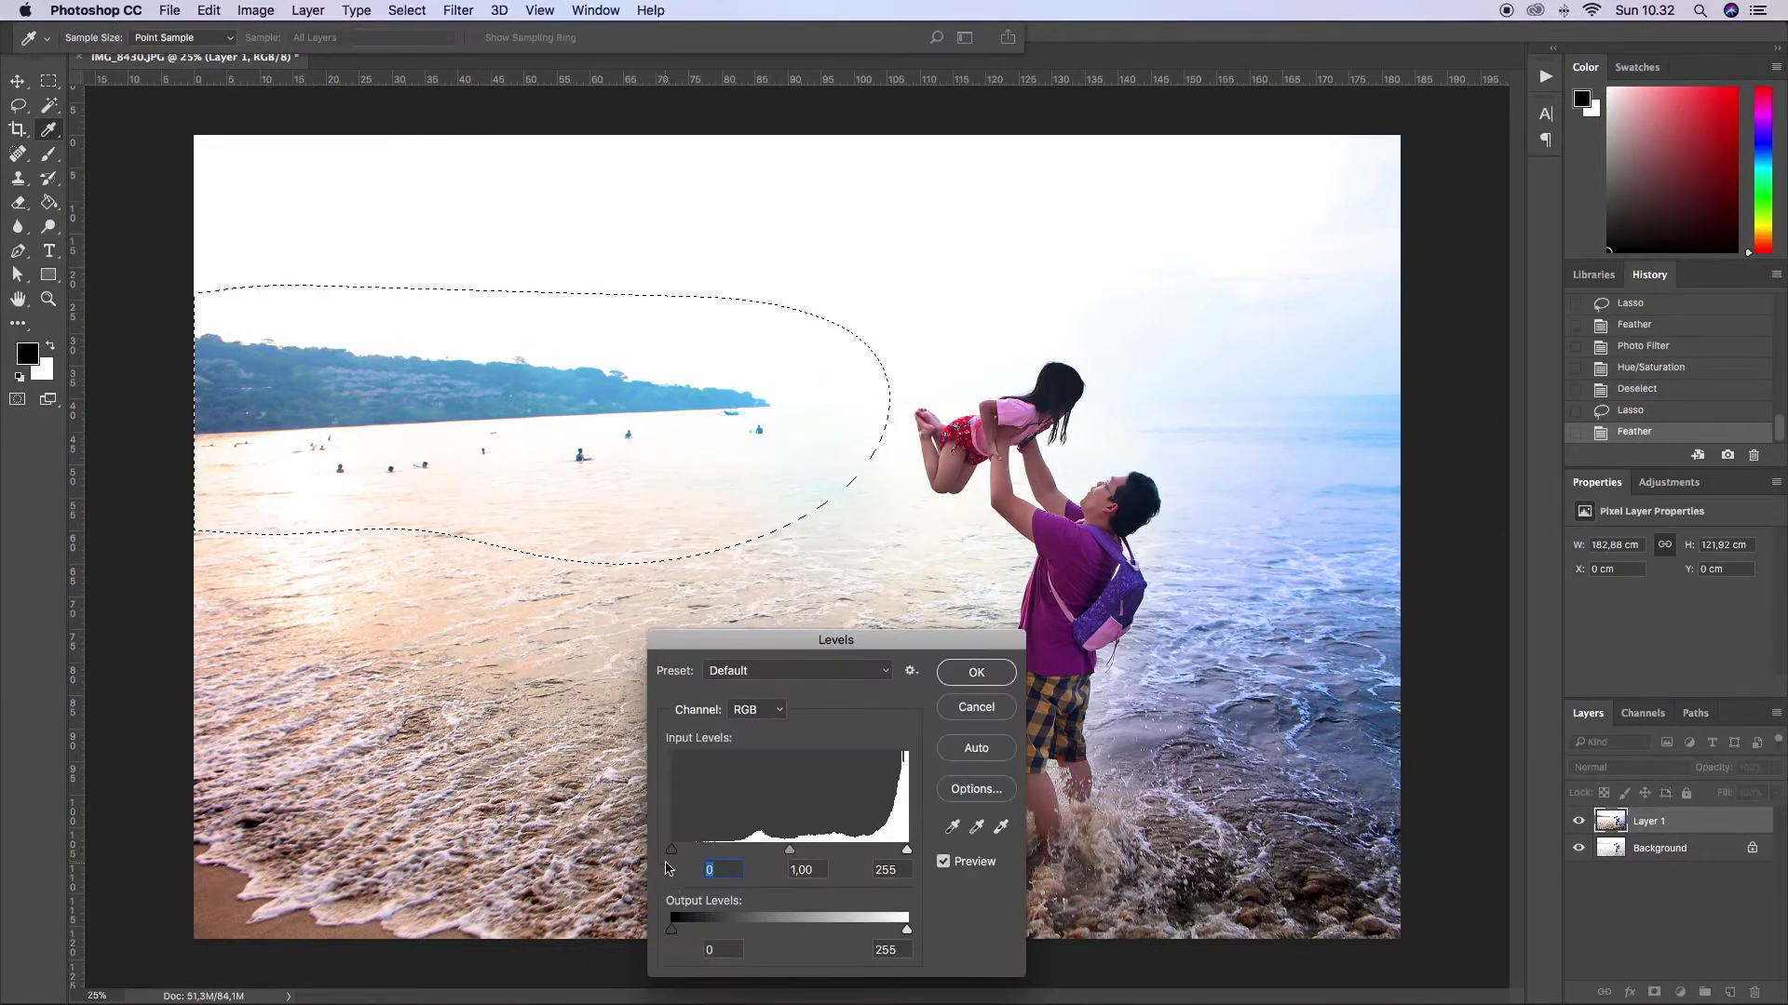
{"action": "left_click_drag", "start_coordinate": [671, 850], "coordinate": [732, 849]}
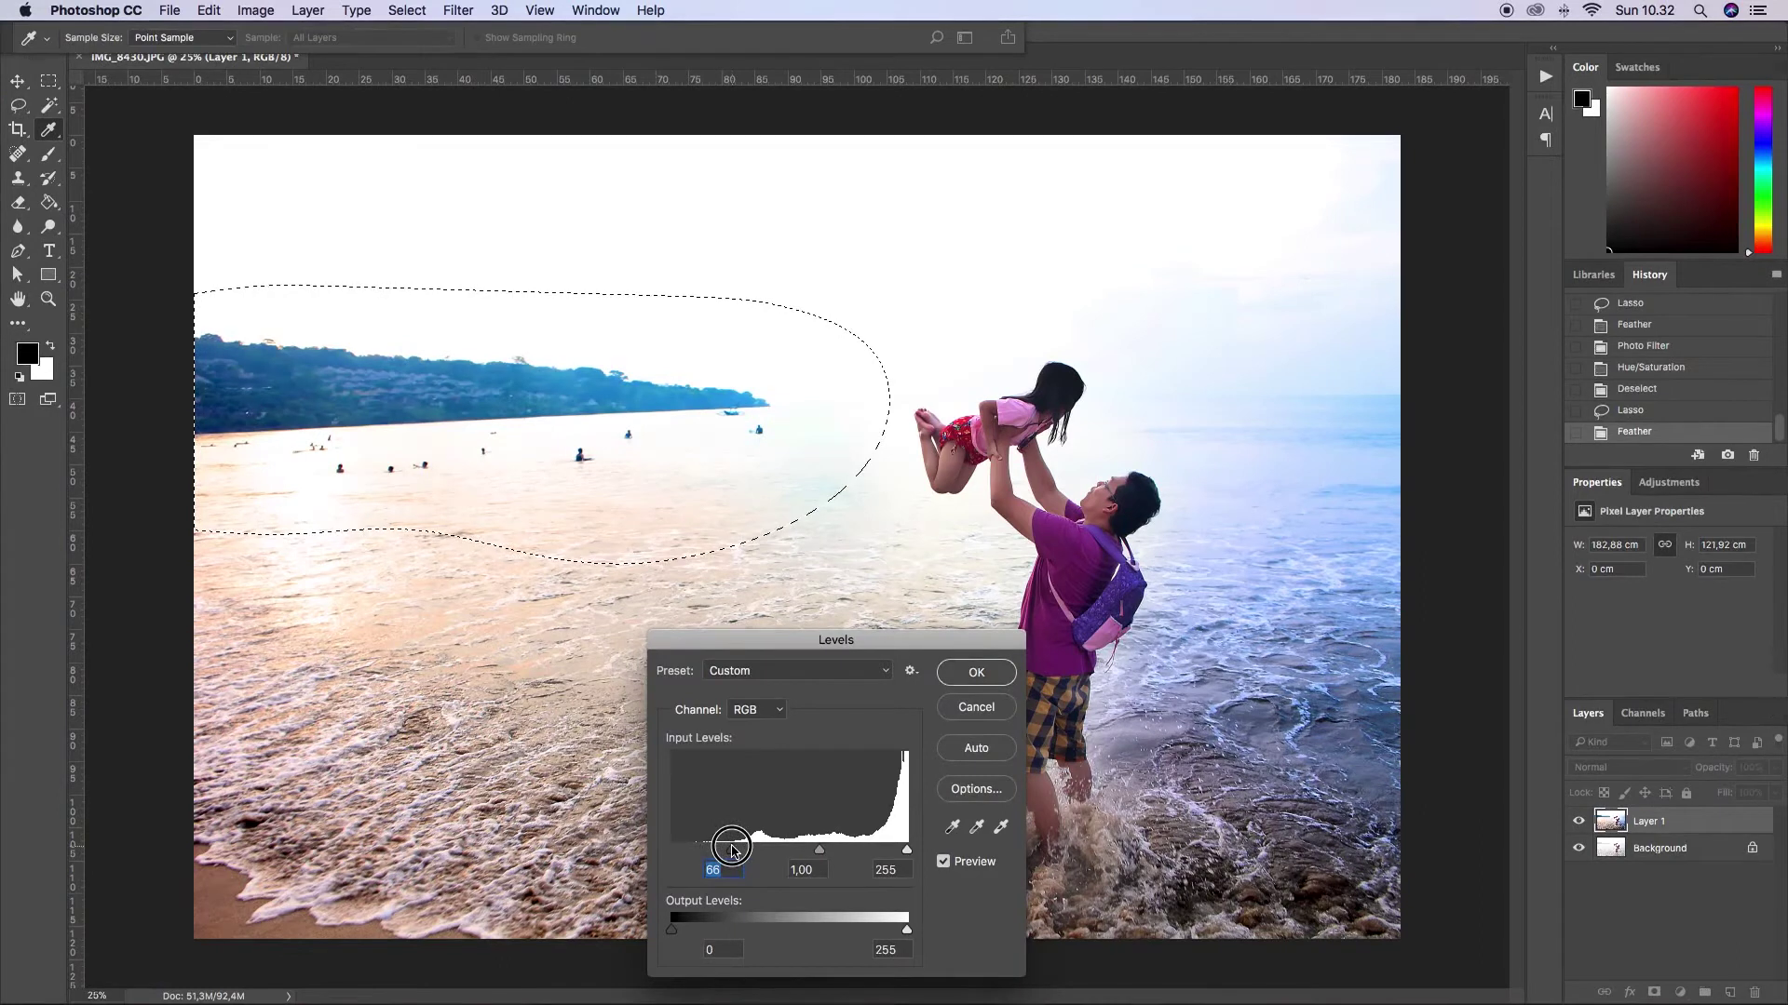
{"action": "key", "text": "Return"}
{"action": "key", "text": "l"}
{"action": "key", "text": "ctrl+d"}
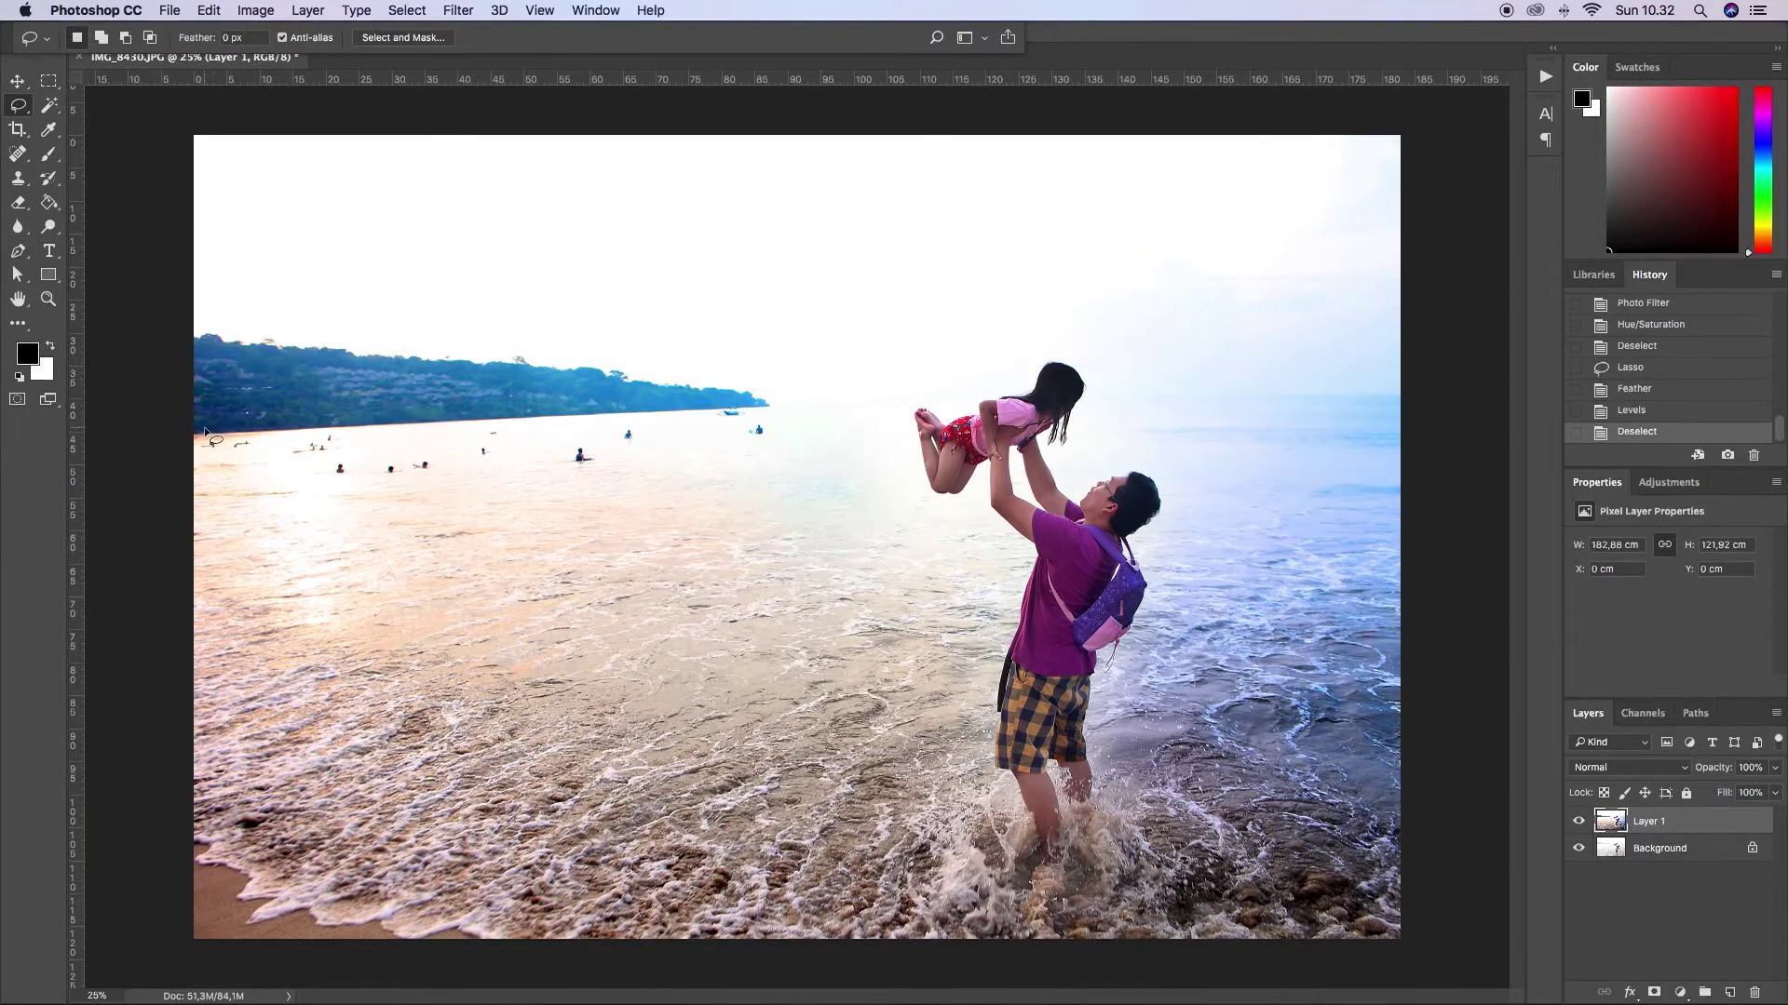
Lasso and feather the foreground beach and water, then raise saturation by 15
{"action": "mouse_move", "coordinate": [205, 433]}
{"action": "left_mouse_down"}
{"action": "mouse_move", "coordinate": [183, 983]}
{"action": "mouse_move", "coordinate": [1551, 990]}
{"action": "mouse_move", "coordinate": [1365, 826]}
{"action": "mouse_move", "coordinate": [1034, 770]}
{"action": "mouse_move", "coordinate": [856, 578]}
{"action": "mouse_move", "coordinate": [579, 424]}
{"action": "left_mouse_up"}
{"action": "key", "text": "shift+F6"}
{"action": "key", "text": "Return"}
{"action": "key", "text": "ctrl+u"}
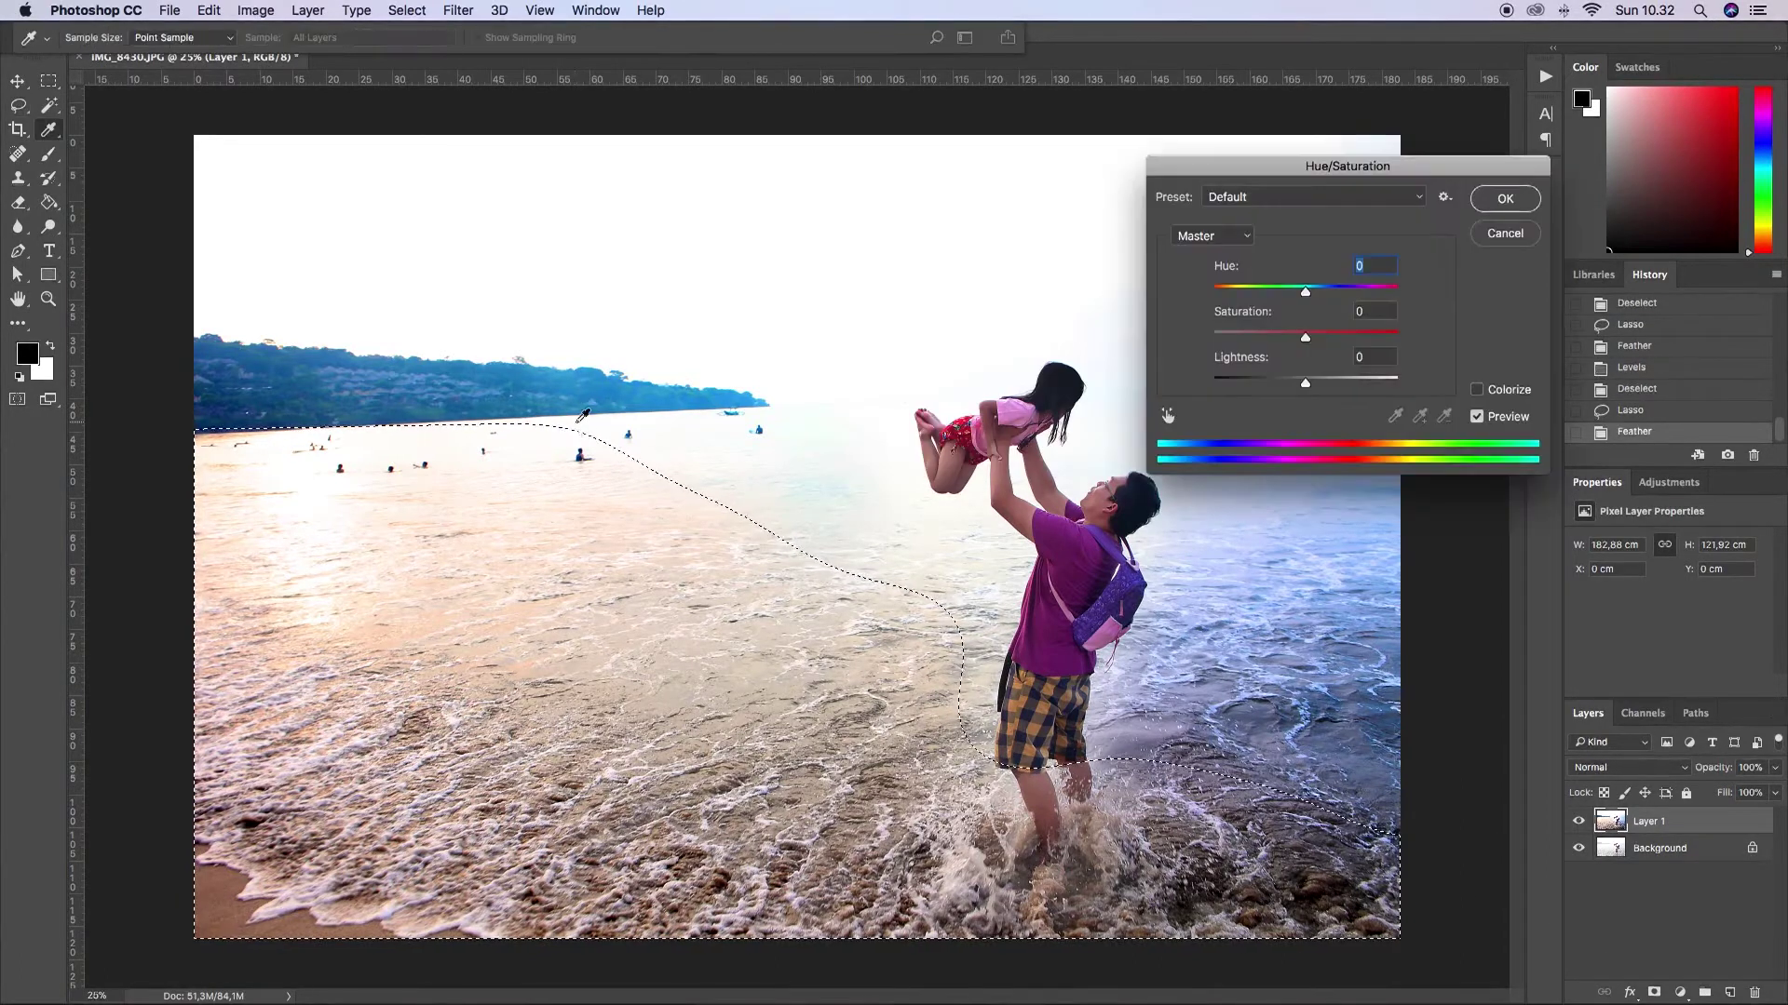
{"action": "type", "text": "15"}
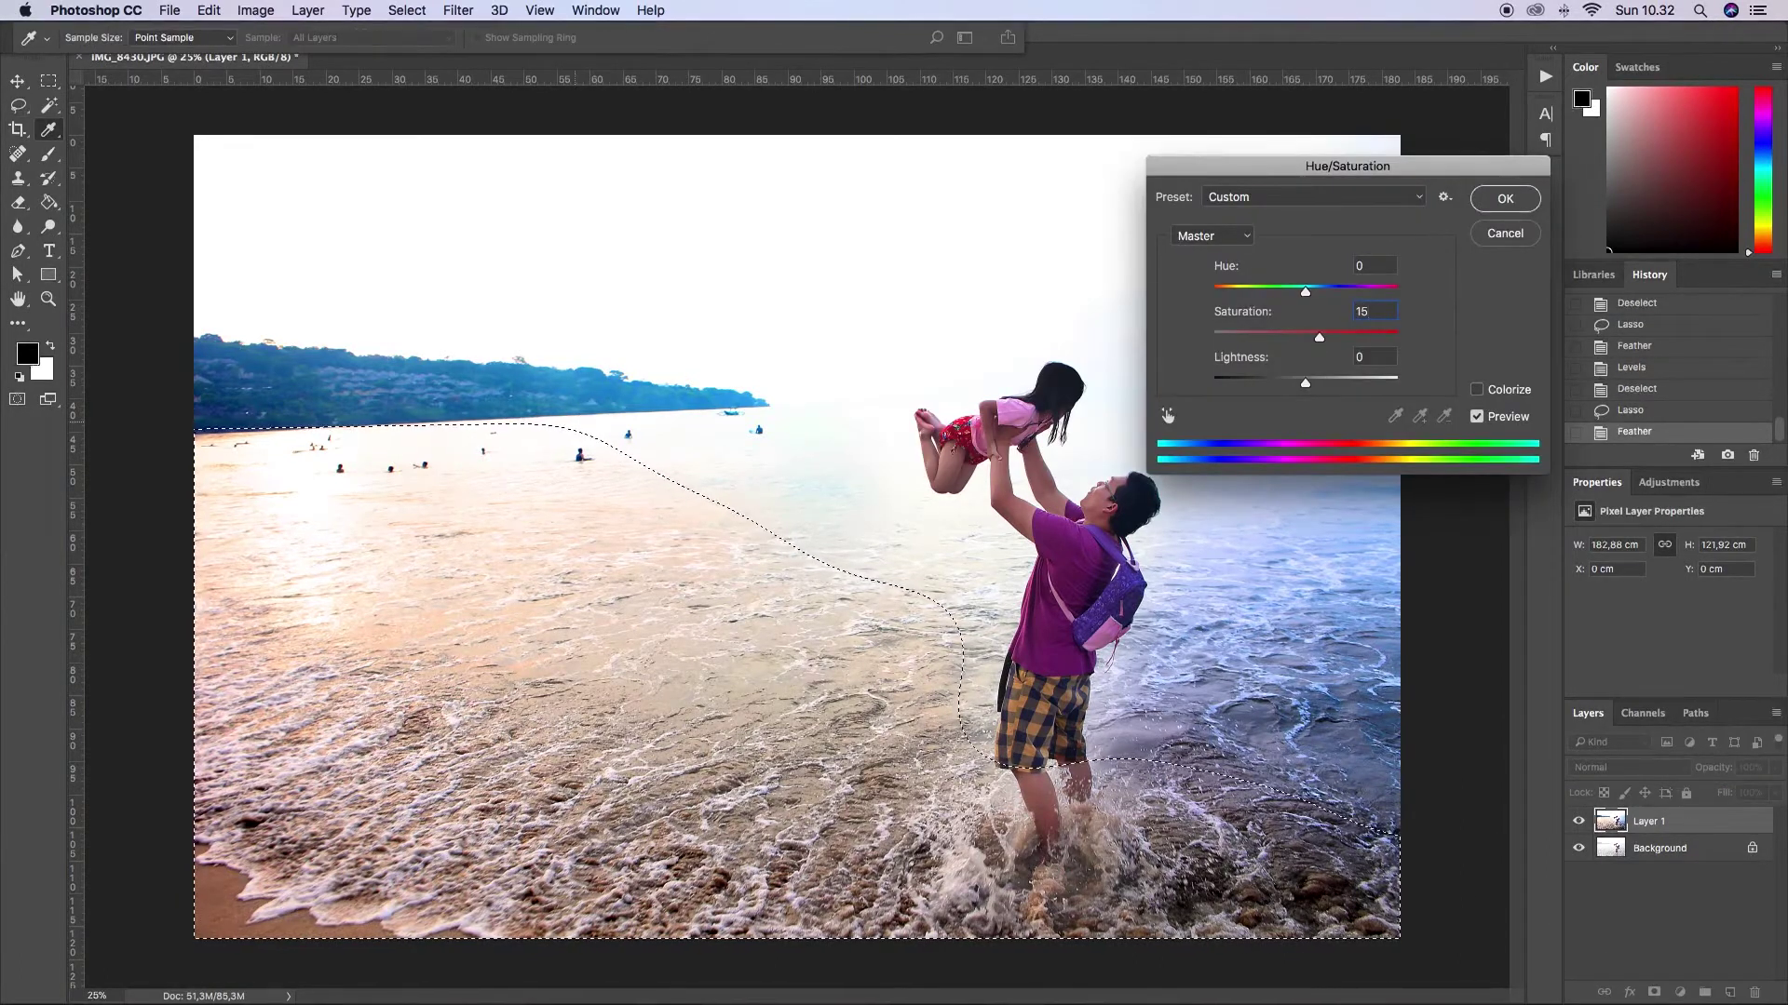
{"action": "key", "text": "Return"}
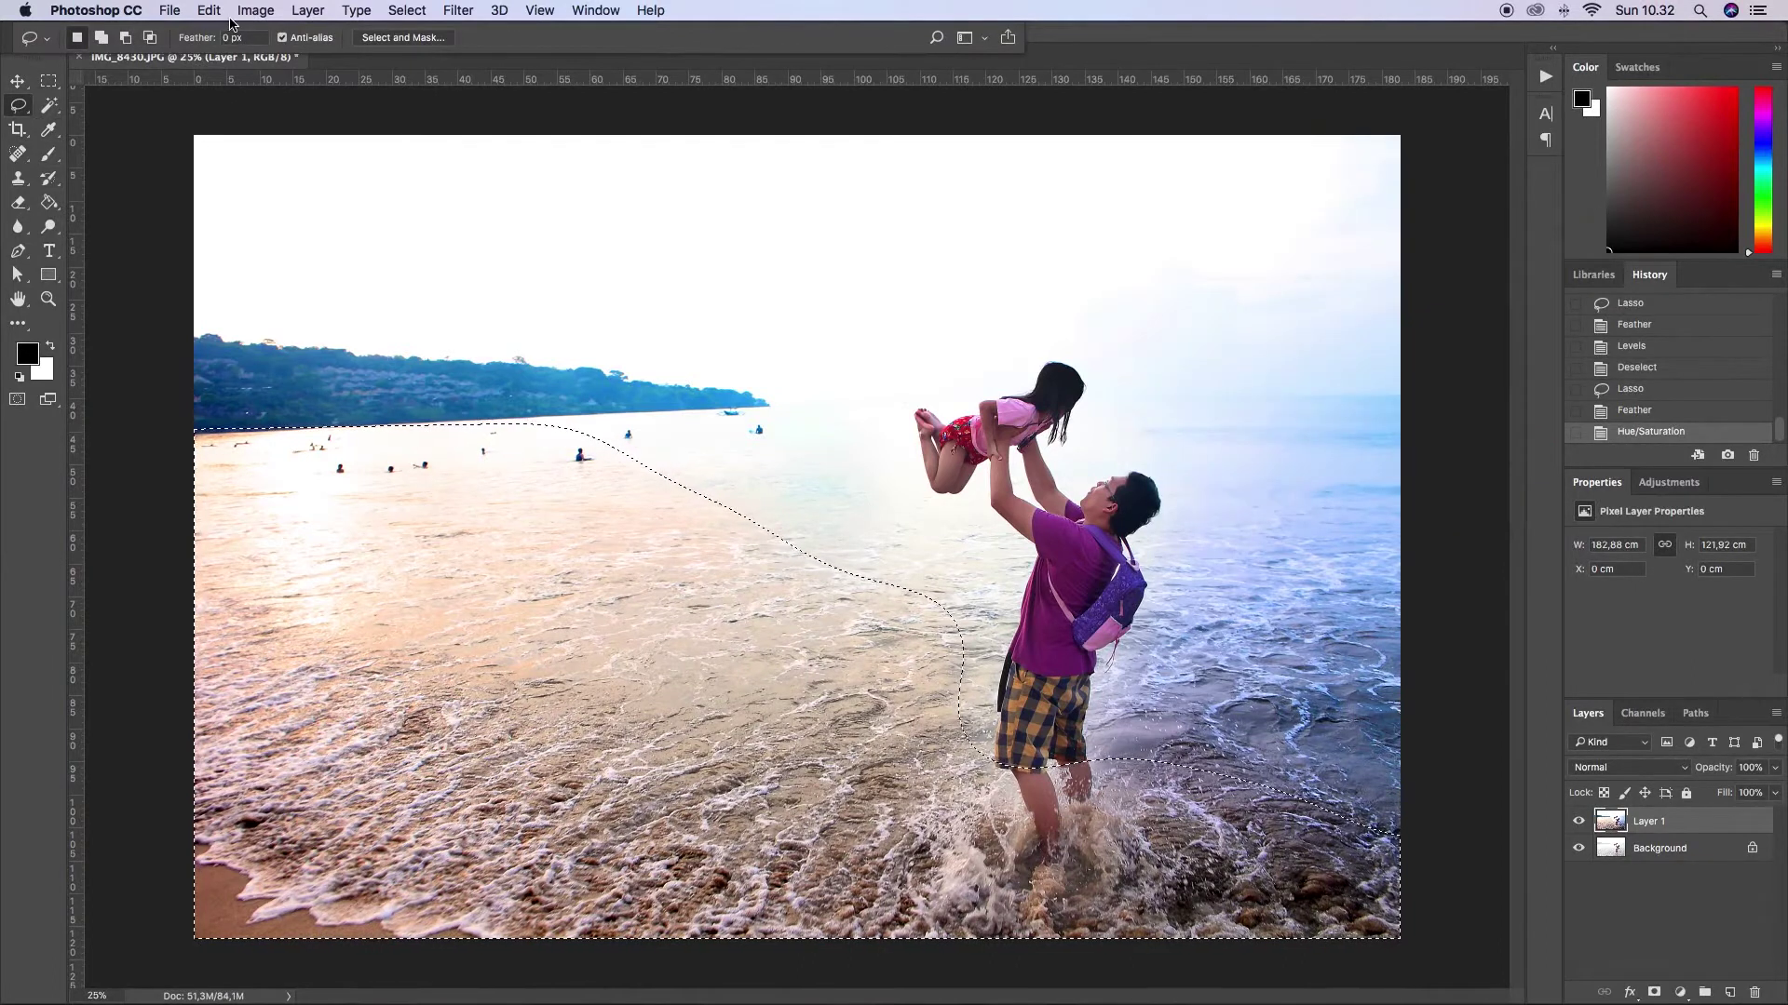
Apply Brightness/Contrast with contrast 5 to the same area
{"action": "left_click", "coordinate": [255, 10]}
{"action": "left_click", "coordinate": [493, 62]}
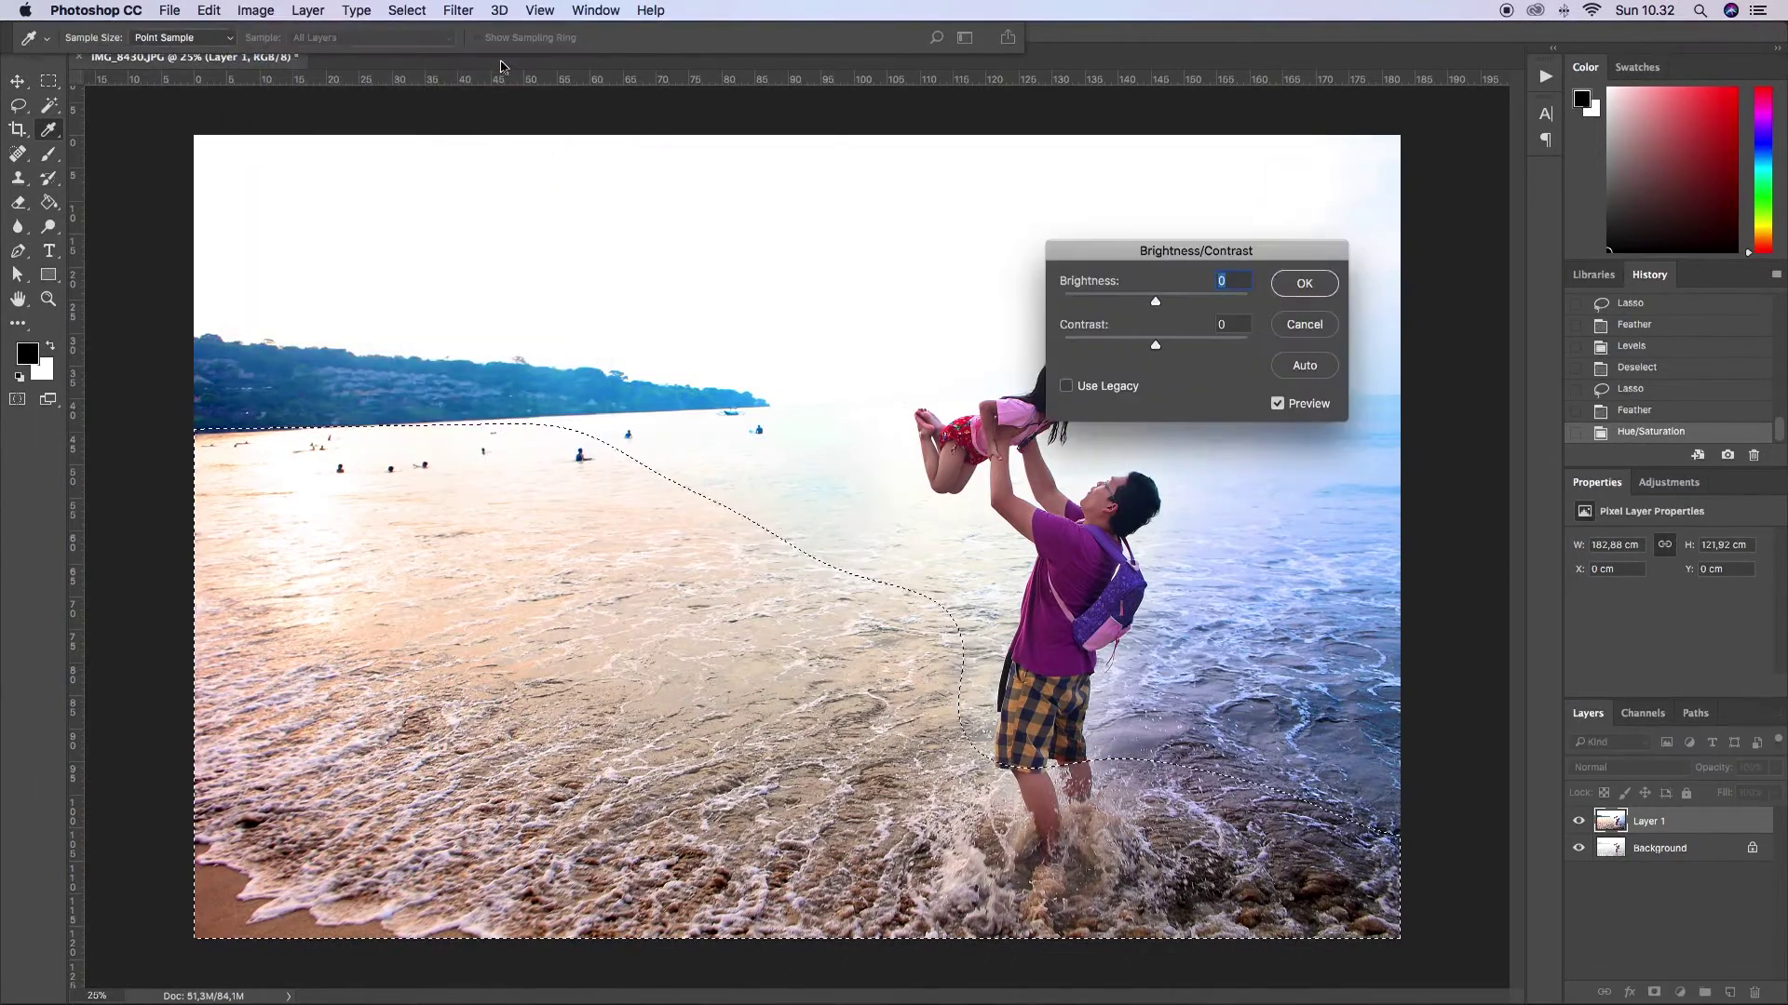
{"action": "type", "text": "10"}
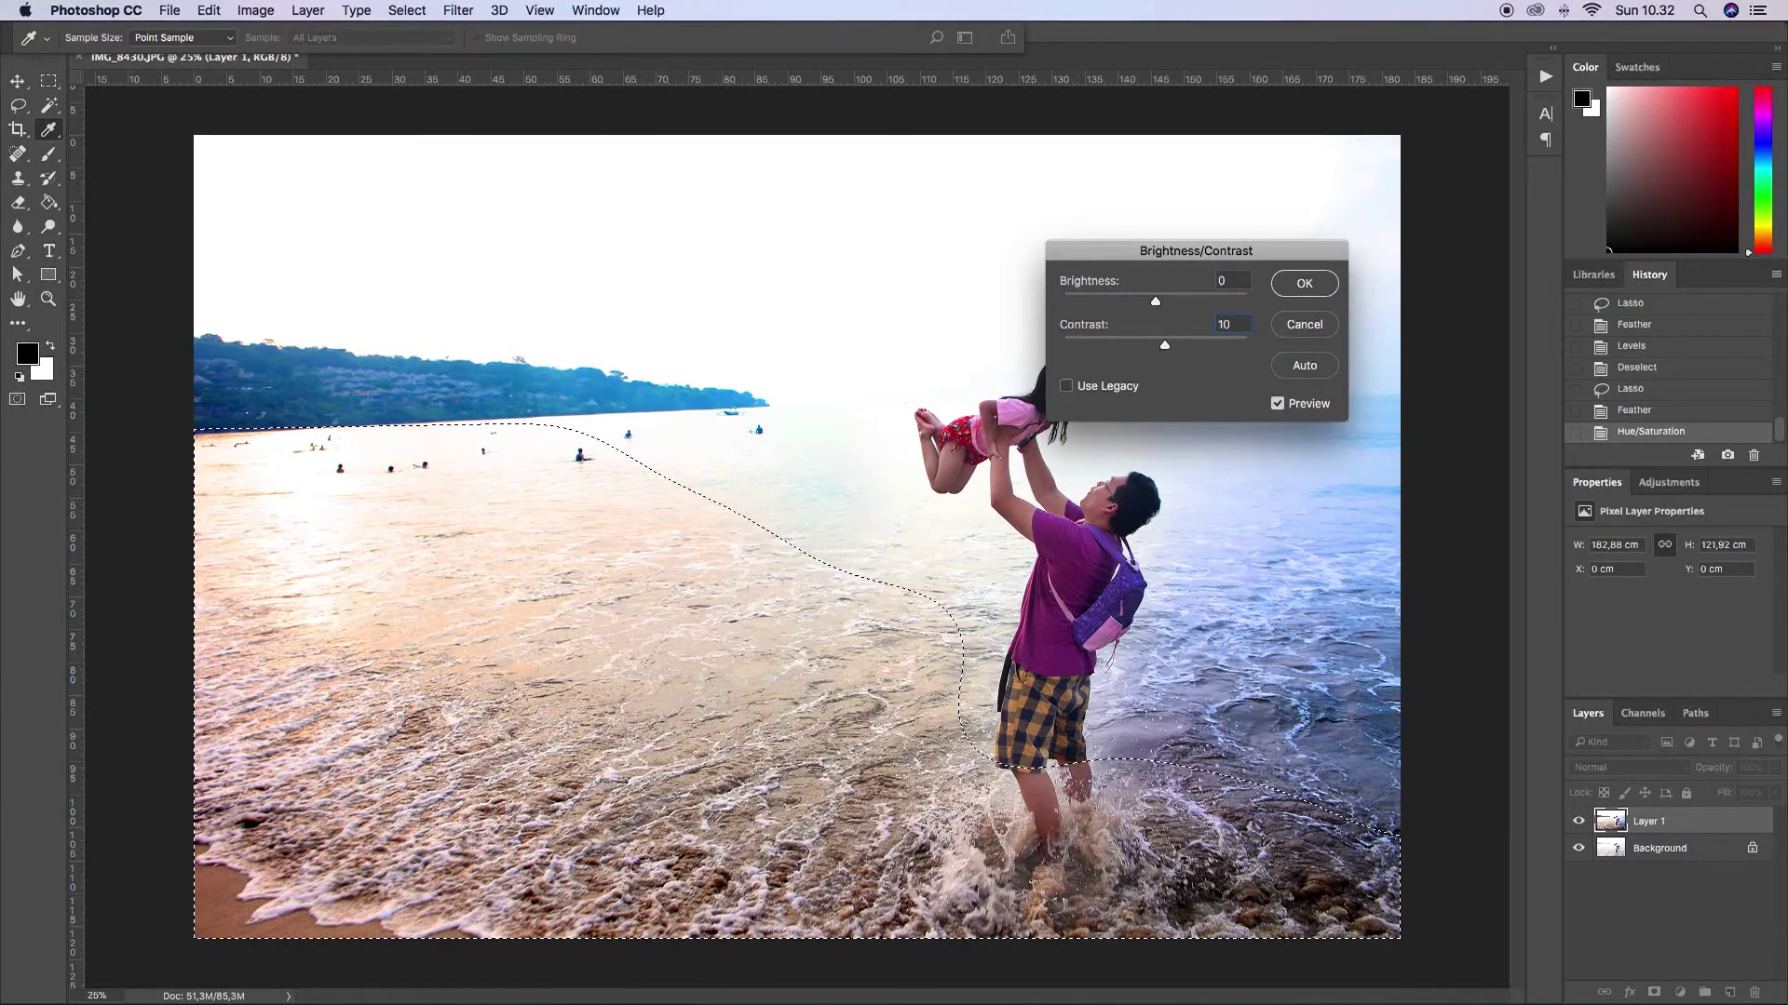
{"action": "key", "text": "BackSpace"}
{"action": "key", "text": "BackSpace"}
{"action": "key", "text": "Return"}
{"action": "left_click", "coordinate": [41, 87]}
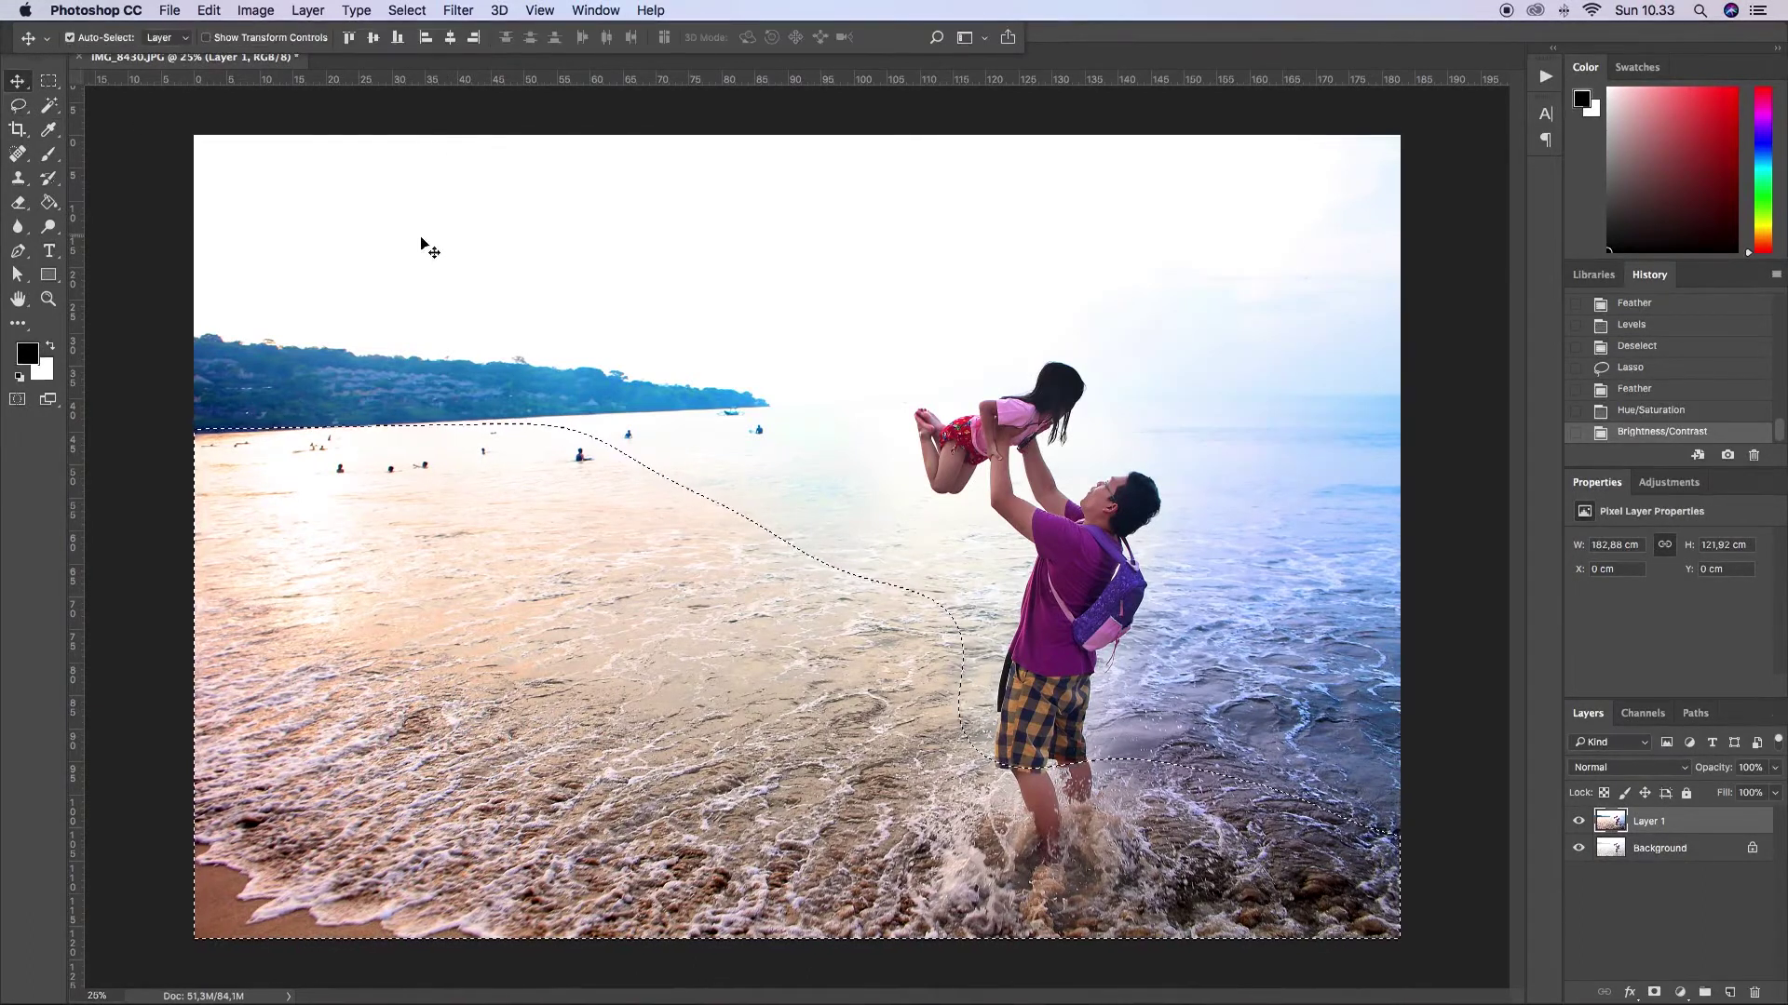
Deselect and pick the Burn tool with a 1200-pixel brush
{"action": "left_click", "coordinate": [498, 256]}
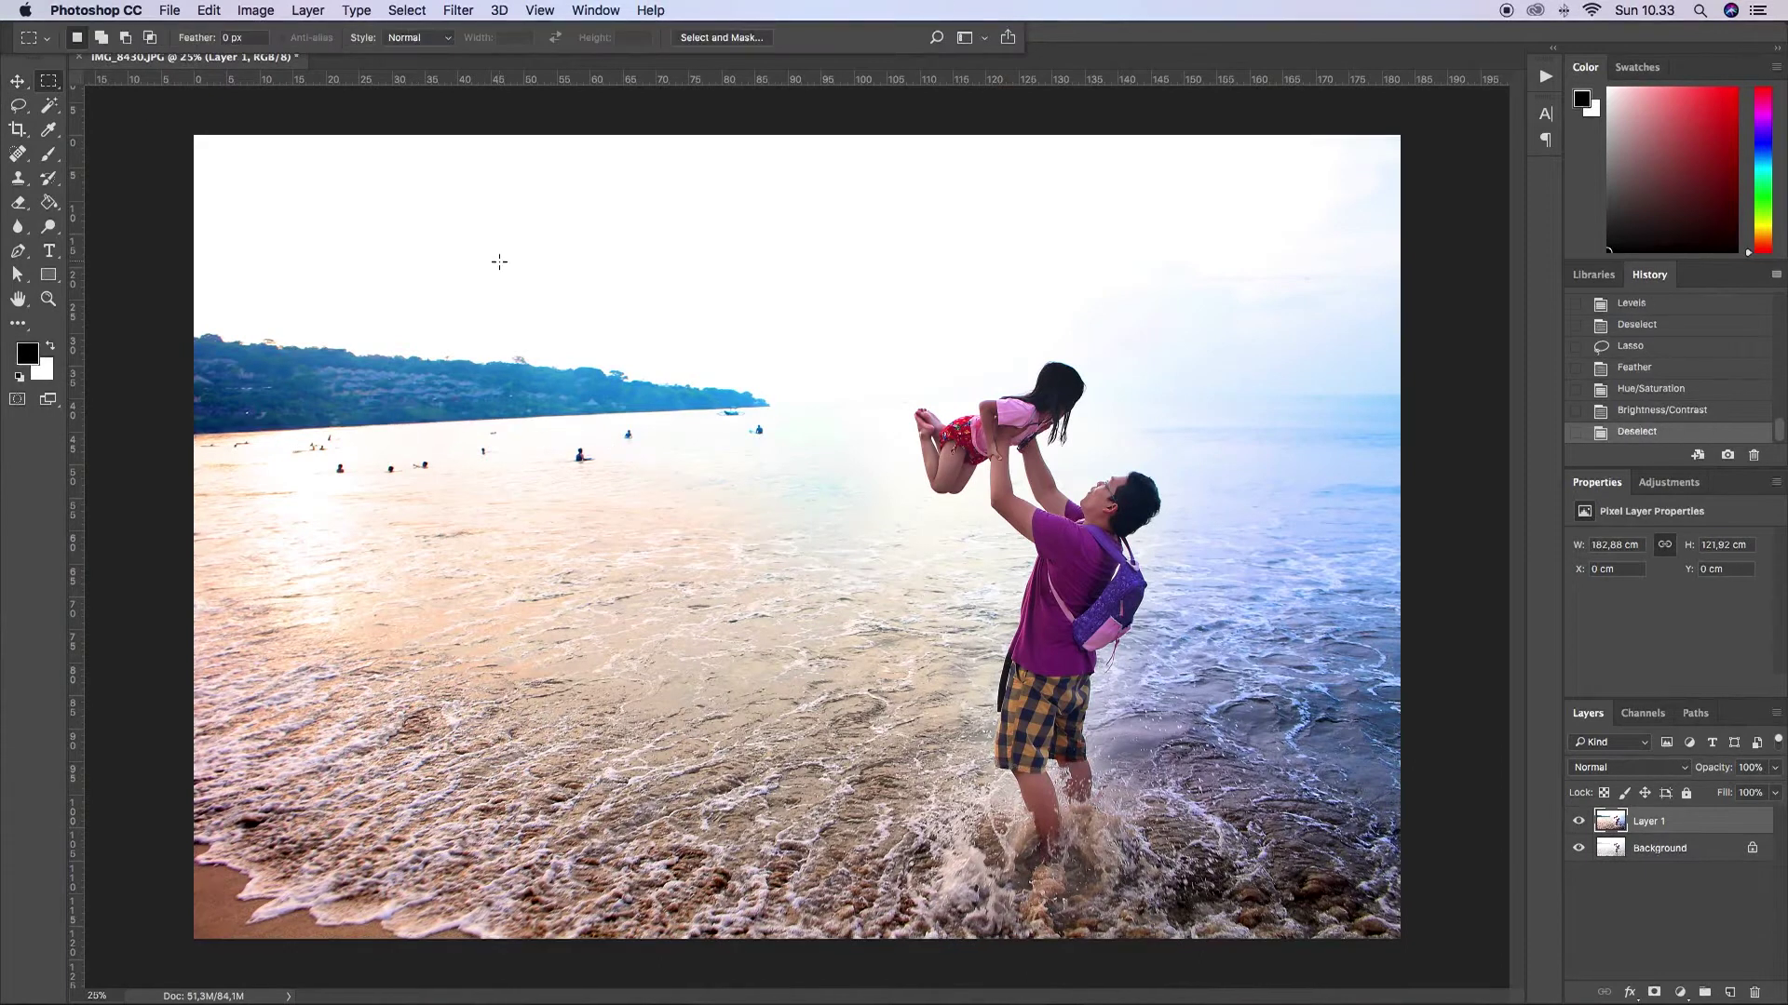
{"action": "left_click", "coordinate": [20, 155]}
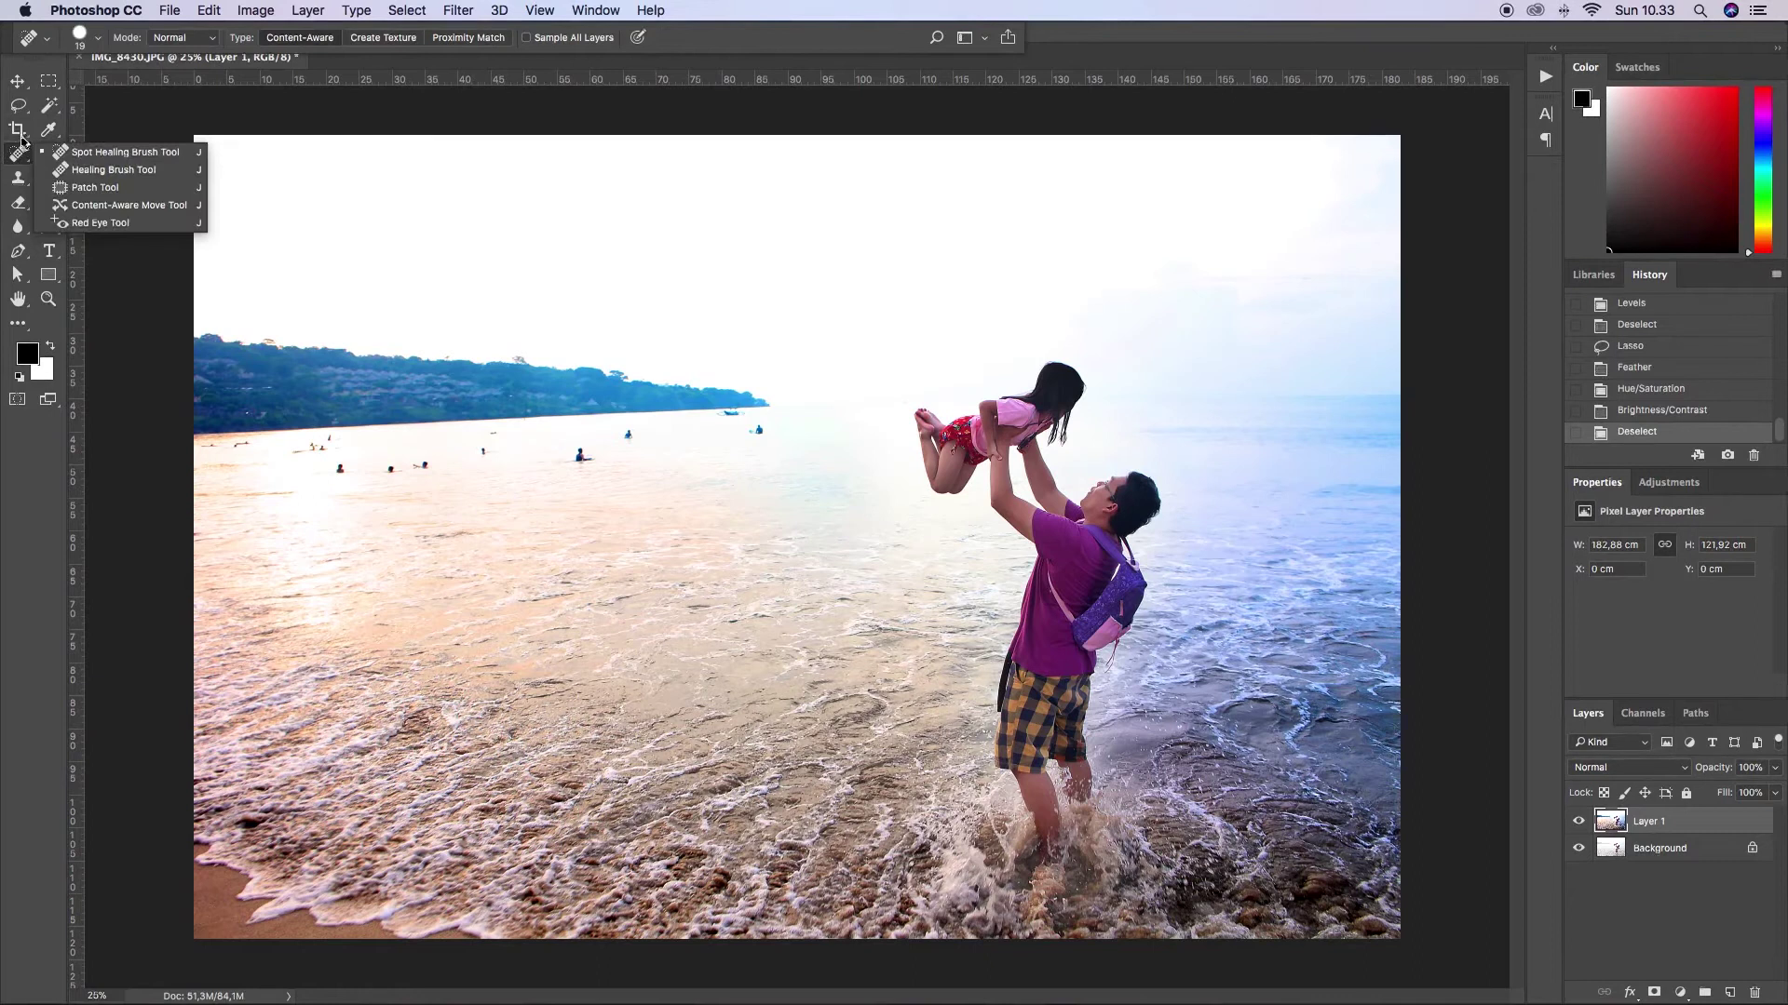
{"action": "left_click", "coordinate": [42, 130]}
{"action": "left_click", "coordinate": [48, 226]}
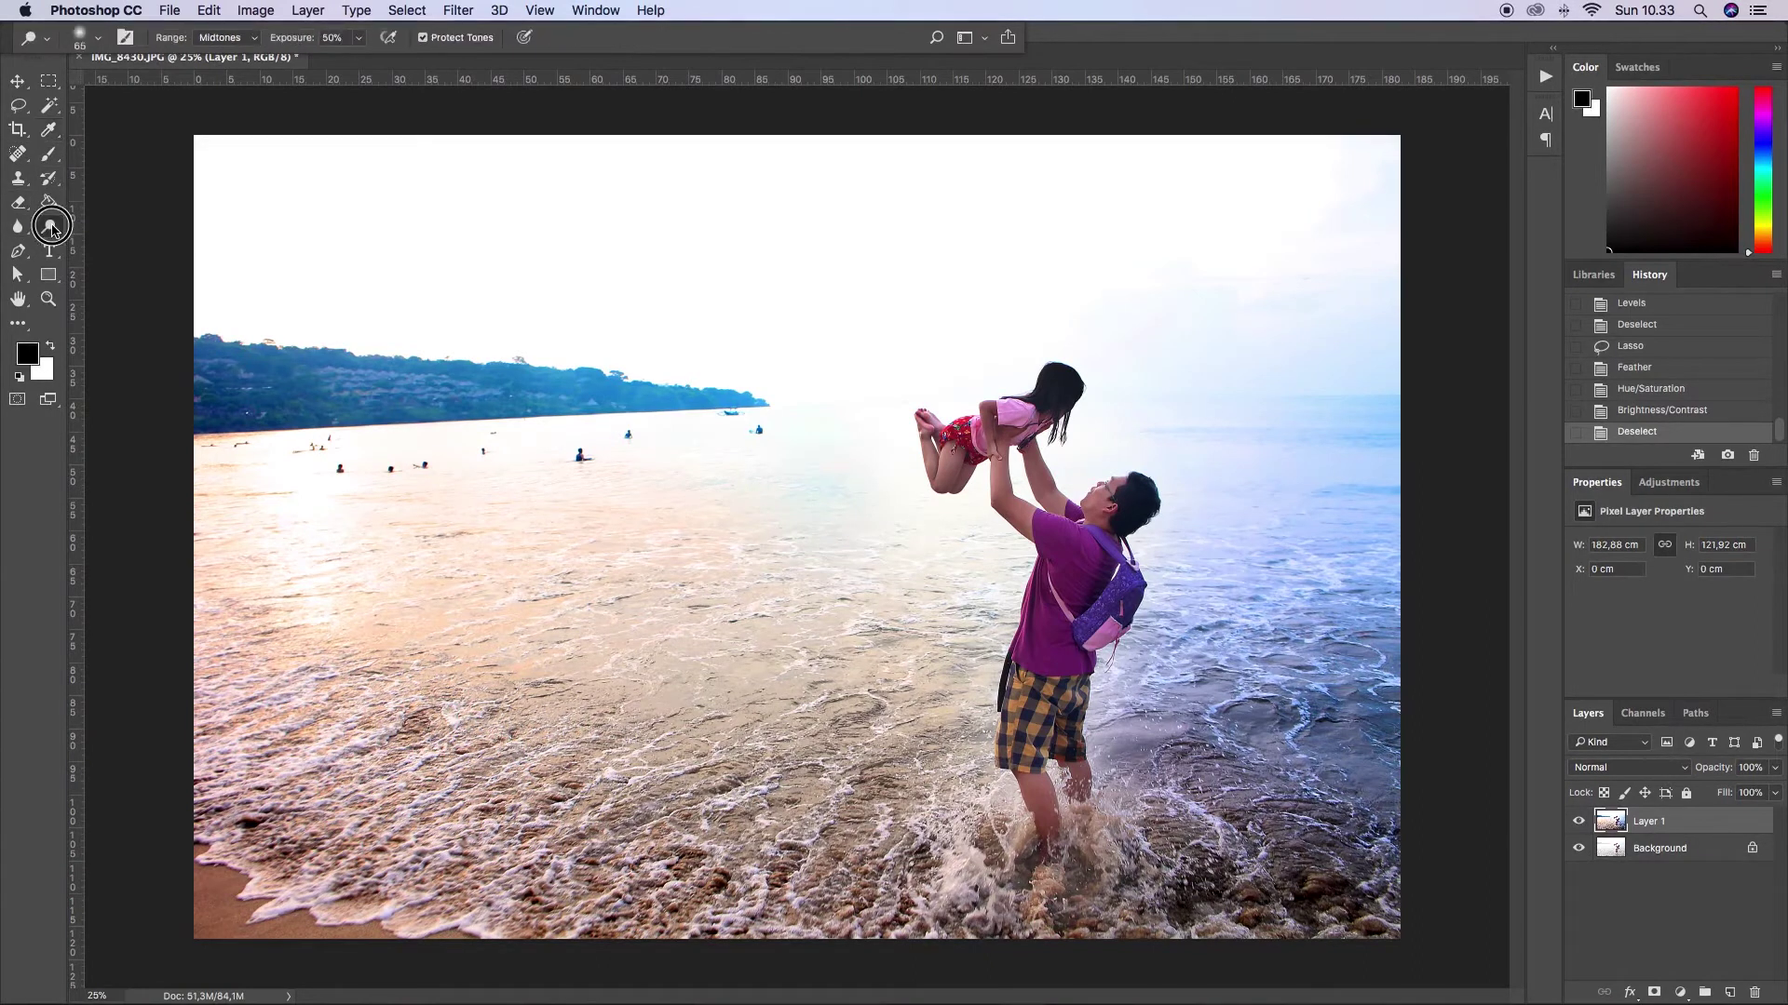
{"action": "left_click", "coordinate": [124, 240]}
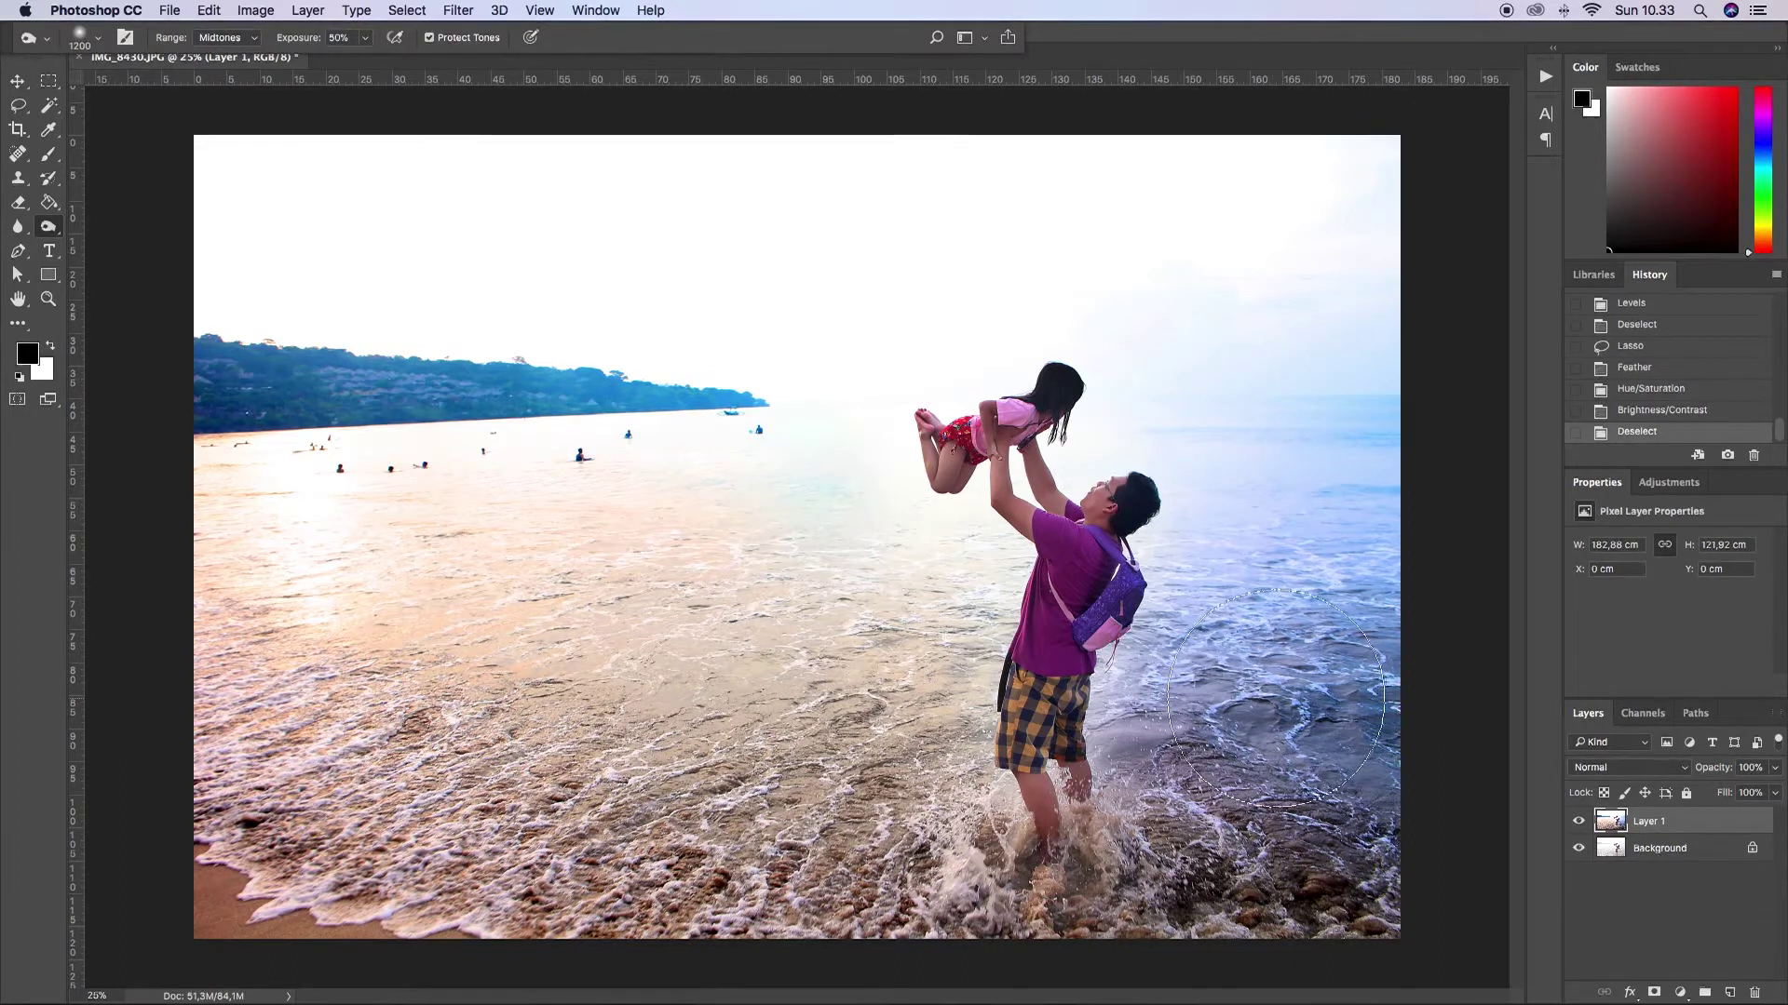
{"action": "key", "text": "bracketright"}
{"action": "key", "text": "bracketright"}
{"action": "key", "text": "bracketright"}
{"action": "key", "text": "bracketright"}
{"action": "key", "text": "bracketright"}
{"action": "key", "text": "bracketright"}
{"action": "key", "text": "bracketright"}
{"action": "key", "text": "bracketright"}
{"action": "key", "text": "bracketright"}
{"action": "key", "text": "bracketright"}
Burn over the shoreline and right-side water, undo unwanted strokes, then lasso the sky
{"action": "mouse_move", "coordinate": [208, 618]}
{"action": "left_mouse_down"}
{"action": "mouse_move", "coordinate": [419, 820]}
{"action": "mouse_move", "coordinate": [792, 894]}
{"action": "left_mouse_up"}
{"action": "key", "text": "super+z"}
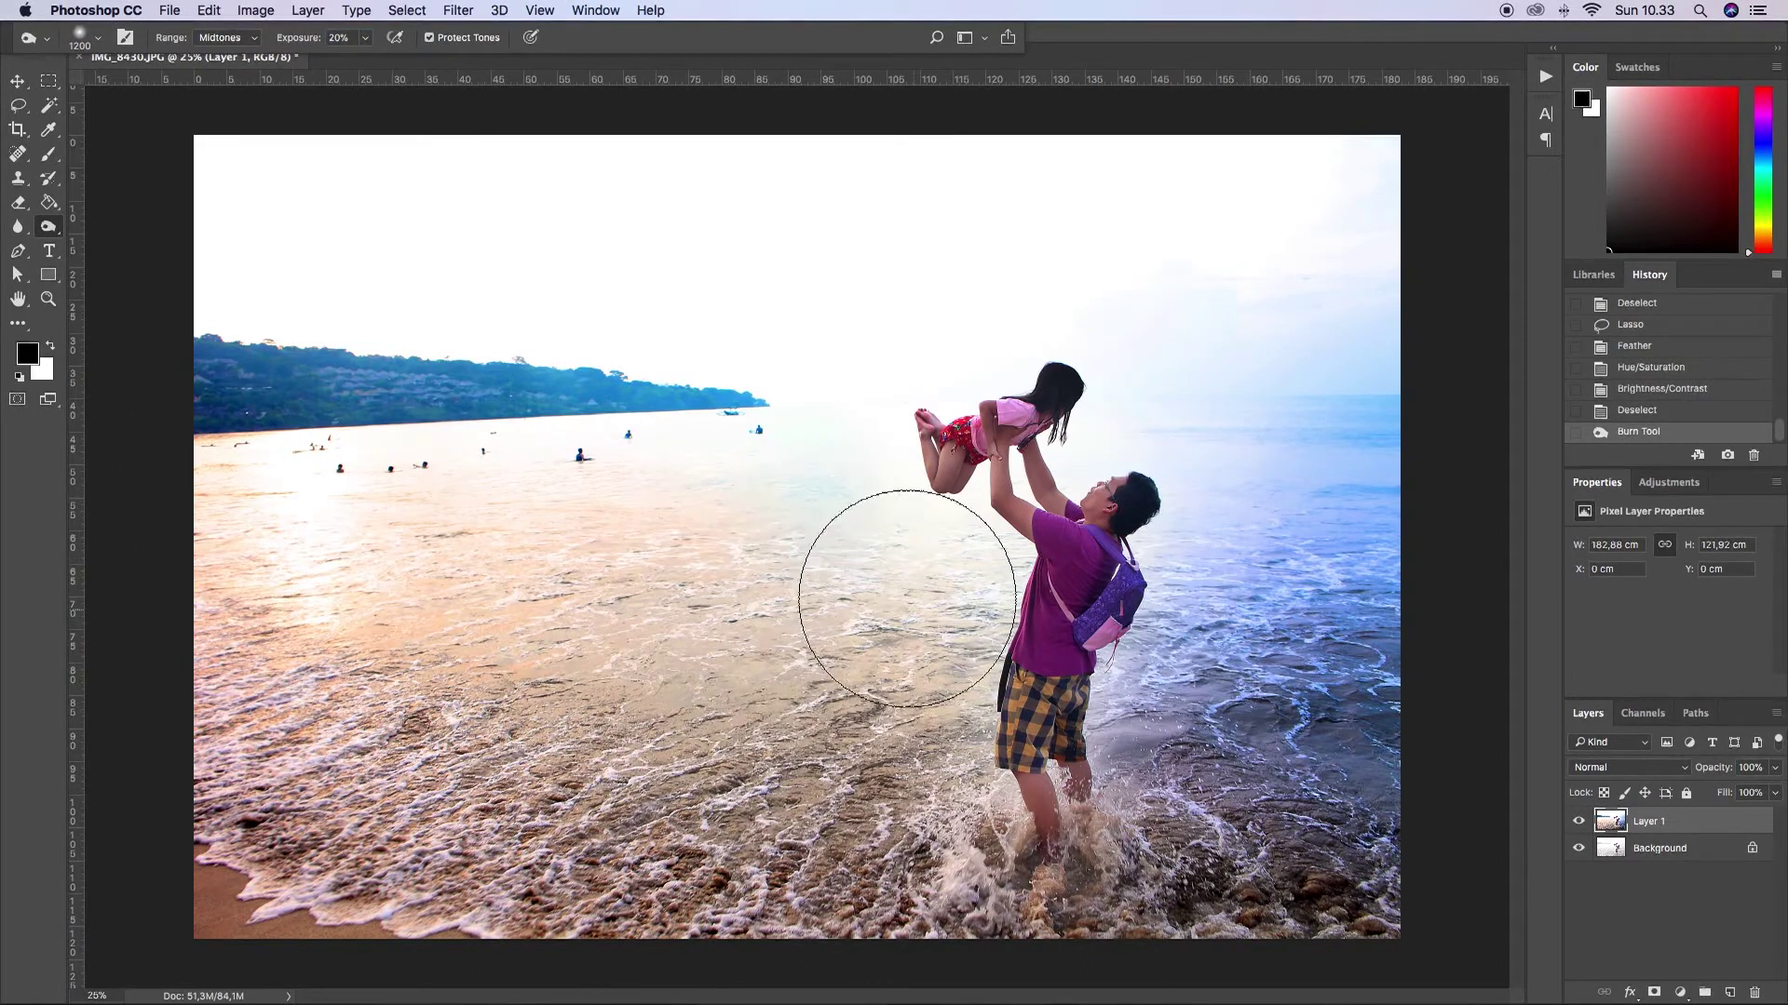
{"action": "left_click_drag", "start_coordinate": [1288, 407], "coordinate": [1308, 248]}
{"action": "mouse_move", "coordinate": [727, 995]}
{"action": "mouse_move", "coordinate": [1316, 438]}
{"action": "left_mouse_down"}
{"action": "mouse_move", "coordinate": [1137, 499]}
{"action": "mouse_move", "coordinate": [1303, 605]}
{"action": "left_mouse_up"}
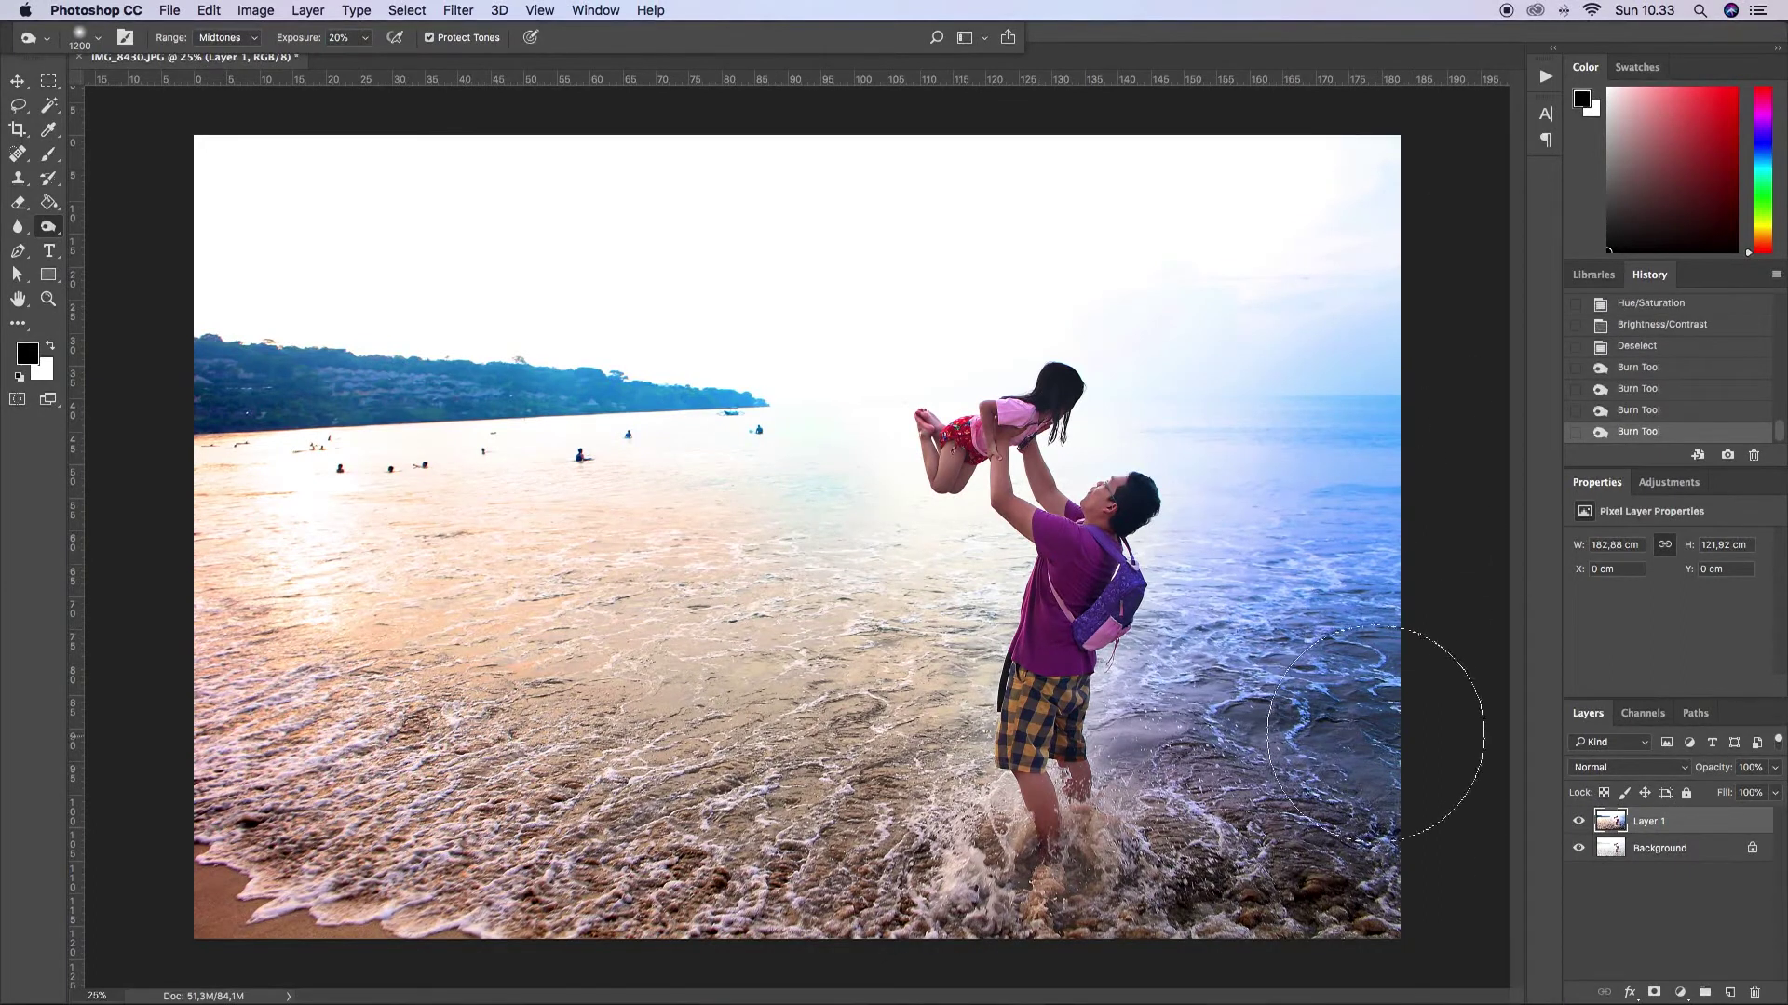
{"action": "key", "text": "super+z"}
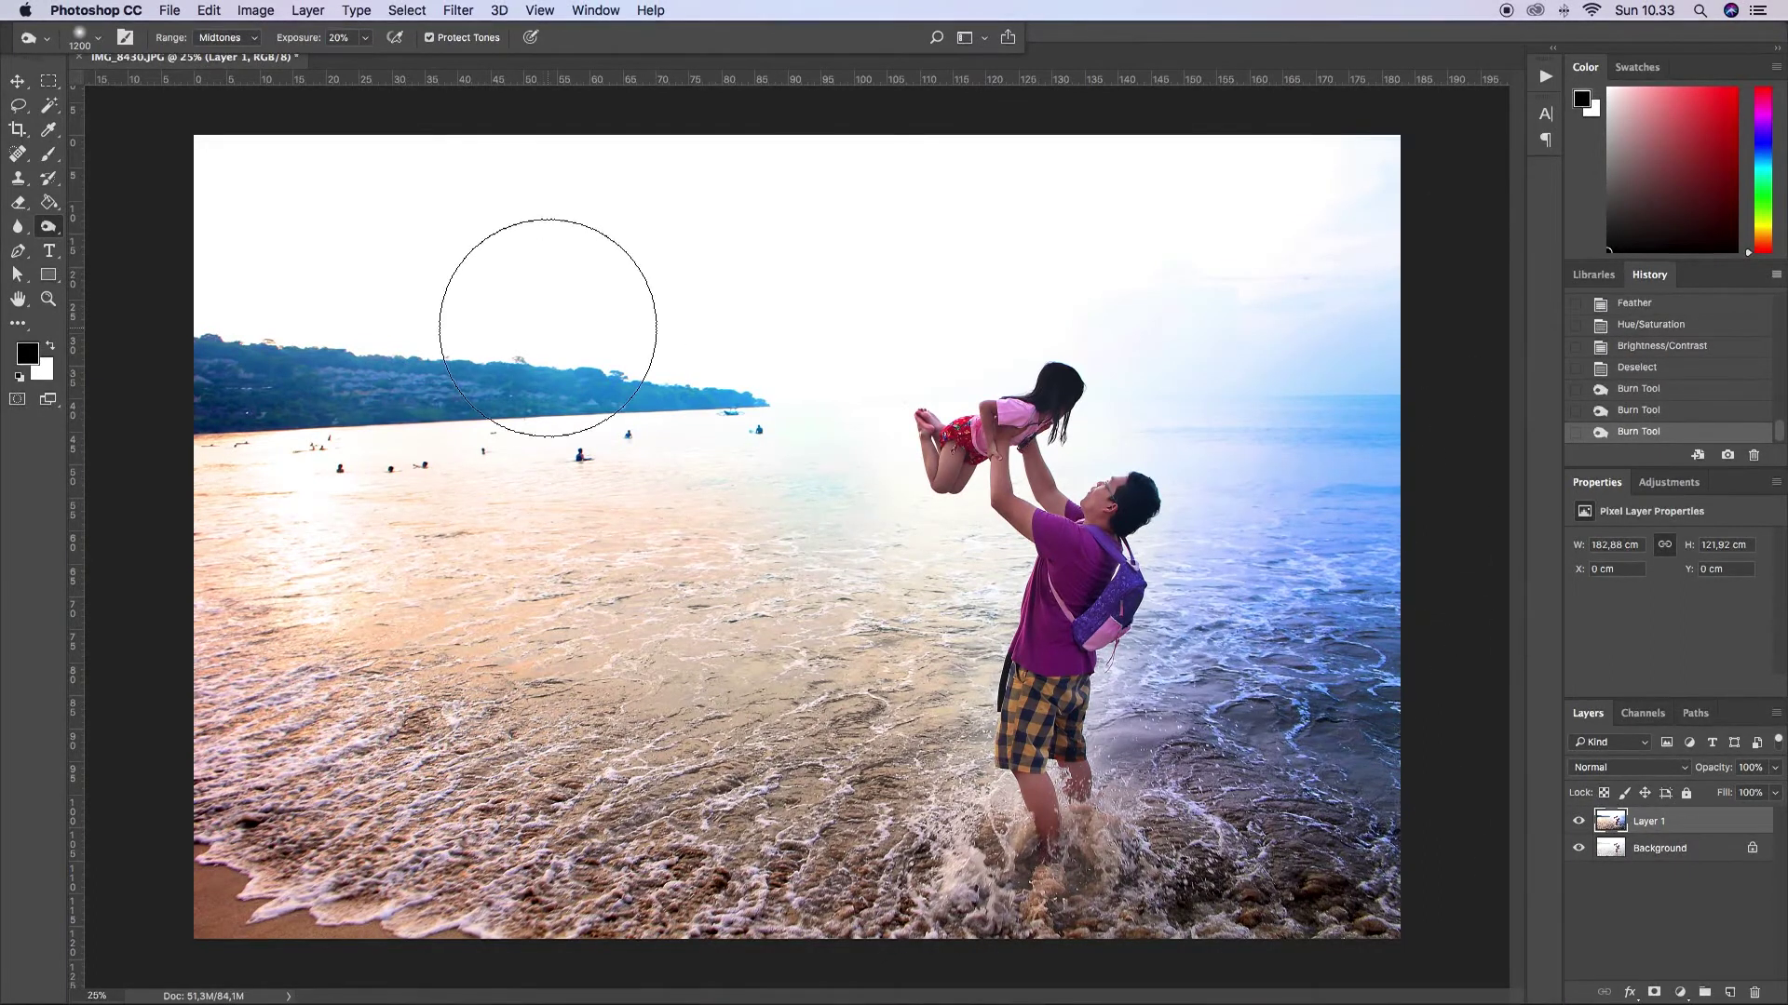
{"action": "key", "text": "l"}
{"action": "mouse_move", "coordinate": [168, 310]}
{"action": "left_mouse_down"}
{"action": "mouse_move", "coordinate": [387, 360]}
{"action": "mouse_move", "coordinate": [825, 398]}
{"action": "mouse_move", "coordinate": [994, 353]}
{"action": "mouse_move", "coordinate": [1410, 377]}
{"action": "mouse_move", "coordinate": [1470, 75]}
{"action": "left_mouse_up"}
Confirm the sky feather and apply a Gaussian Blur at radius 3,0 to the sky selection
{"action": "key", "text": "shift+F6"}
{"action": "key", "text": "Return"}
{"action": "left_click", "coordinate": [458, 10]}
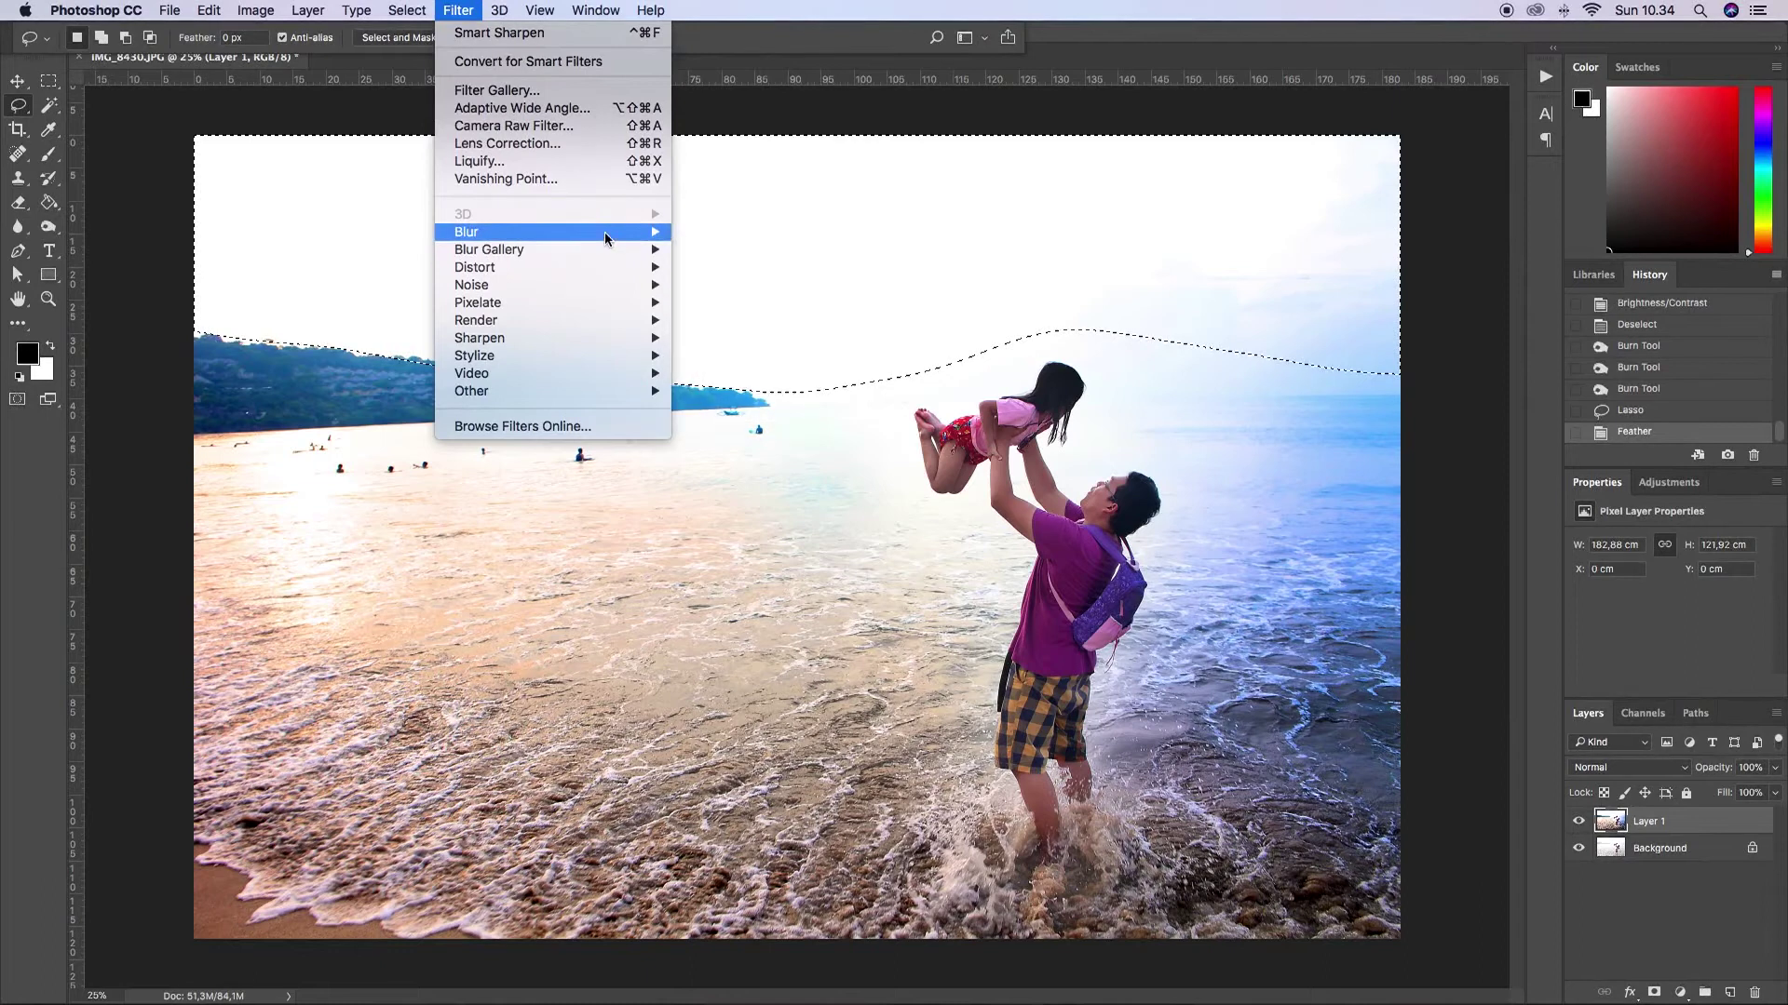
{"action": "mouse_move", "coordinate": [605, 239]}
{"action": "left_click", "coordinate": [770, 305]}
{"action": "left_click_drag", "start_coordinate": [1365, 301], "coordinate": [873, 394]}
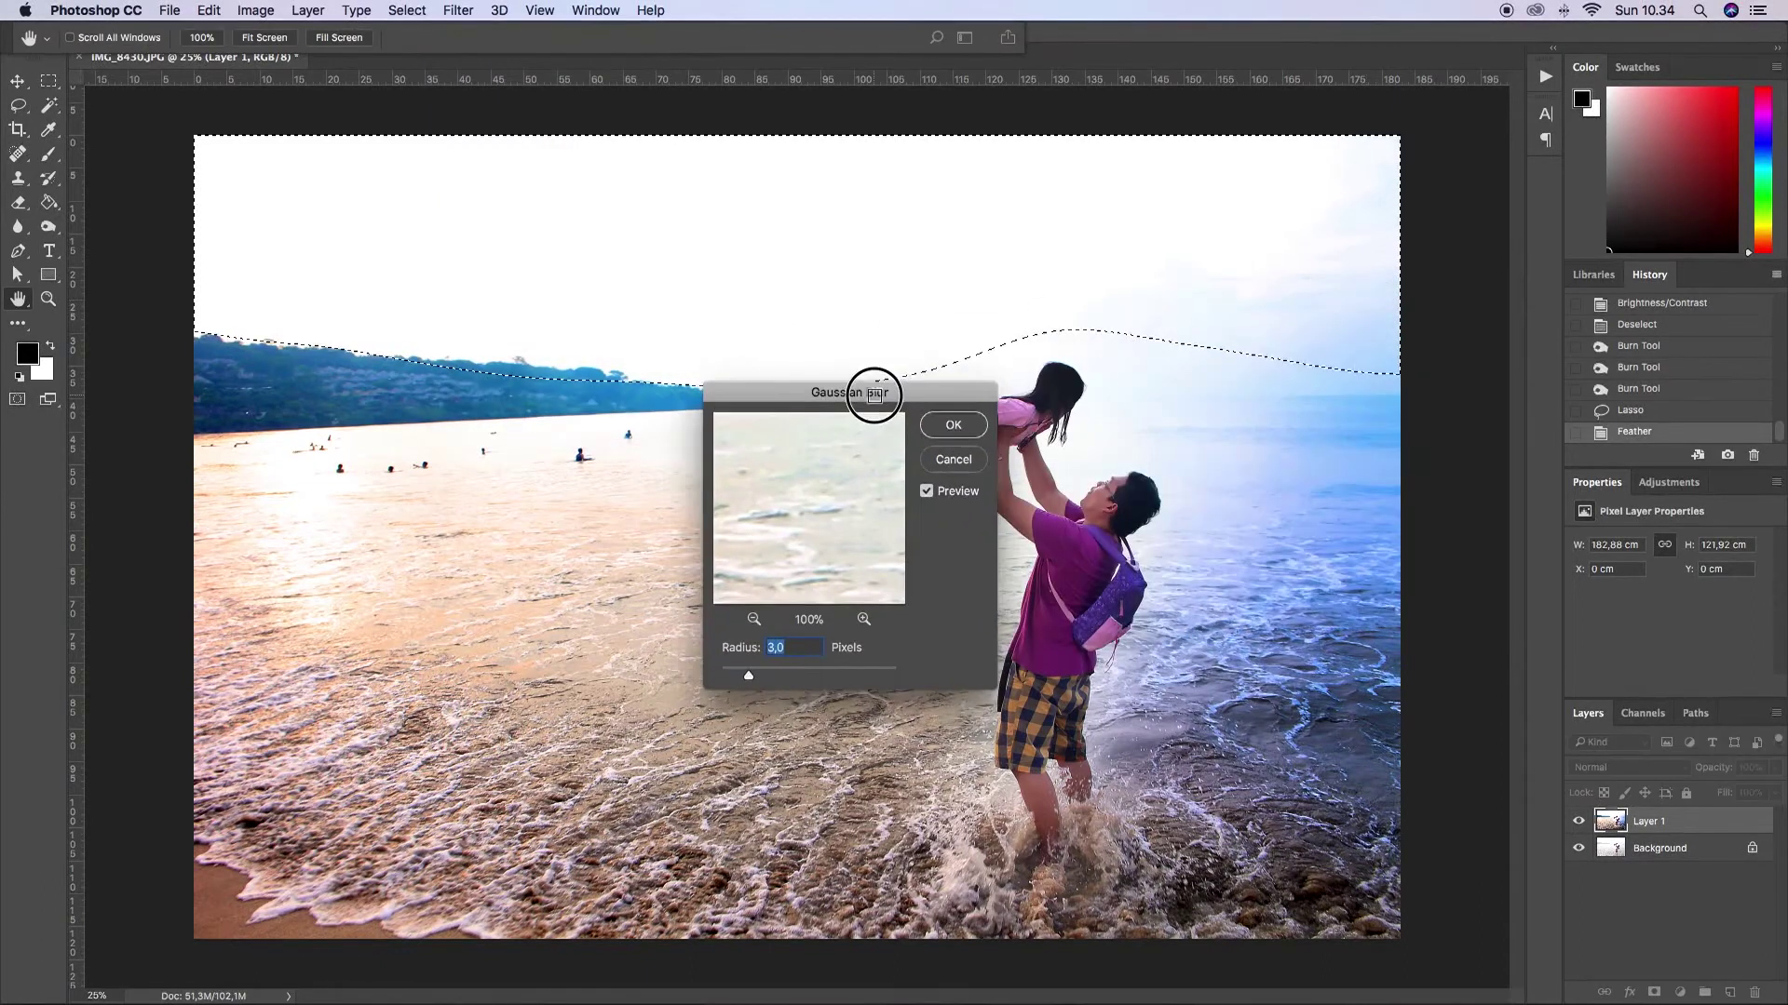
{"action": "key", "text": "Return"}
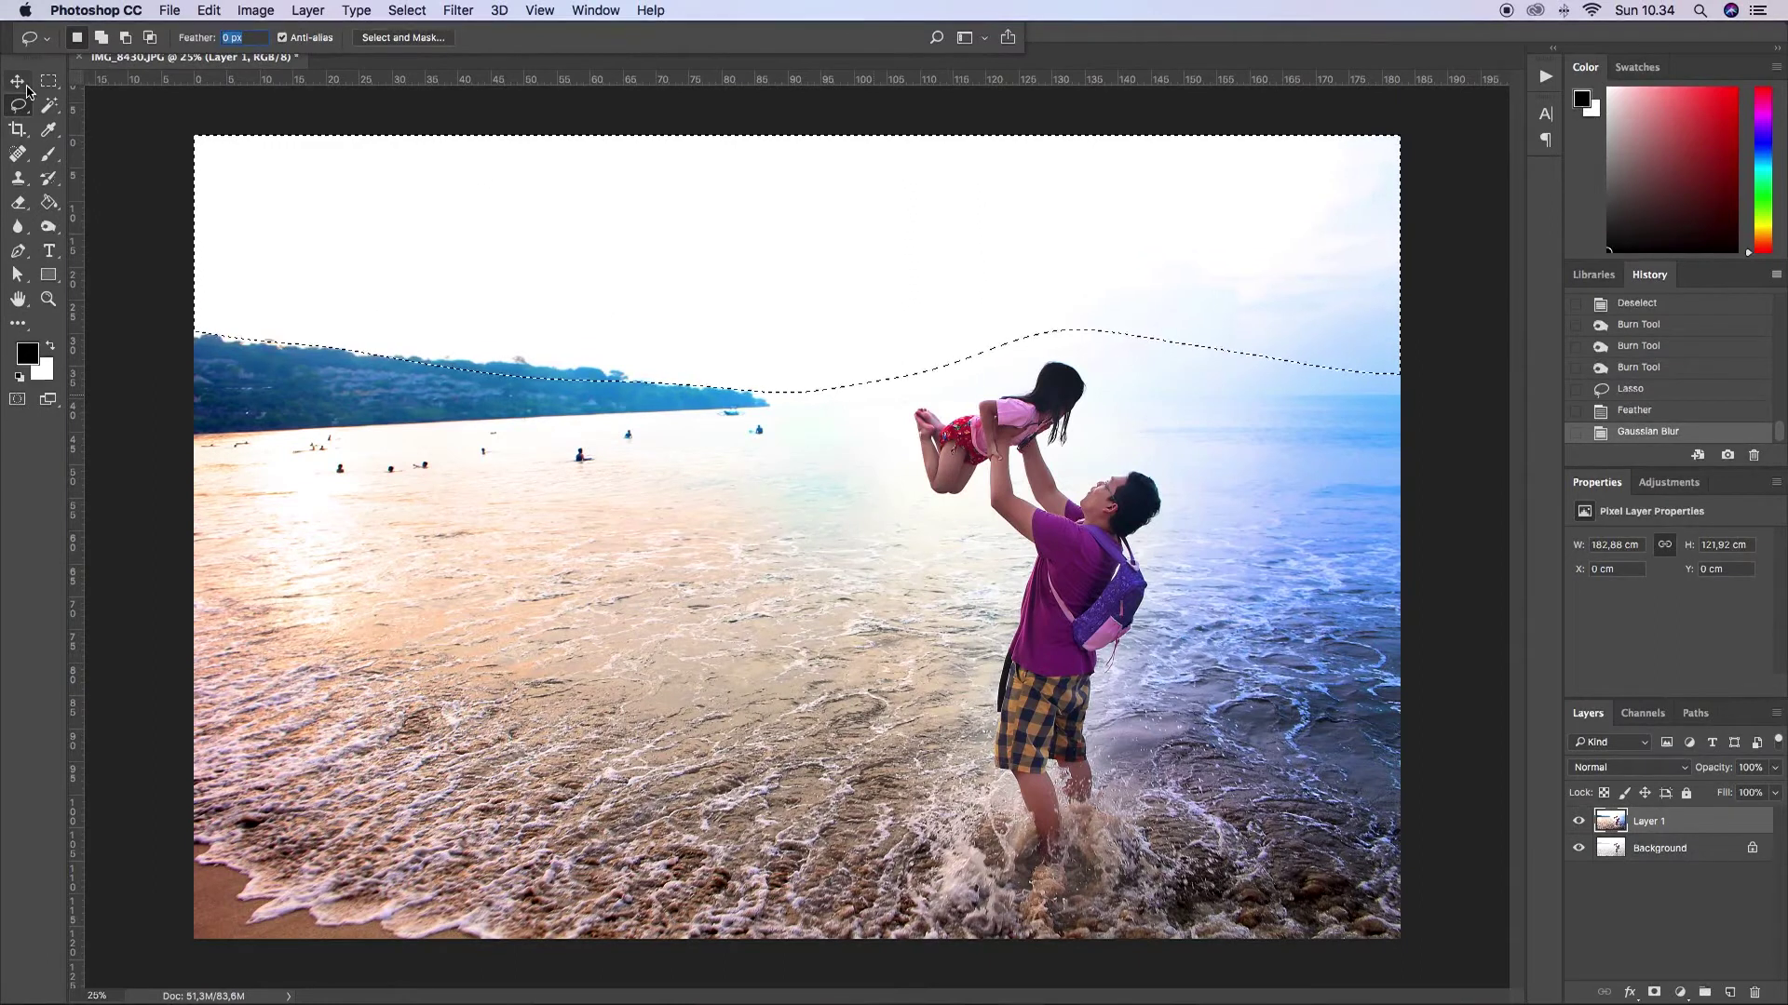
Deselect the sky and zoom in to inspect the retouched photo
{"action": "left_click", "coordinate": [49, 81]}
{"action": "key", "text": "super+d"}
{"action": "key", "text": "super+plus"}
{"action": "key", "text": "super+plus"}
{"action": "key", "text": "super+plus"}
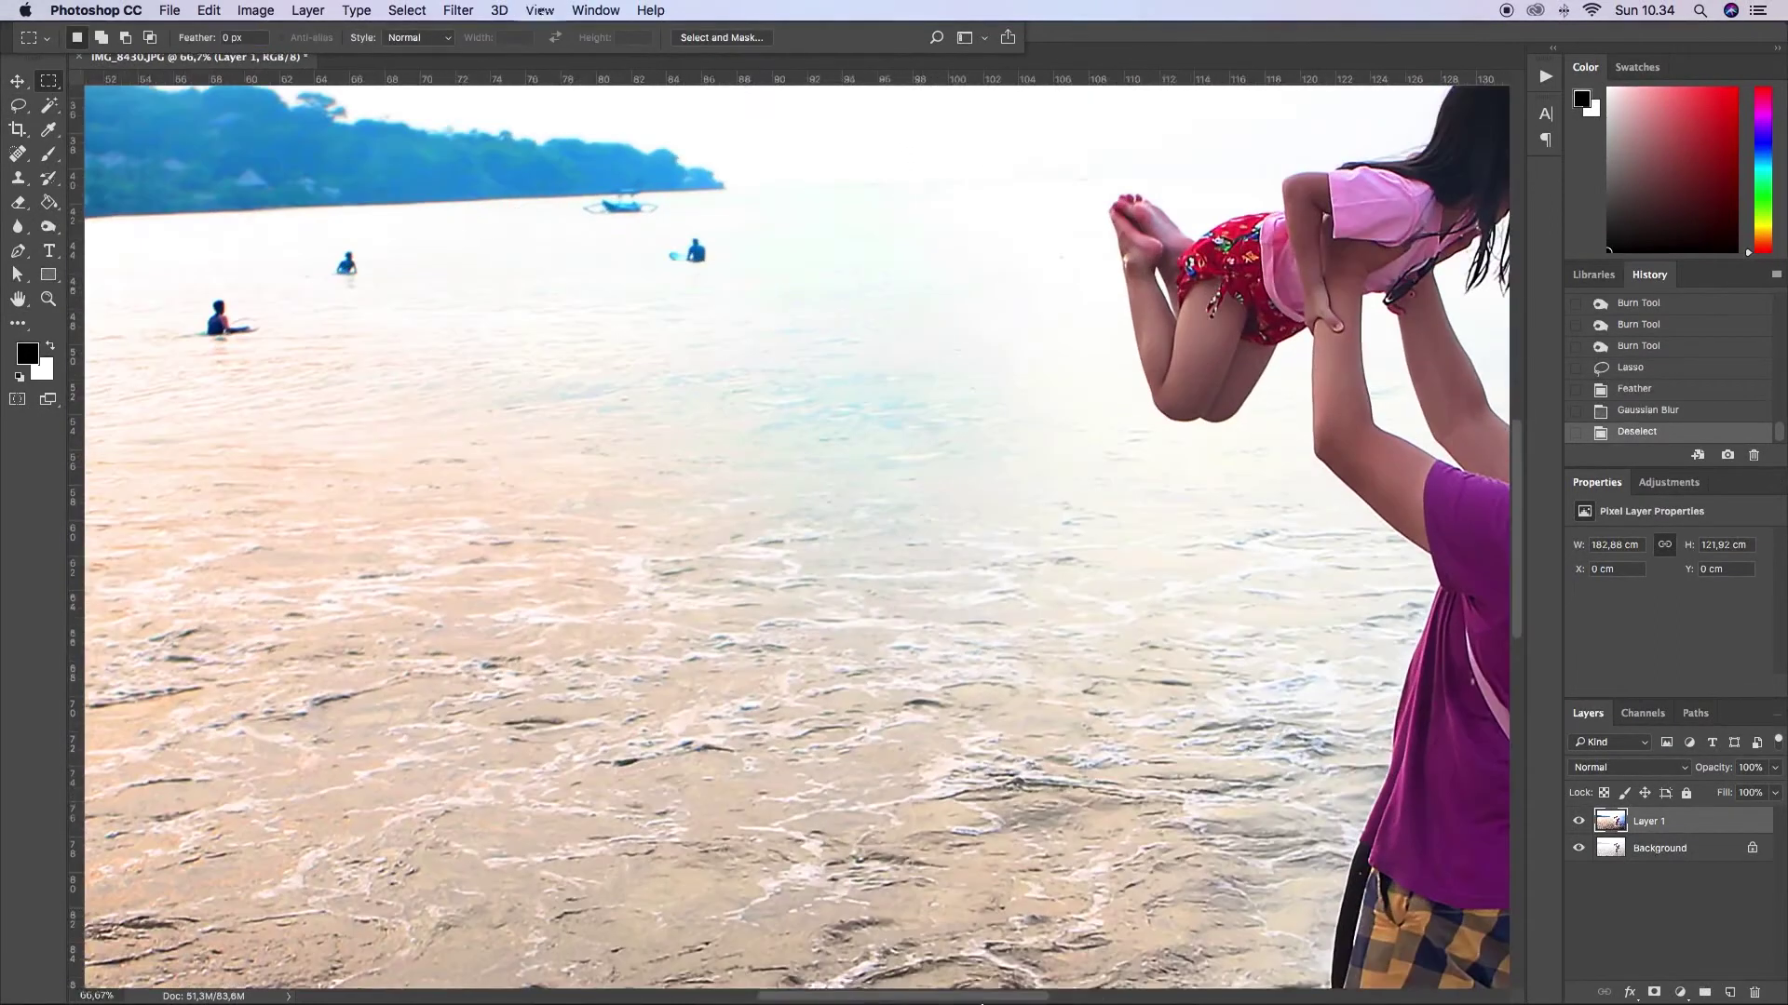
{"action": "scroll", "coordinate": [1516, 434], "scroll_direction": "right", "scroll_amount": 10}
{"action": "scroll", "coordinate": [1516, 435], "scroll_direction": "up", "scroll_amount": 5}
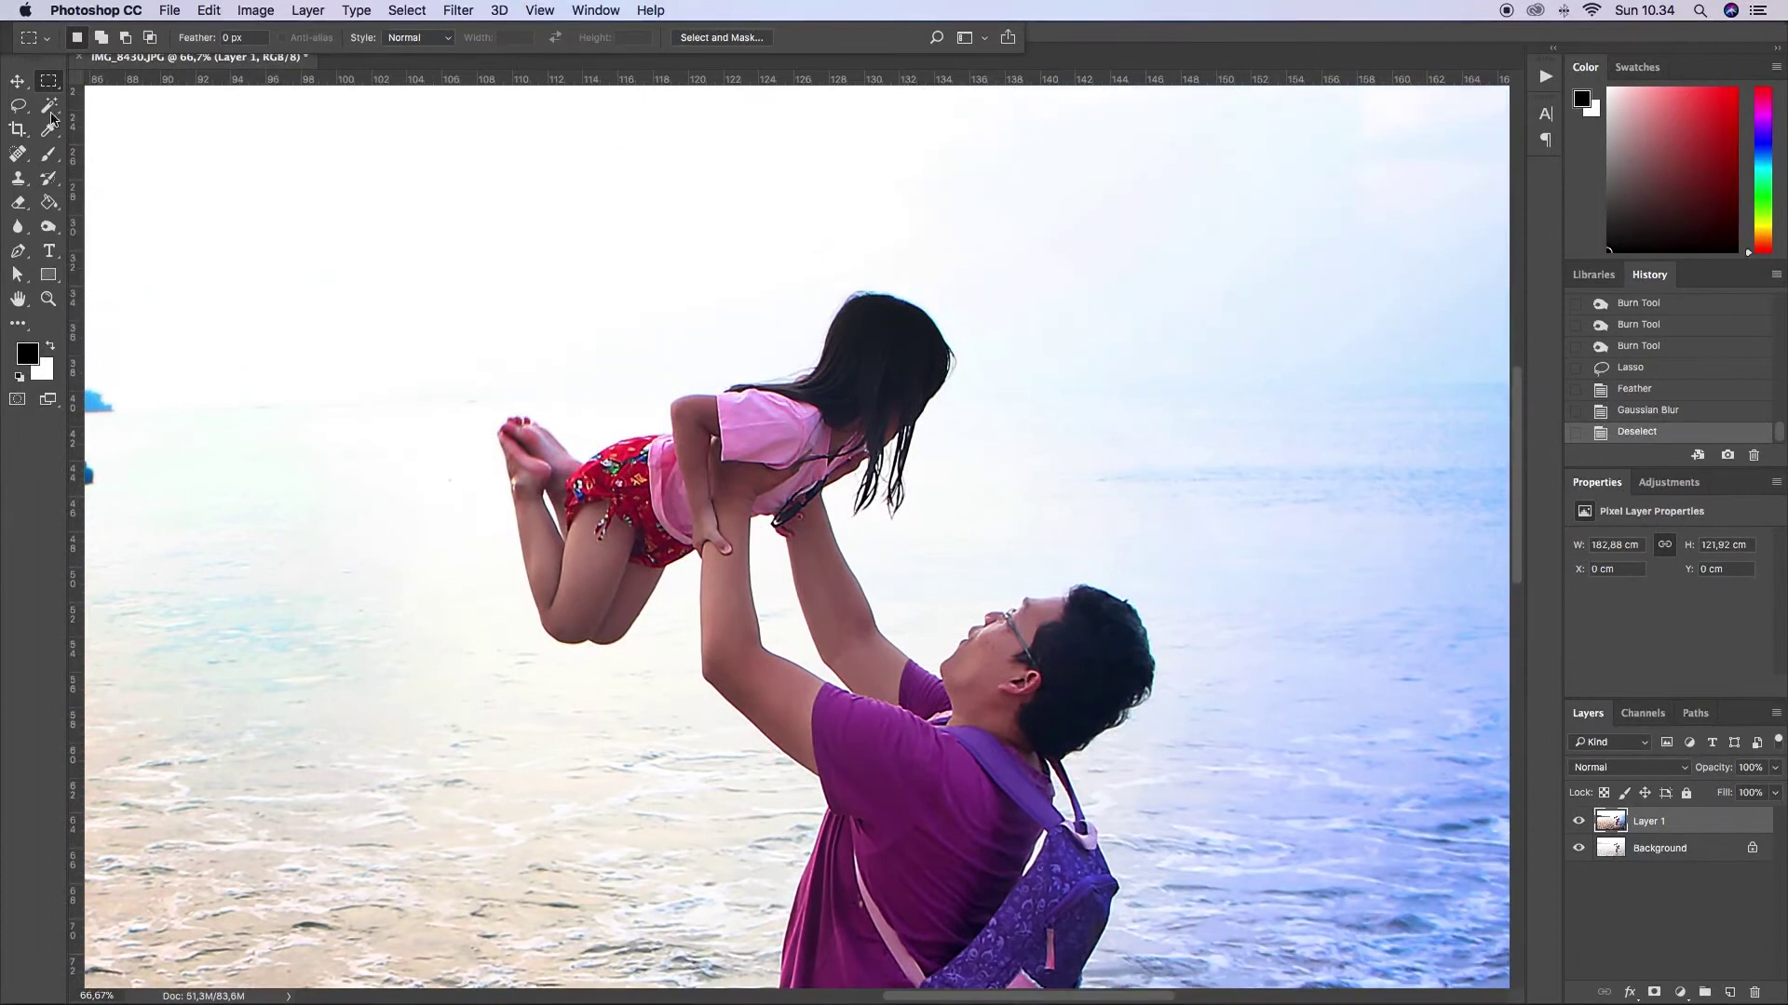
Zoom back out and toggle Layer 1 off and on to compare with the original
{"action": "left_click", "coordinate": [26, 107]}
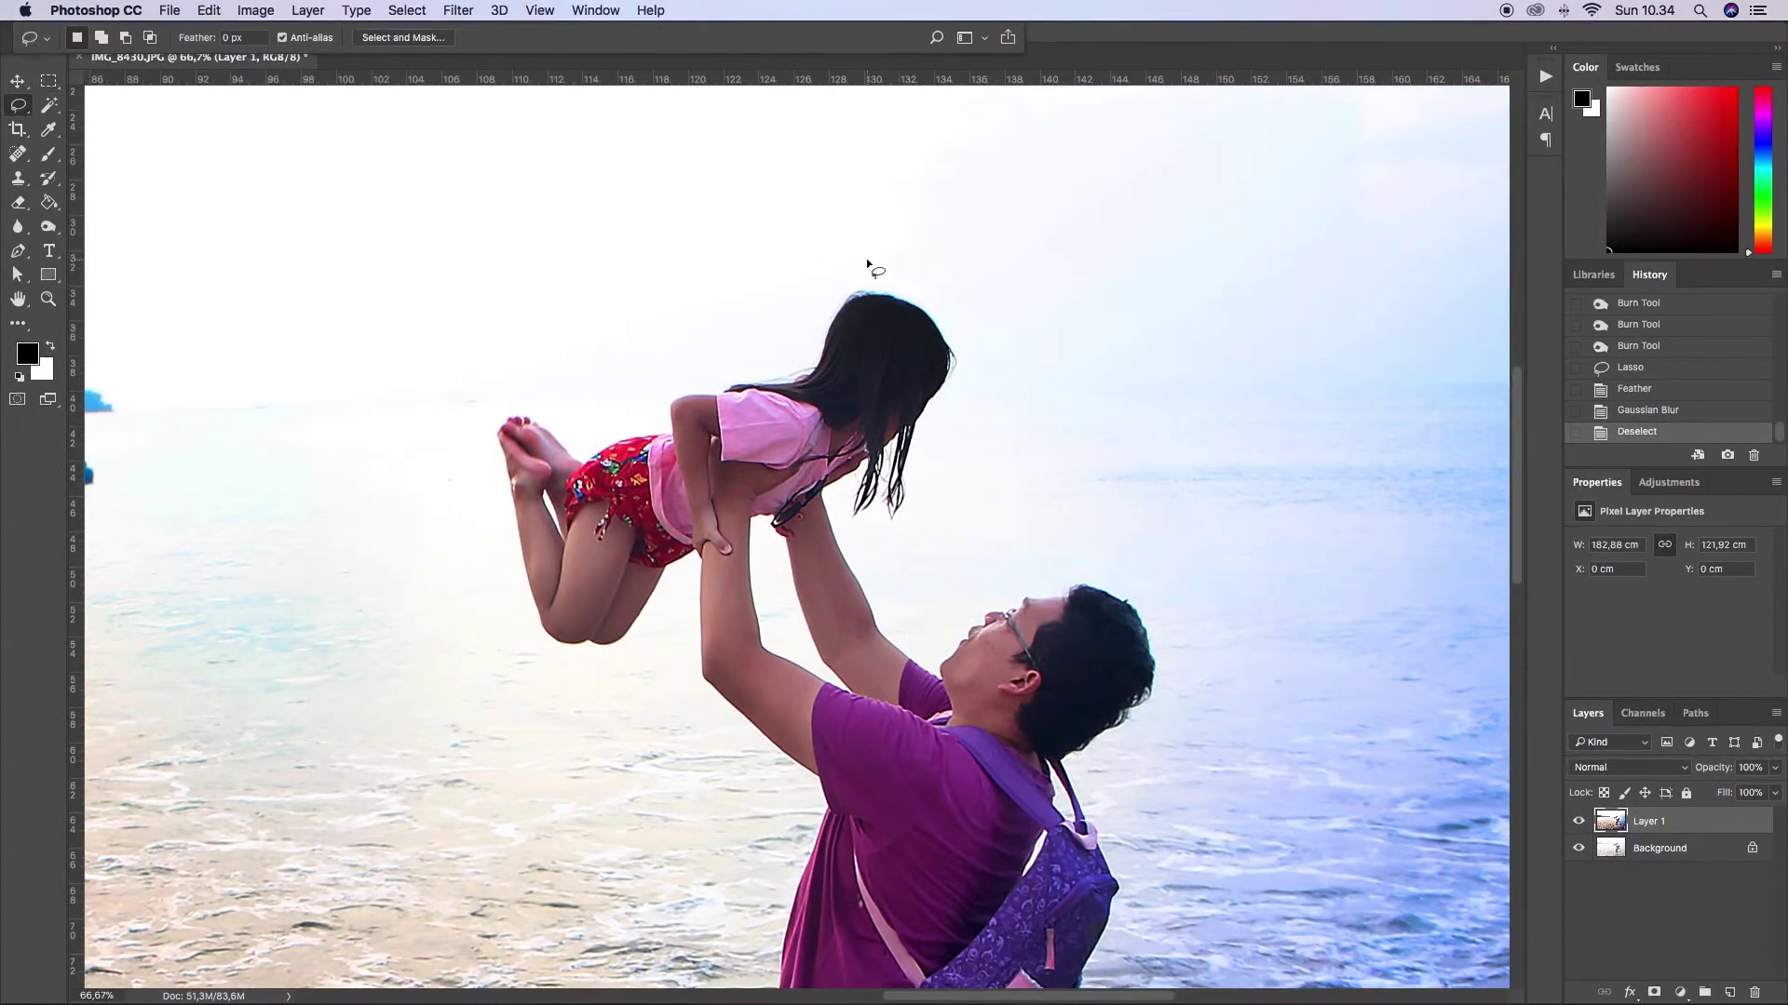
{"action": "key", "text": "super+minus"}
{"action": "key", "text": "super+minus"}
{"action": "key", "text": "super+minus"}
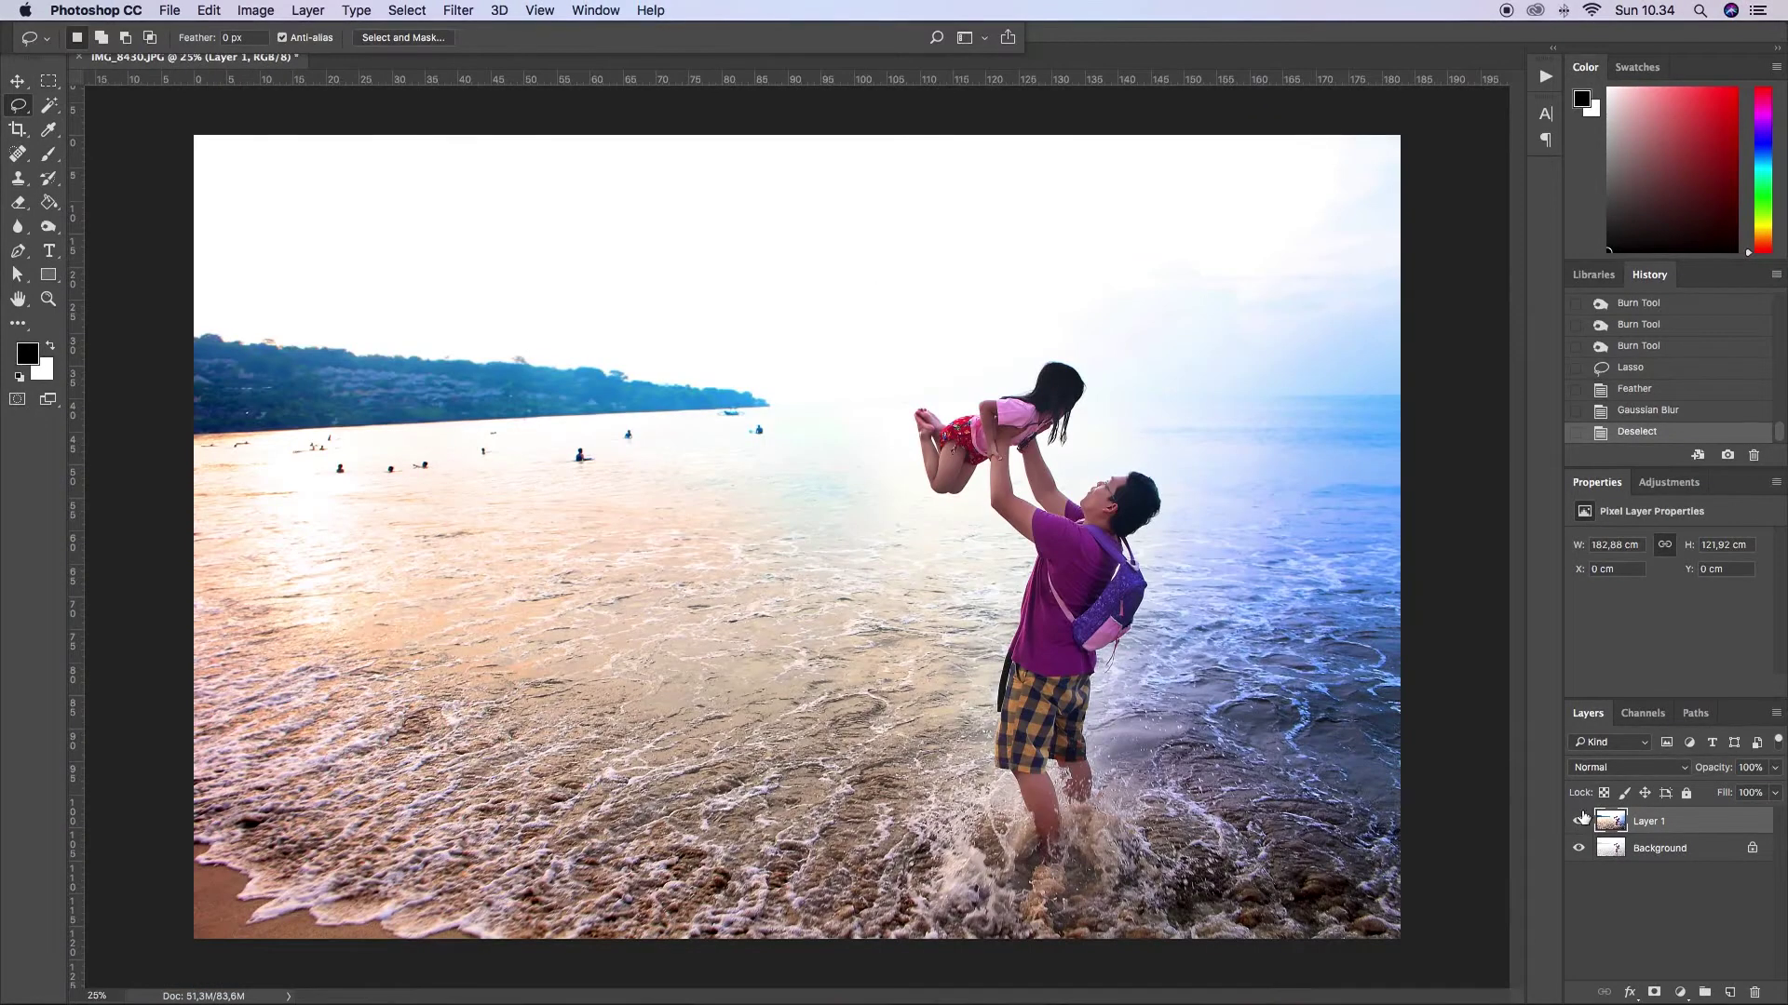
{"action": "left_click", "coordinate": [1578, 821]}
{"action": "left_click", "coordinate": [1578, 821]}
Lasso the sky, feather it by 150, and brighten its midtones with Levels
{"action": "mouse_move", "coordinate": [305, 311]}
{"action": "left_mouse_down"}
{"action": "mouse_move", "coordinate": [1437, 99]}
{"action": "mouse_move", "coordinate": [757, 367]}
{"action": "mouse_move", "coordinate": [309, 309]}
{"action": "left_mouse_up"}
{"action": "key", "text": "shift+F6"}
{"action": "key", "text": "Return"}
{"action": "key", "text": "ctrl+l"}
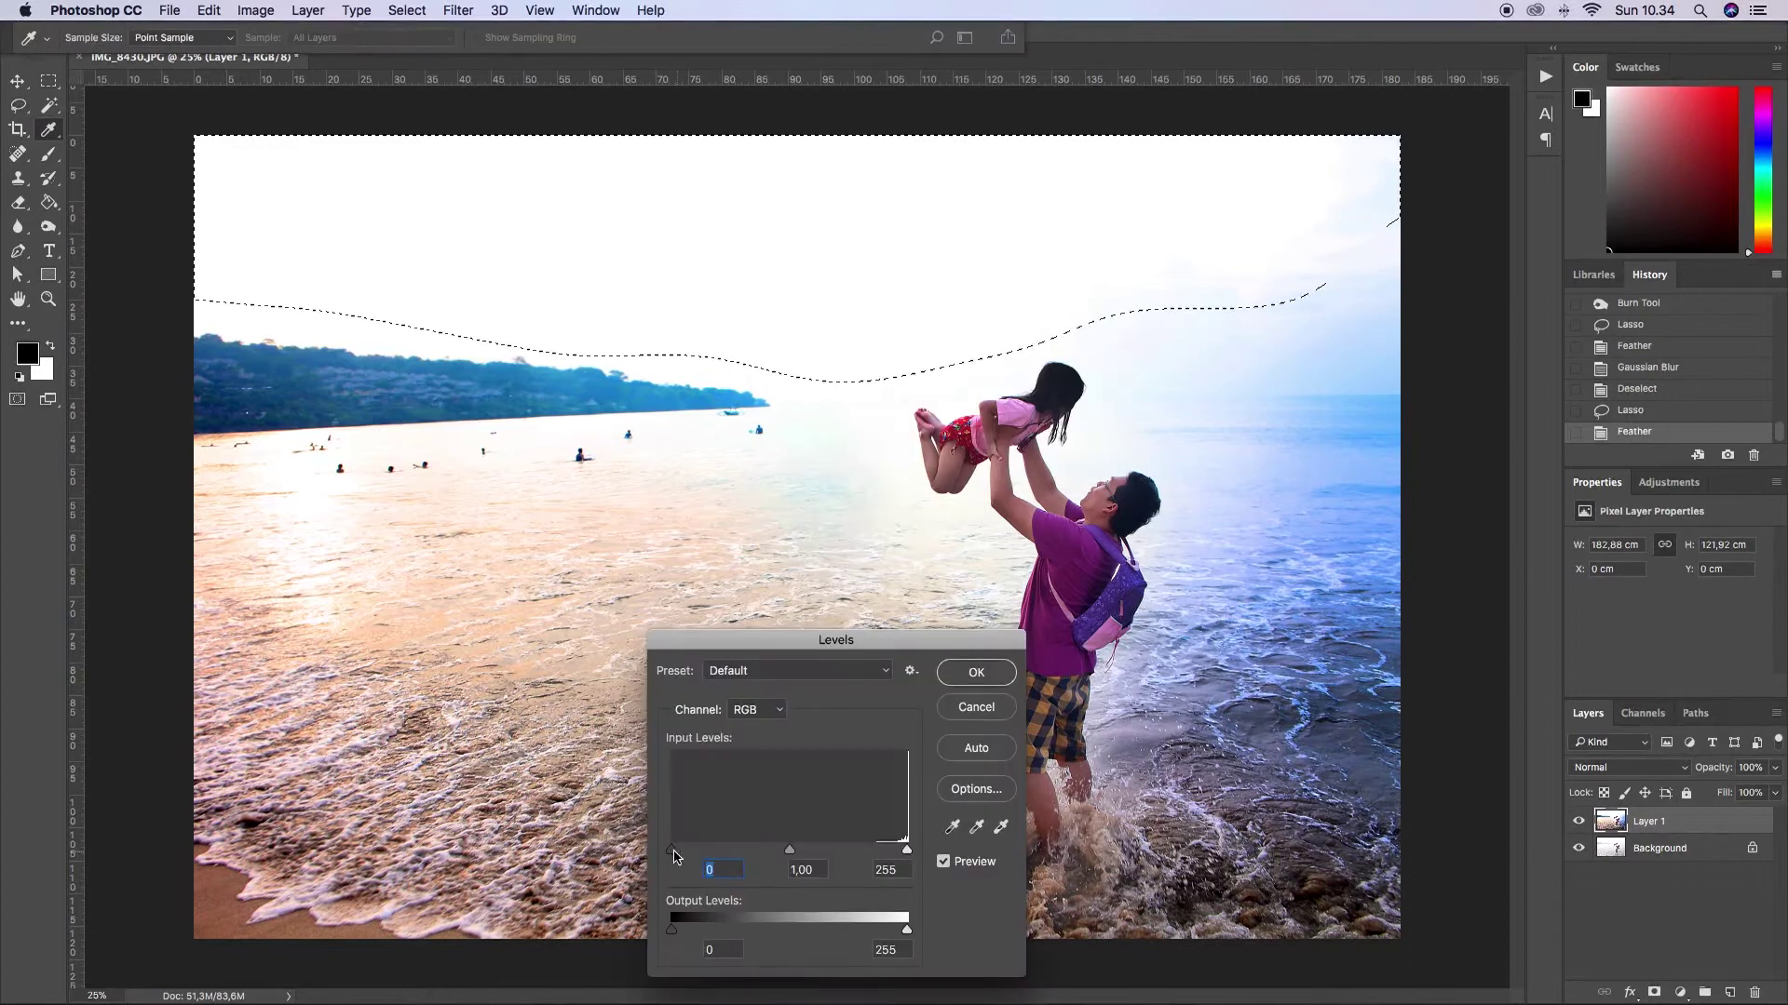
{"action": "mouse_move", "coordinate": [671, 855]}
{"action": "left_mouse_down"}
{"action": "mouse_move", "coordinate": [894, 833]}
{"action": "mouse_move", "coordinate": [671, 849]}
{"action": "left_mouse_up"}
{"action": "mouse_move", "coordinate": [788, 849]}
{"action": "left_mouse_down"}
{"action": "mouse_move", "coordinate": [845, 849]}
{"action": "mouse_move", "coordinate": [810, 850]}
{"action": "left_mouse_up"}
{"action": "key", "text": "Return"}
Apply a 5-pixel Gaussian Blur to the sky, then clear the selection
{"action": "left_click", "coordinate": [444, 10]}
{"action": "mouse_move", "coordinate": [483, 233]}
{"action": "left_click", "coordinate": [747, 298]}
{"action": "type", "text": "5"}
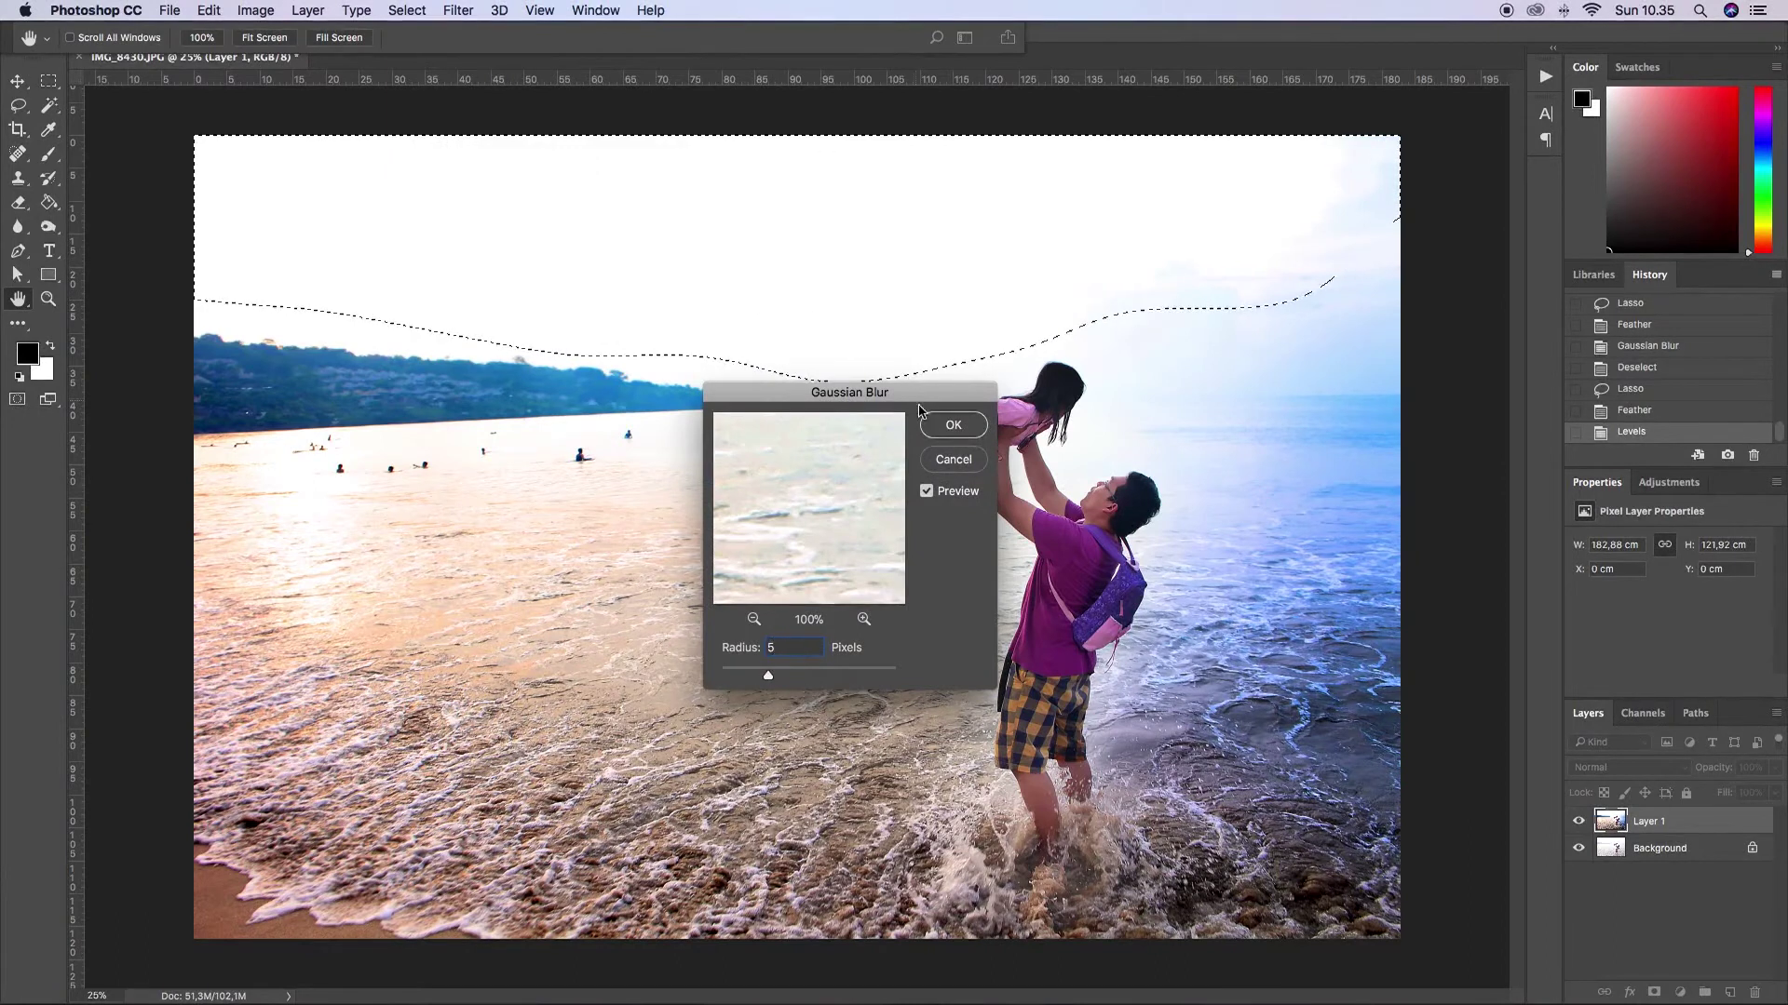
{"action": "left_click", "coordinate": [943, 423]}
{"action": "key", "text": "m"}
{"action": "left_click", "coordinate": [499, 532]}
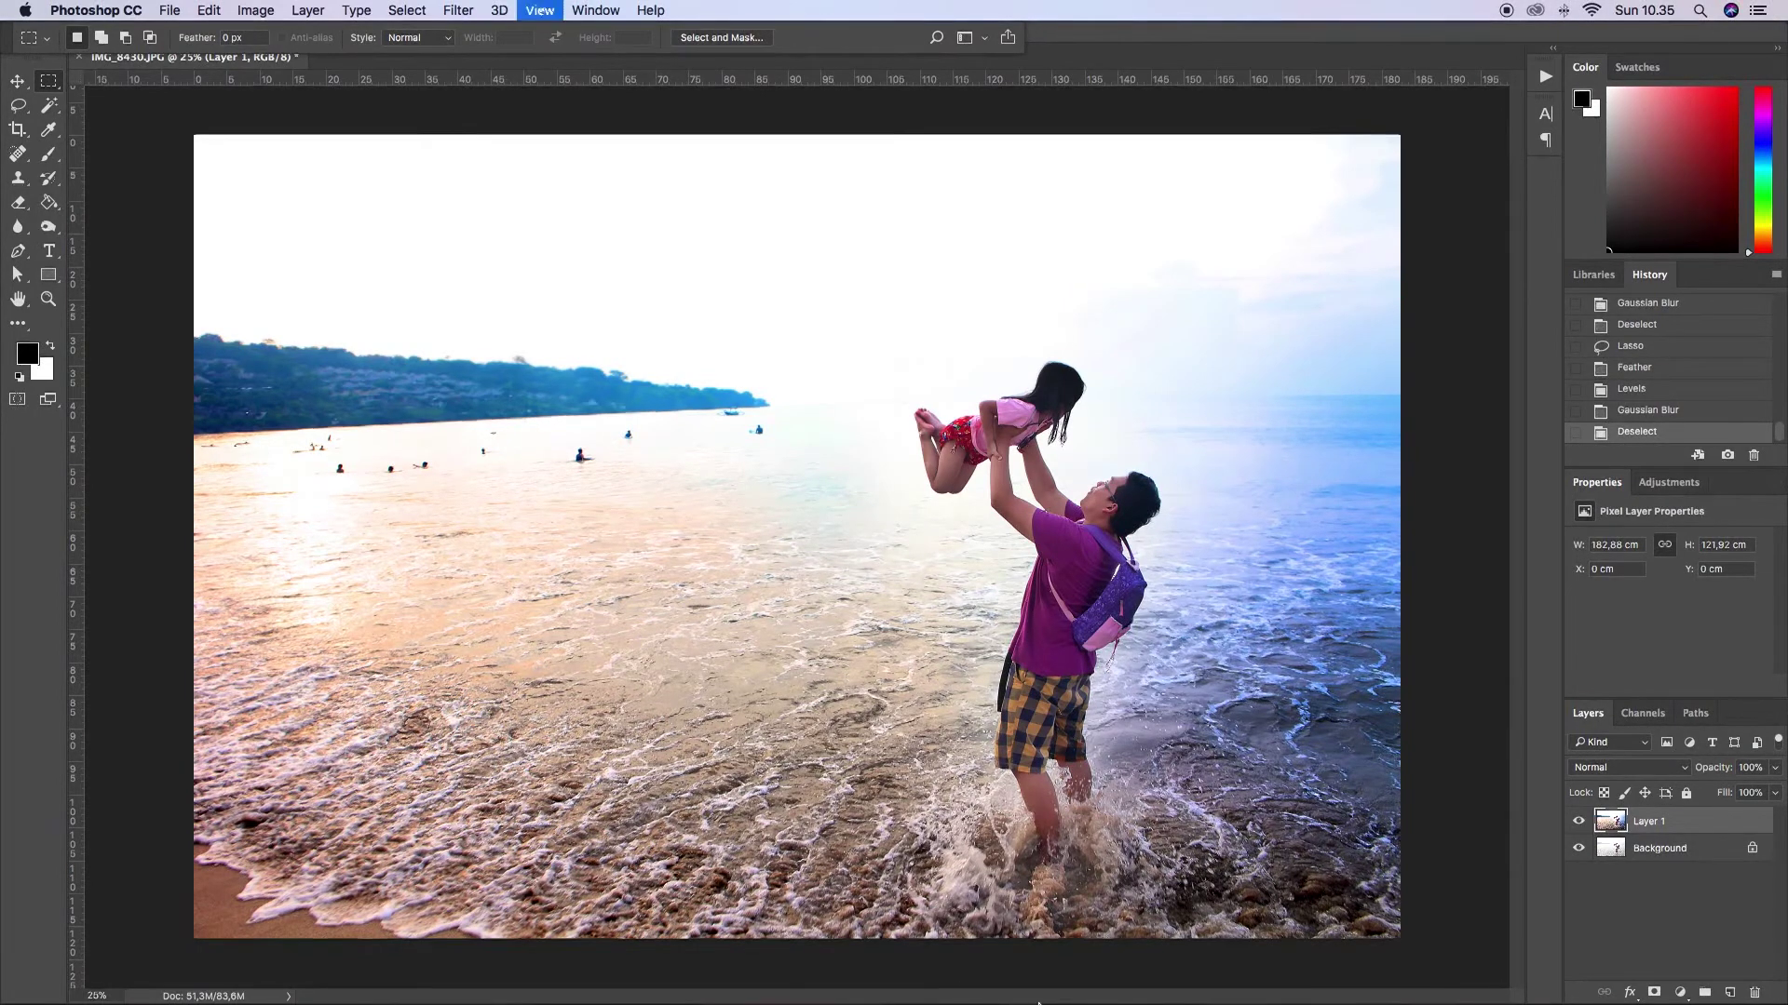
Zoom in on the splashing water, then toggle Layer 1 to compare with the original
{"action": "key", "text": "super+plus"}
{"action": "key", "text": "super+plus"}
{"action": "key", "text": "super+plus"}
{"action": "left_click_drag", "start_coordinate": [1516, 507], "coordinate": [1508, 819]}
{"action": "left_click_drag", "start_coordinate": [754, 994], "coordinate": [999, 989]}
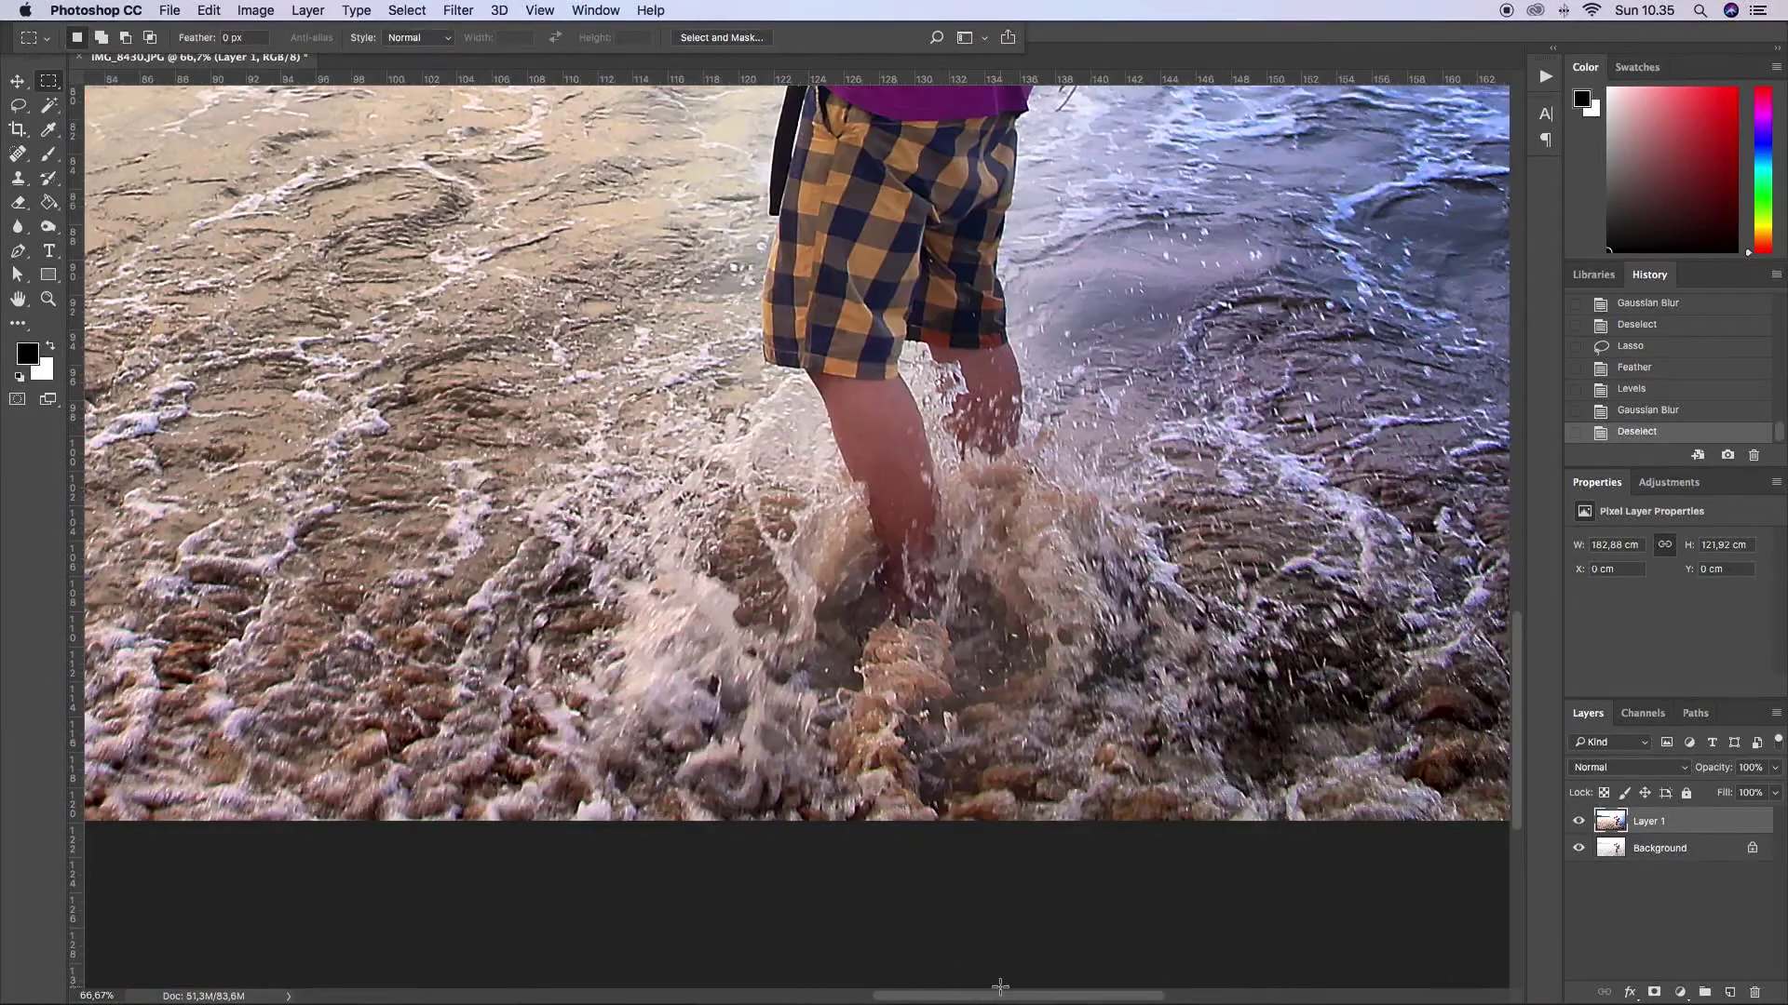
{"action": "key", "text": "super+minus"}
{"action": "key", "text": "super+minus"}
{"action": "key", "text": "super+minus"}
{"action": "left_click", "coordinate": [1578, 822]}
{"action": "left_click", "coordinate": [1578, 821]}
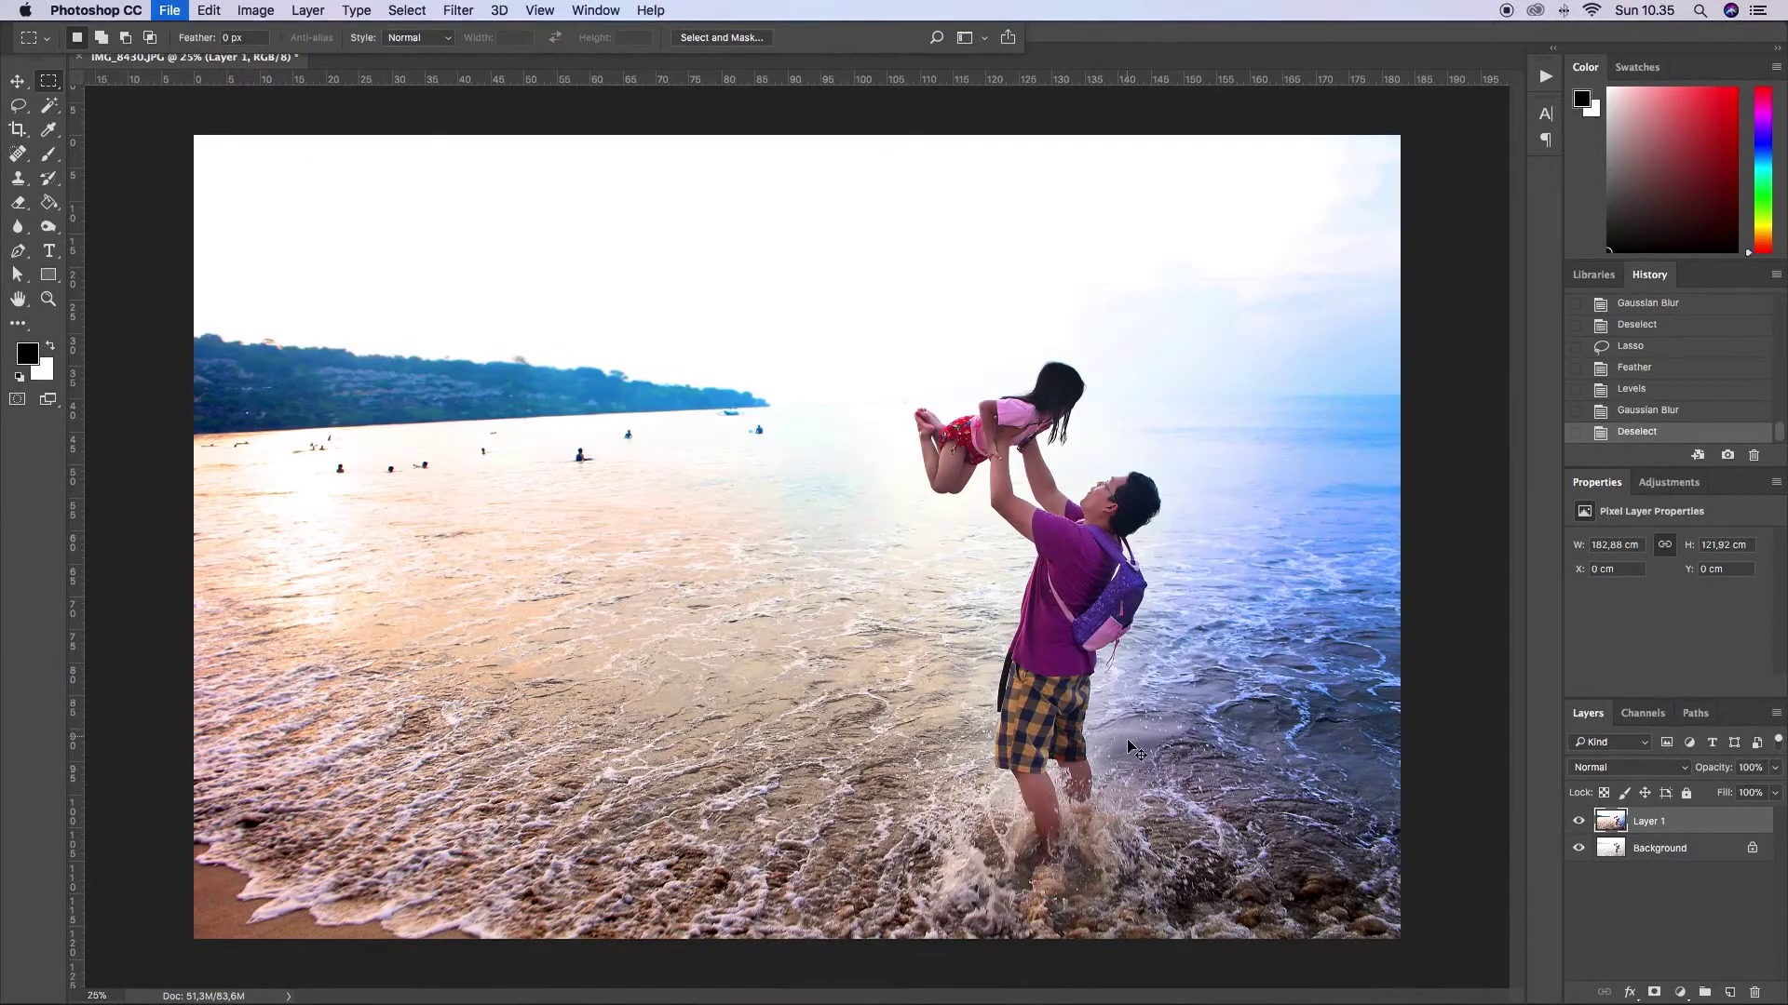
Save the photo to the Desktop in Photoshop format as 'kakak papam bali.psd'
{"action": "key", "text": "shift+super+s"}
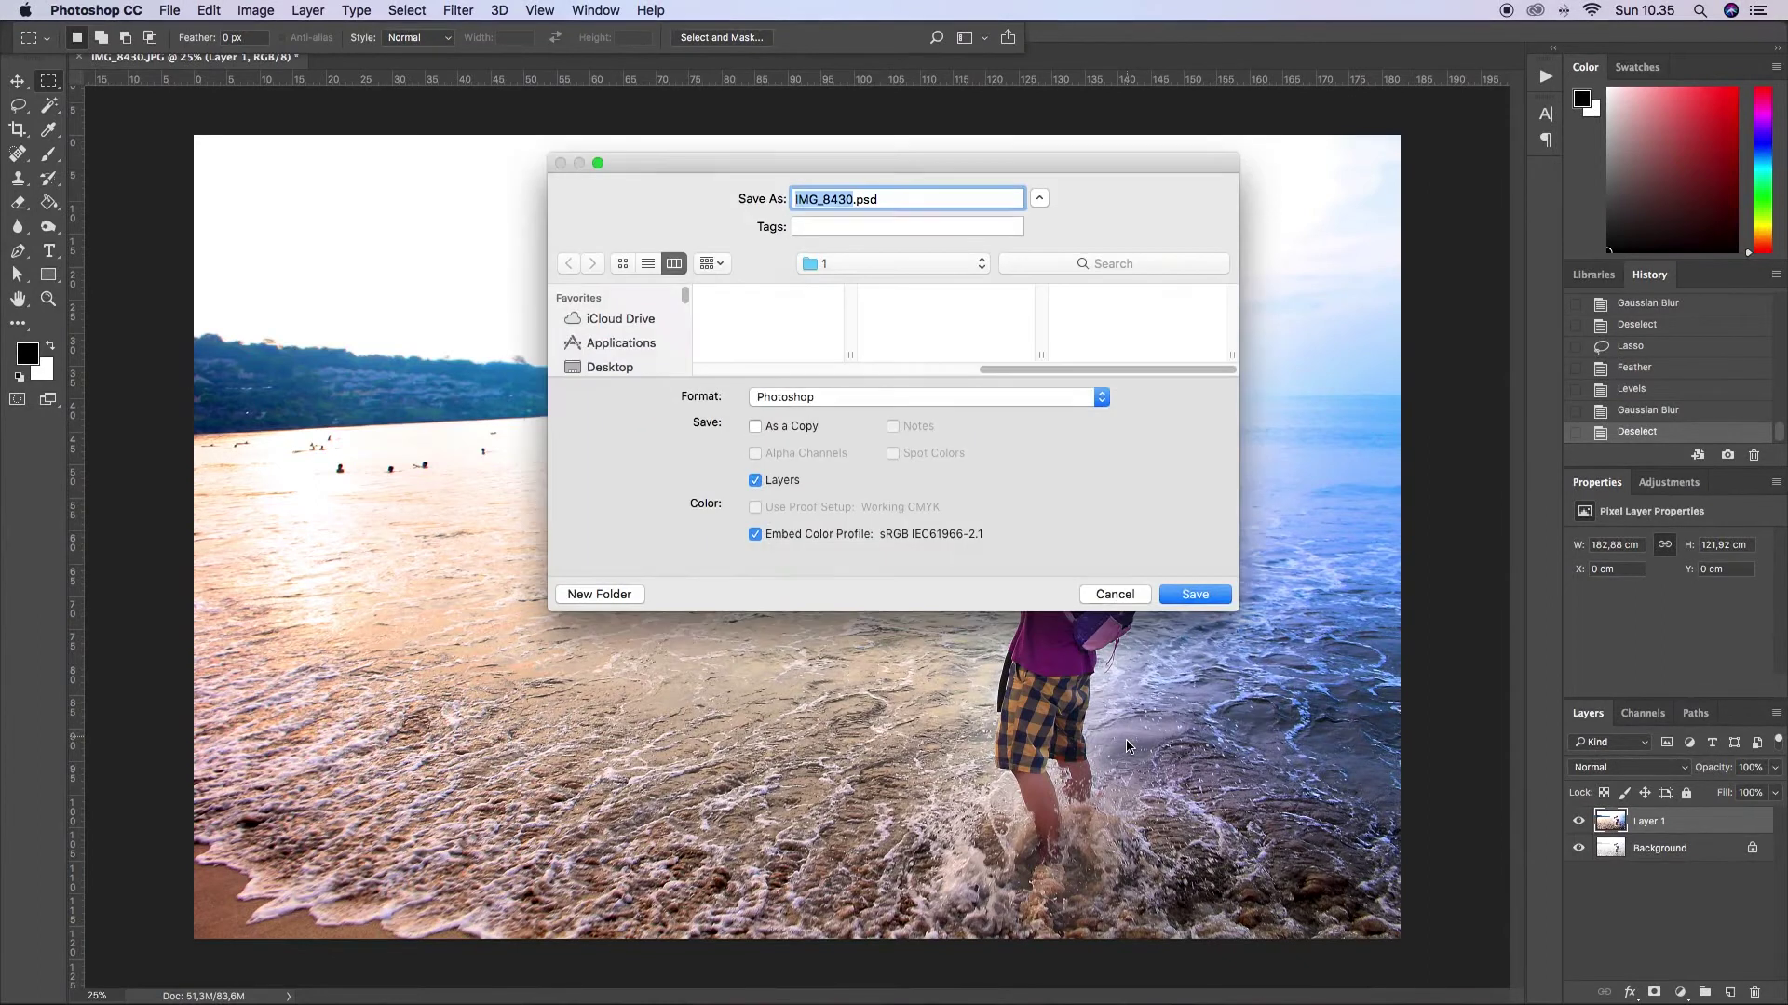
{"action": "left_click", "coordinate": [615, 368]}
{"action": "left_click", "coordinate": [827, 398]}
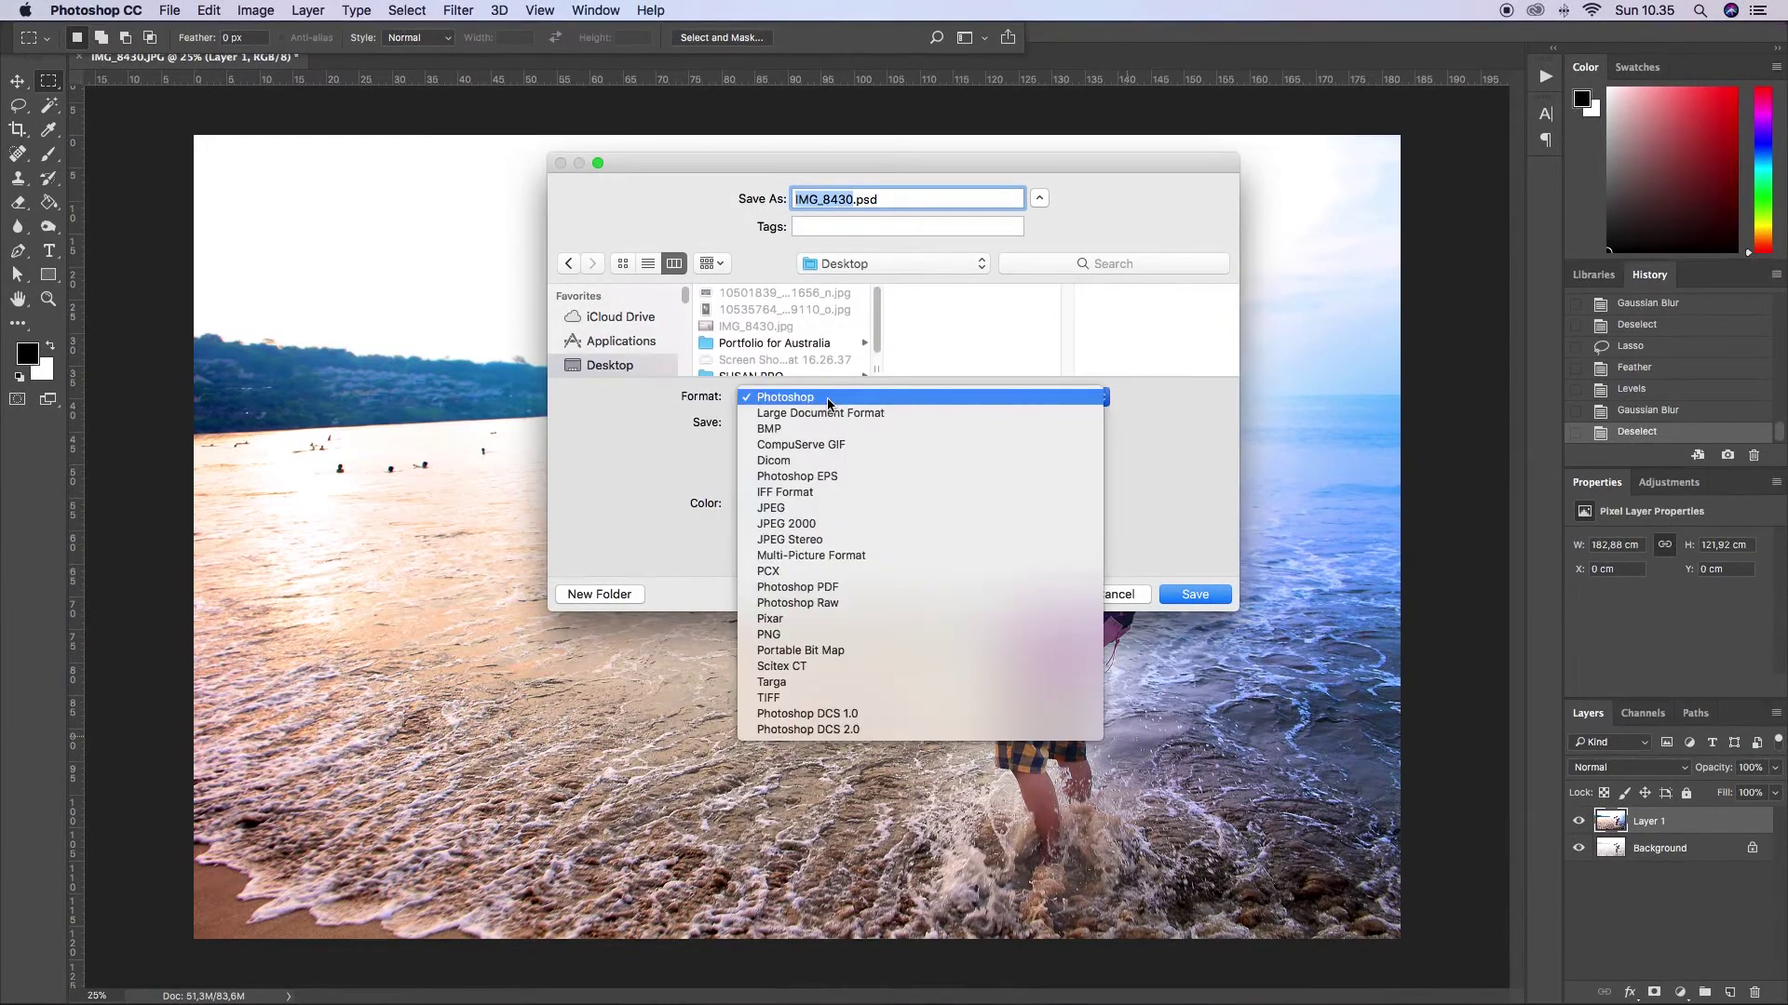
{"action": "left_click", "coordinate": [918, 400]}
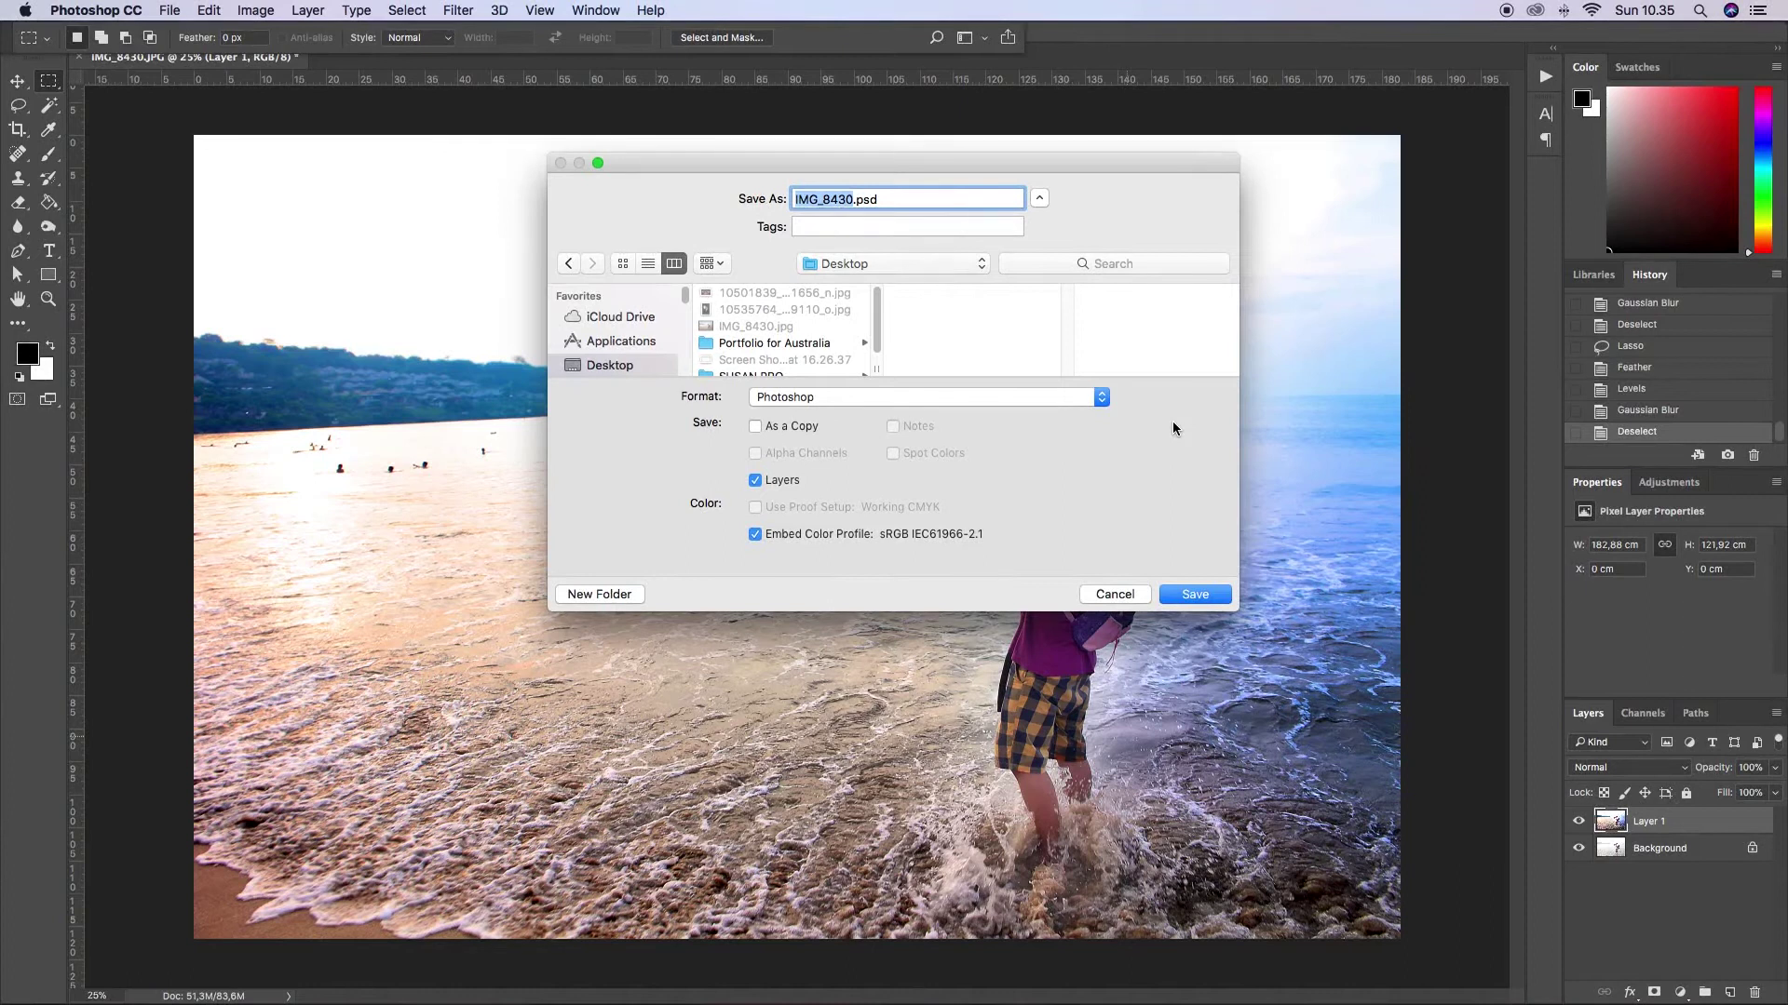
{"action": "type", "text": "kakak "}
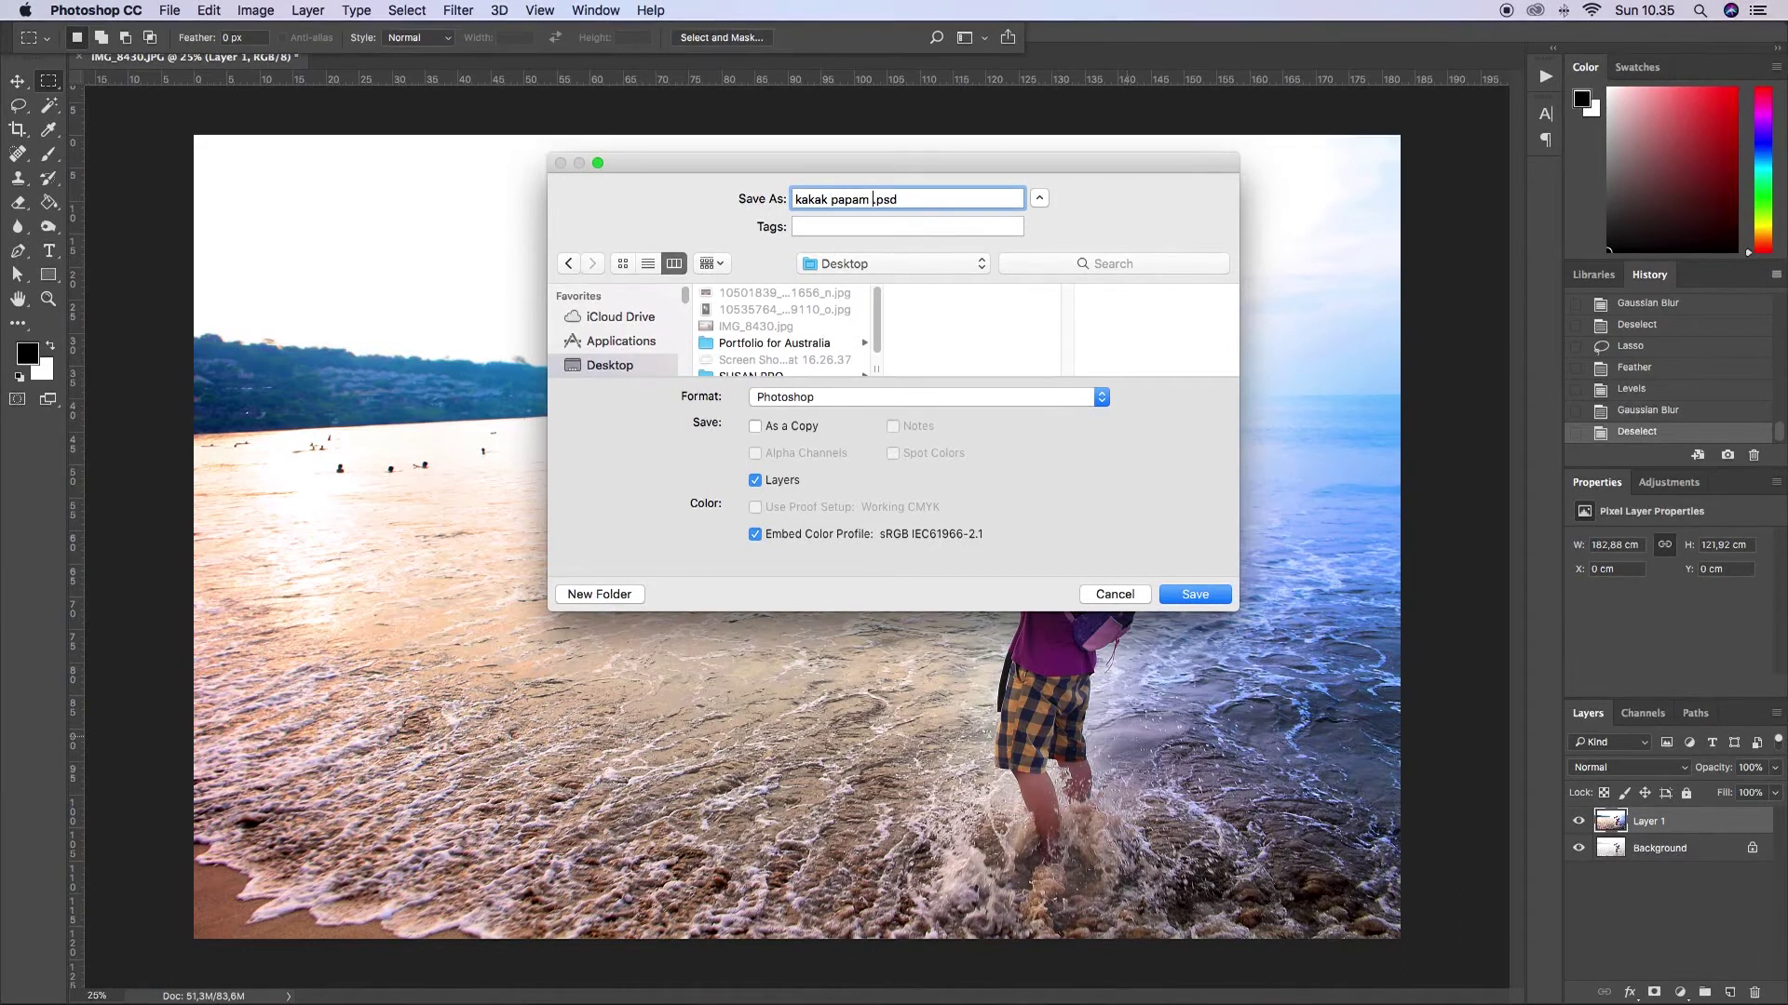
{"action": "type", "text": "papam bali"}
{"action": "left_click", "coordinate": [1185, 600]}
{"action": "left_click", "coordinate": [1122, 442]}
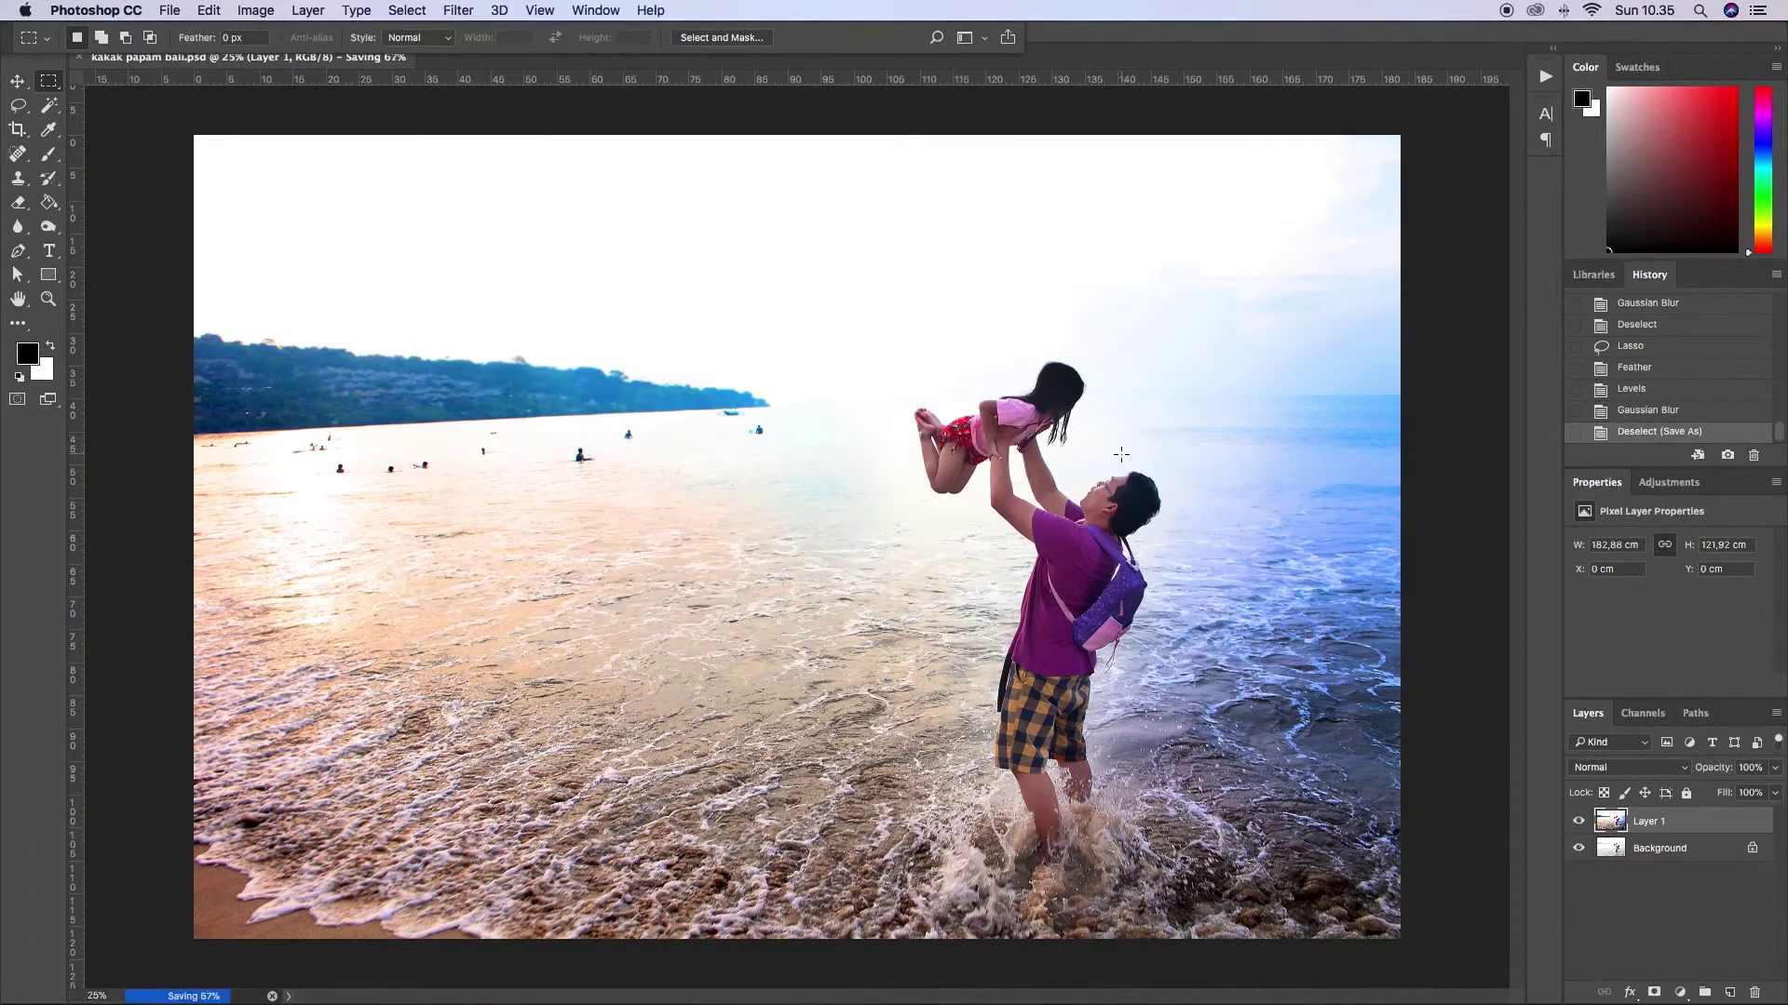
Save a JPEG copy named 'kakak papam bali TOUCHED.jpg' with the default quality options
{"action": "key", "text": "super+shift+s"}
{"action": "left_click", "coordinate": [801, 397]}
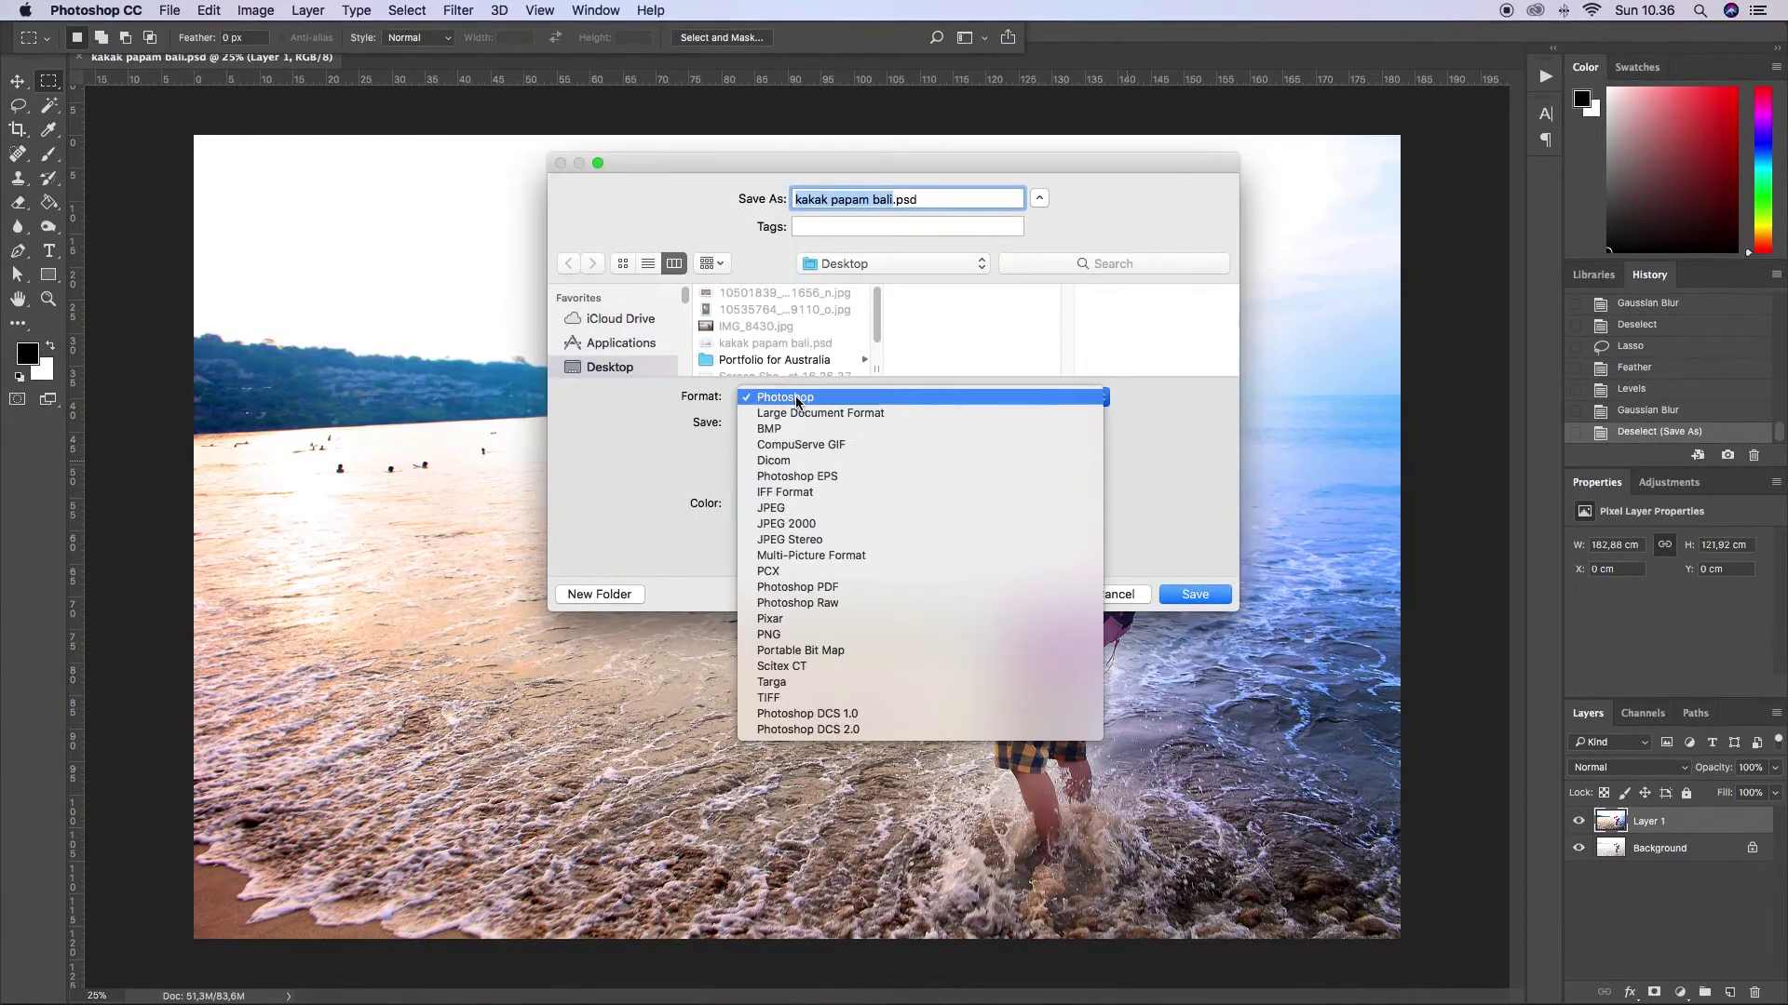
{"action": "left_click", "coordinate": [815, 508]}
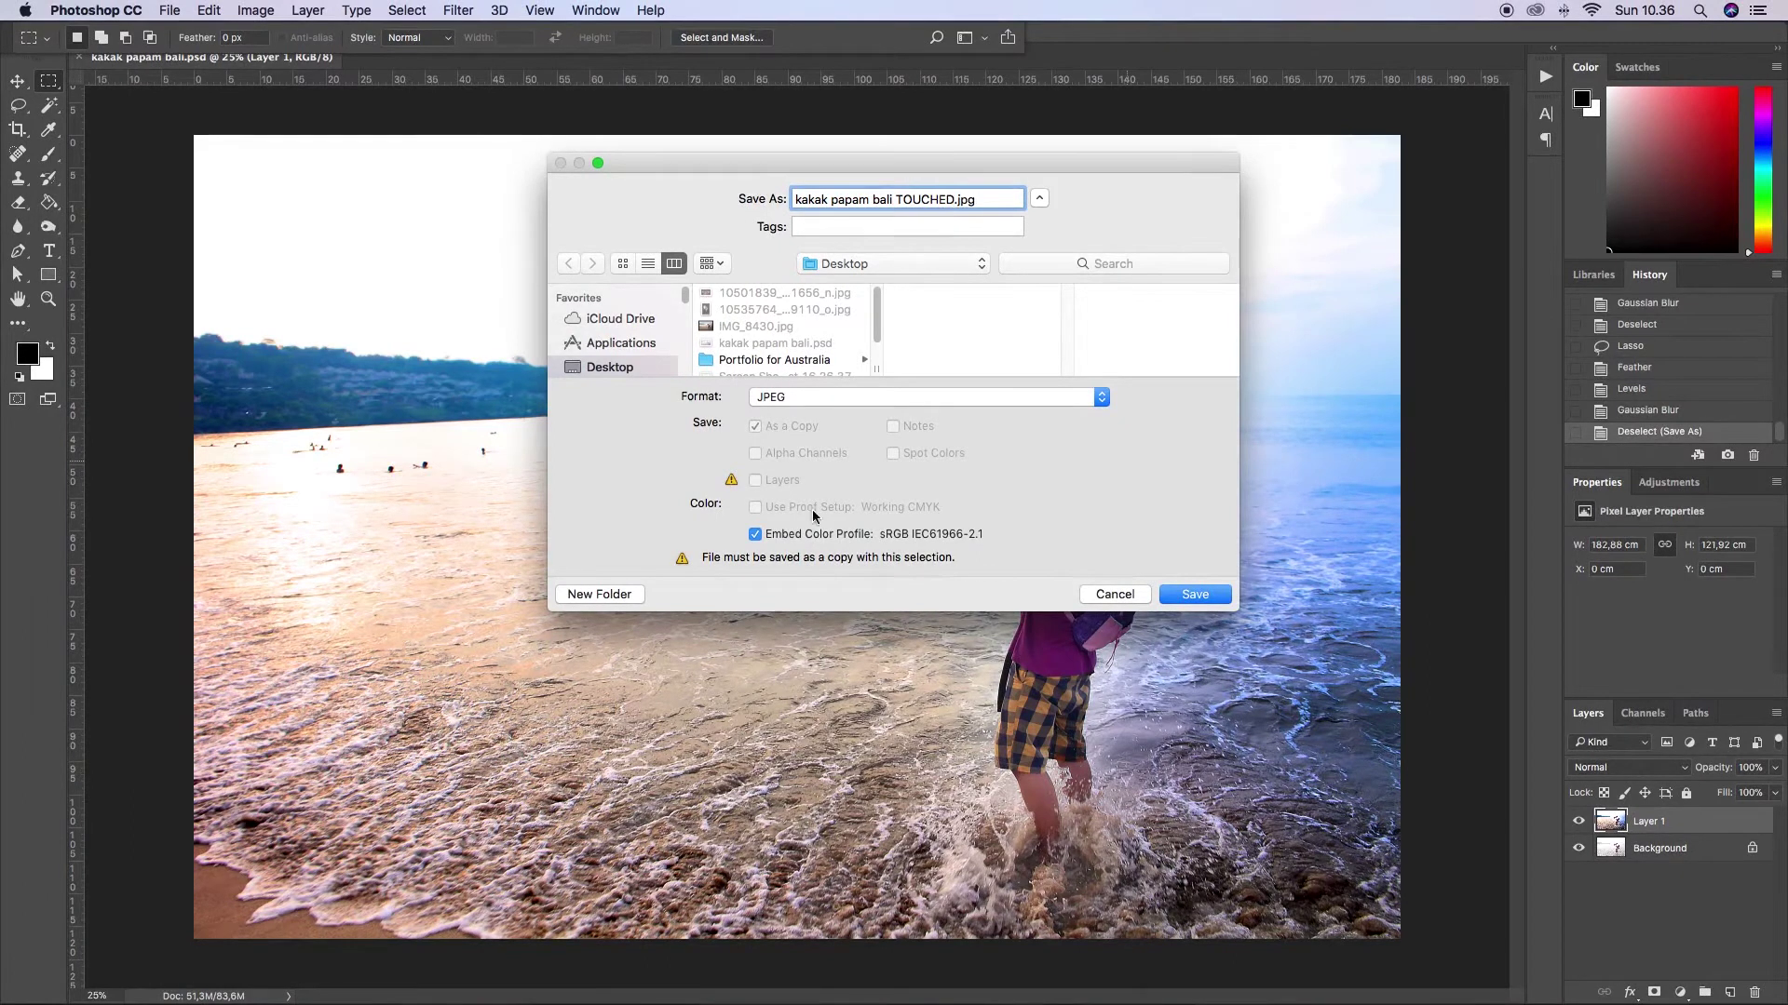
{"action": "left_click", "coordinate": [1185, 600]}
{"action": "left_click", "coordinate": [1013, 376]}
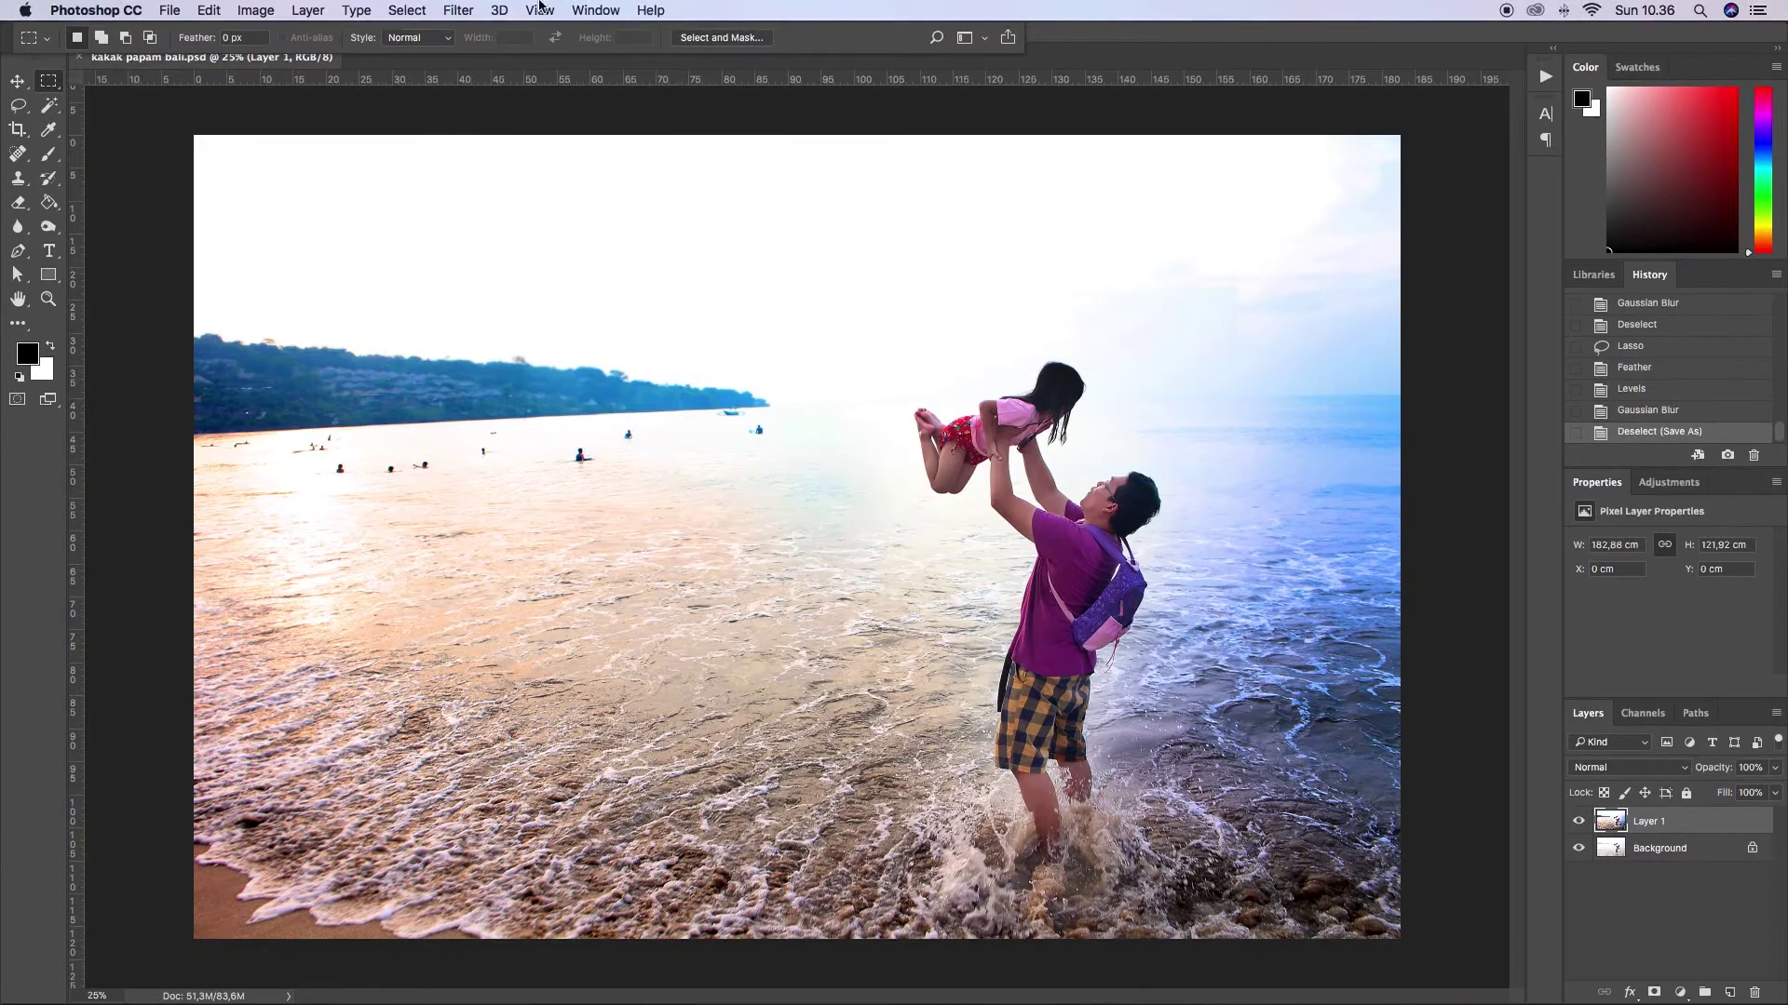
Float the photo in its own window and minimize it
{"action": "left_click", "coordinate": [596, 10]}
{"action": "left_click", "coordinate": [662, 670]}
{"action": "left_click", "coordinate": [47, 39]}
Move the IMG_8430 file on the desktop to the Trash
{"action": "right_click", "coordinate": [1753, 378]}
{"action": "left_click", "coordinate": [1620, 433]}
{"action": "left_click", "coordinate": [890, 613]}
In a new Finder window, browse to BONA > Back Up HDD iMac > foto fotoku > jalan jalan > BALI2017 > 1
{"action": "left_click", "coordinate": [247, 962]}
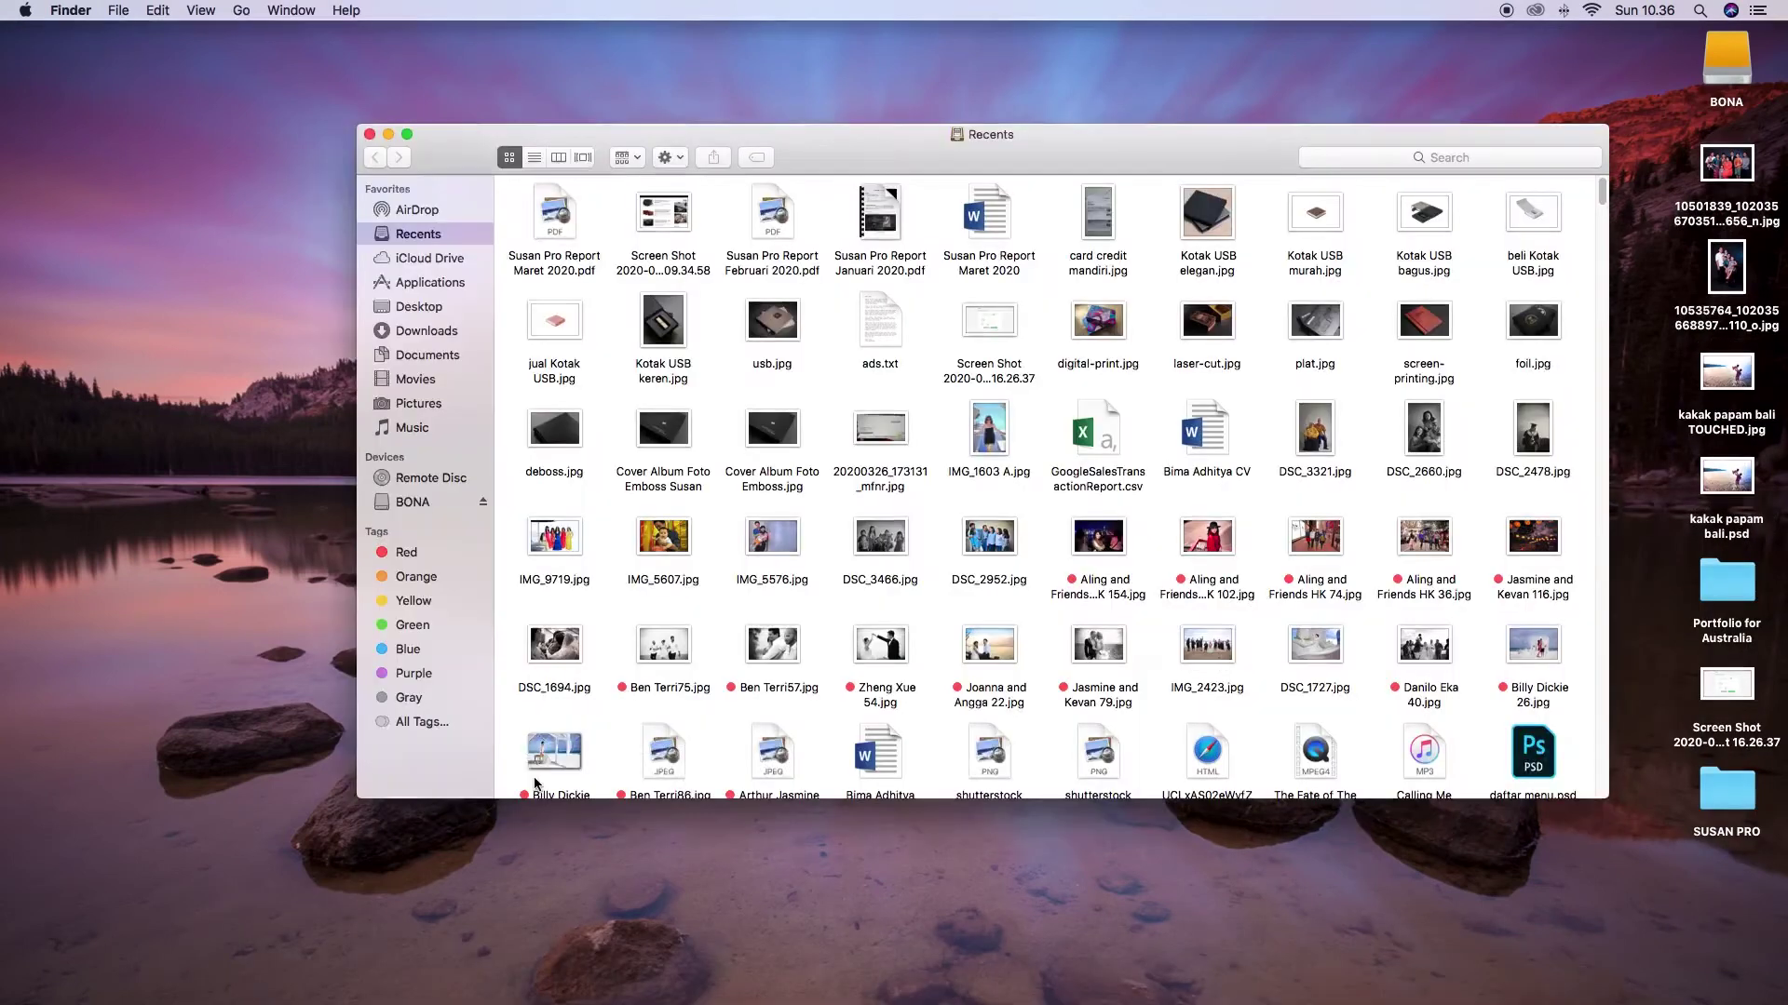
{"action": "left_click", "coordinate": [410, 502]}
{"action": "double_click", "coordinate": [555, 213]}
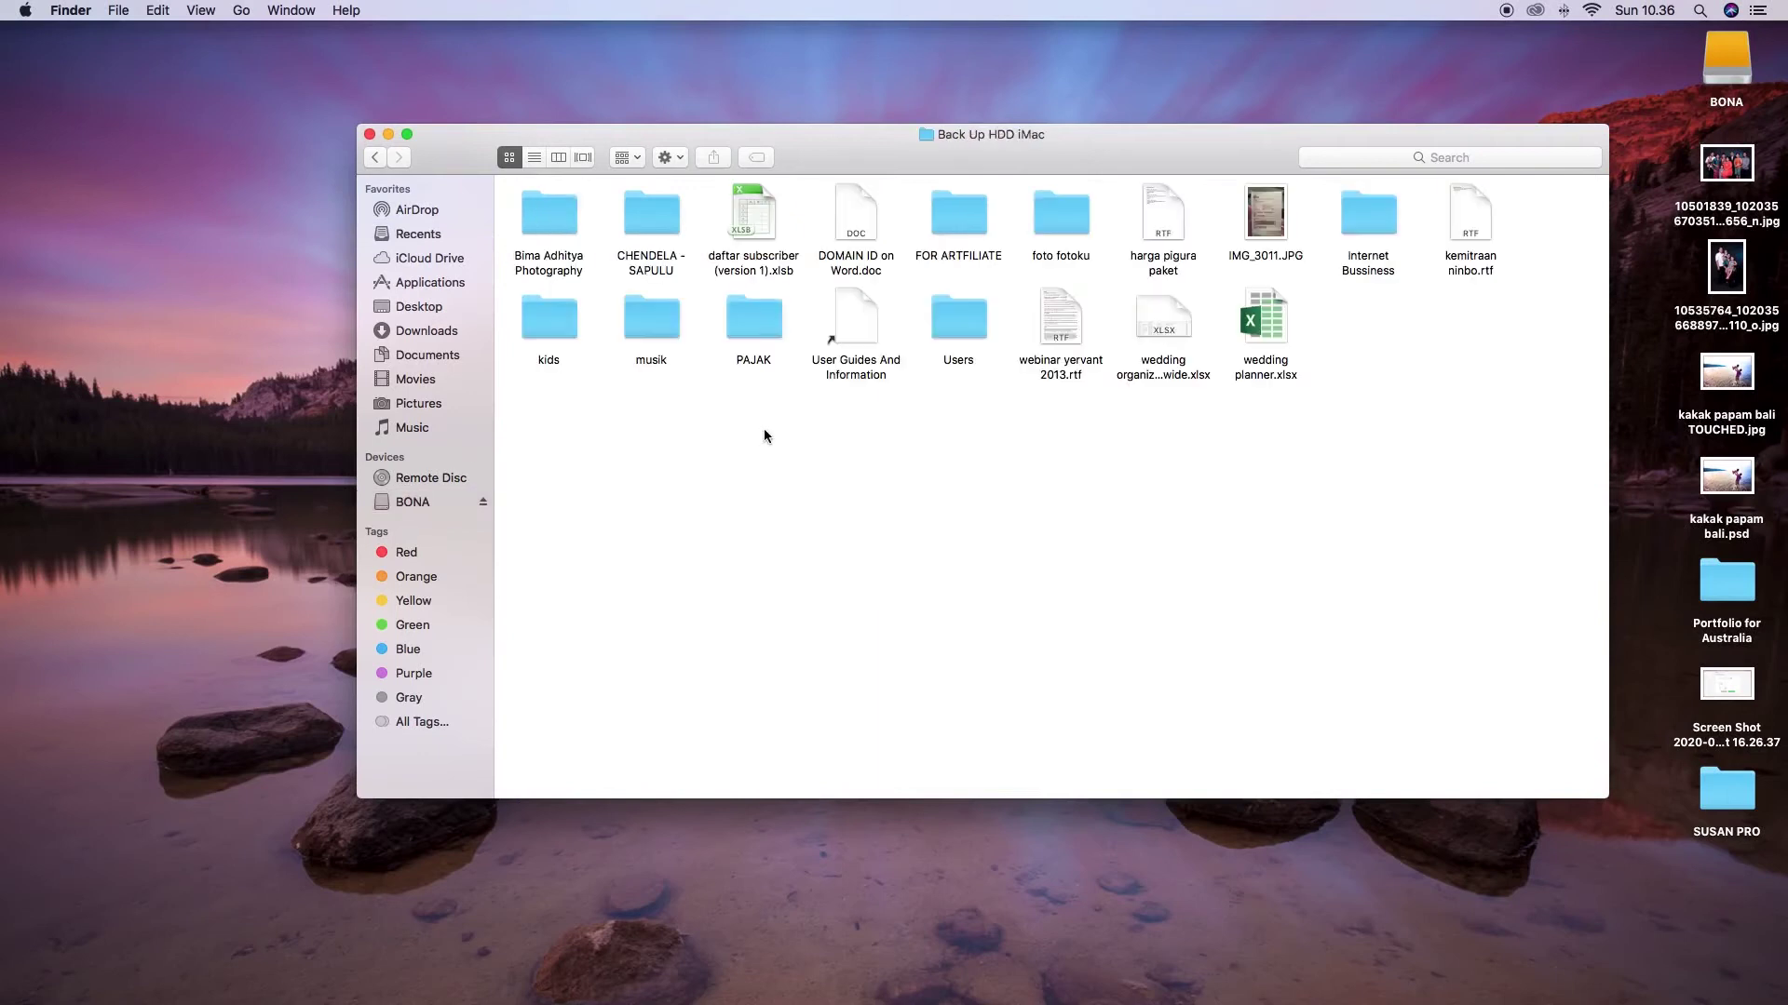
{"action": "left_click", "coordinate": [1070, 256]}
{"action": "key", "text": "super+Down"}
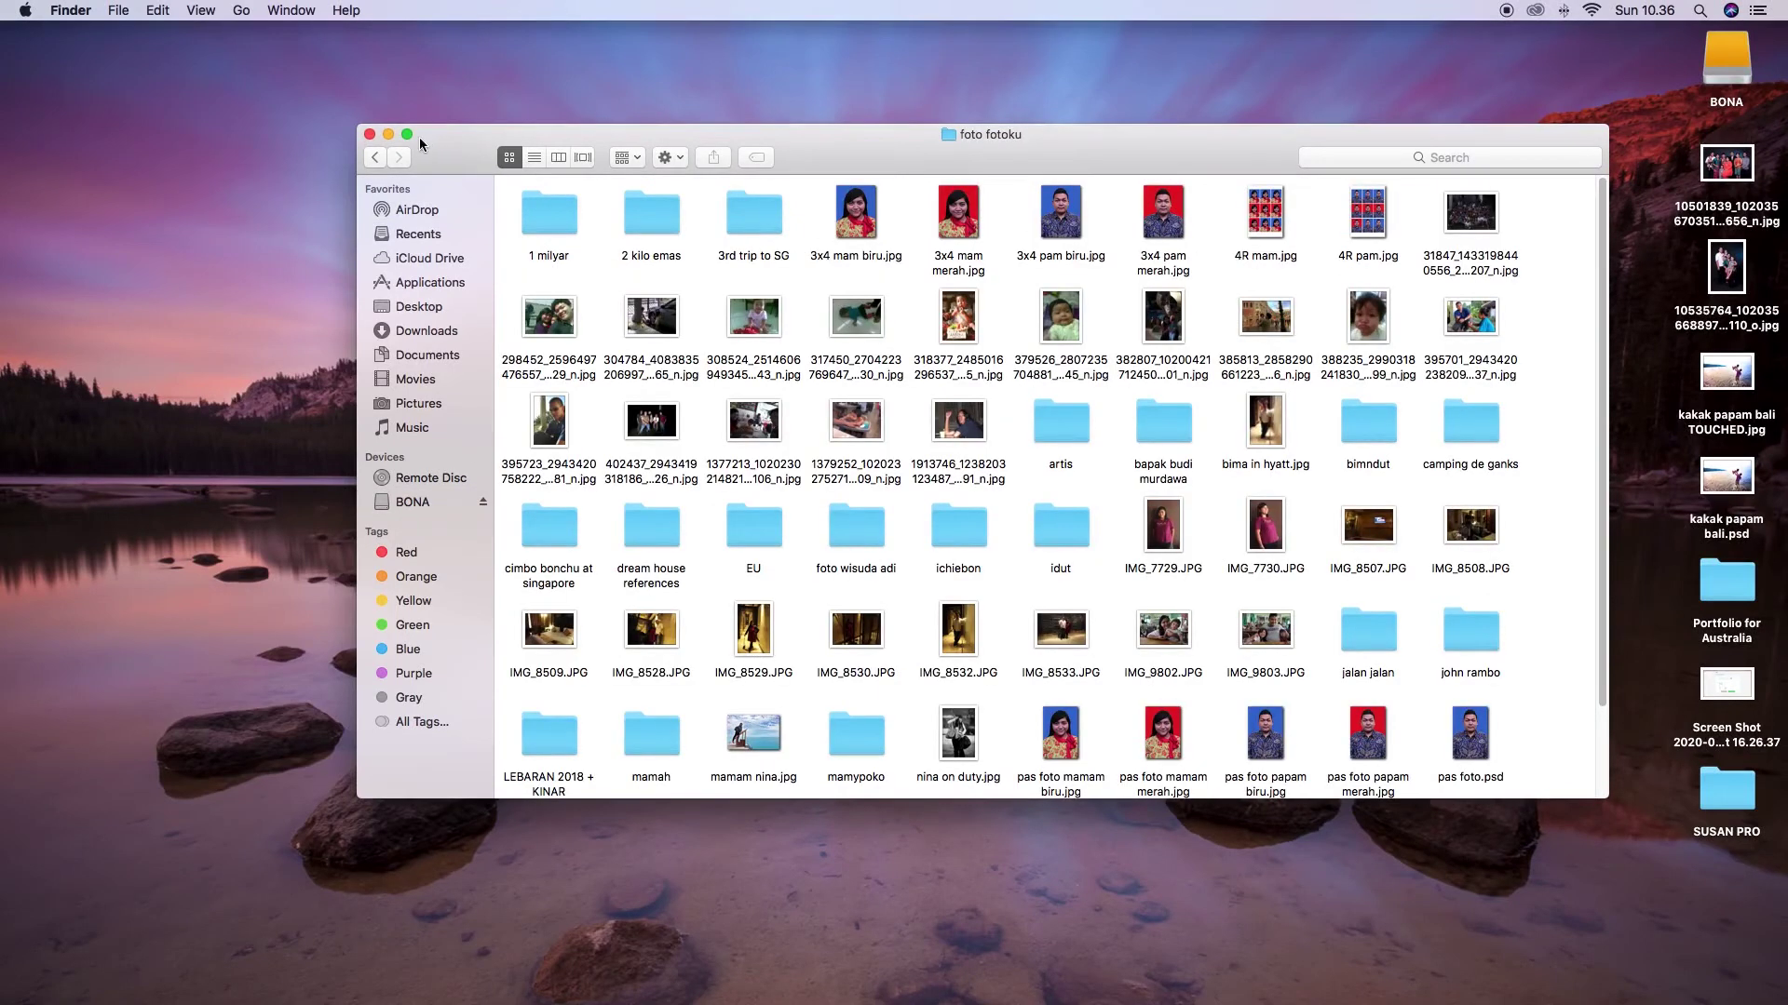
{"action": "left_click", "coordinate": [372, 157]}
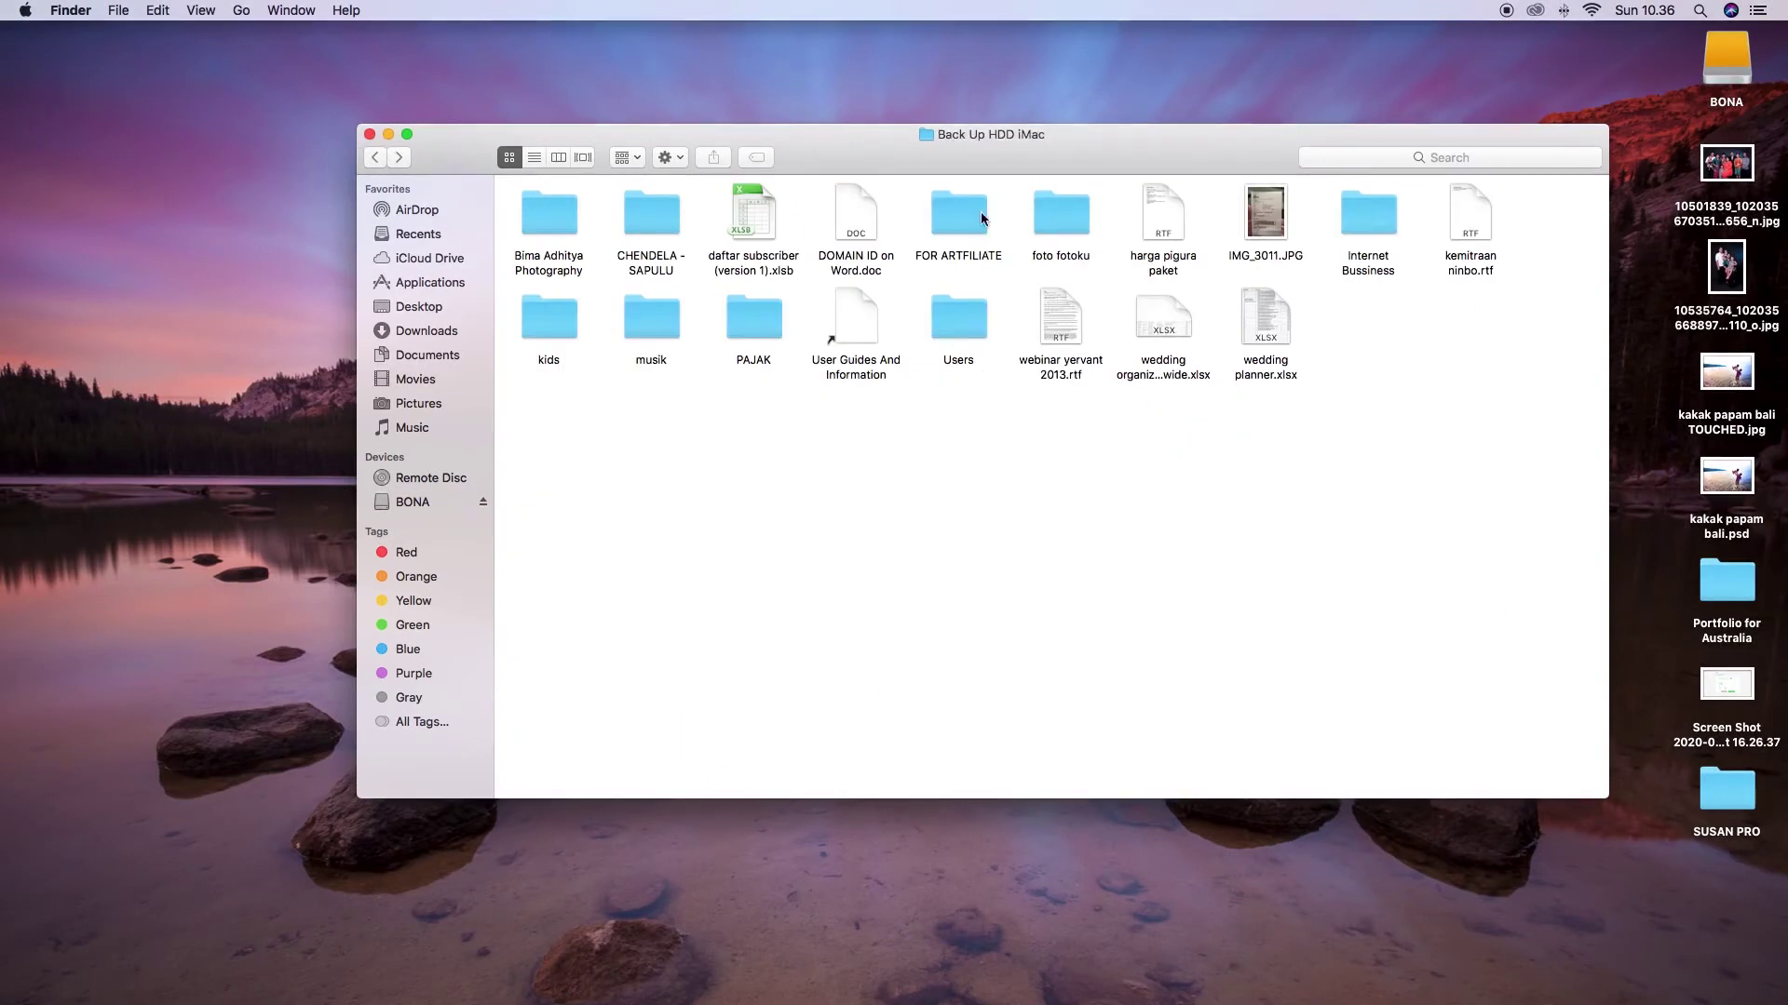
{"action": "double_click", "coordinate": [1069, 225]}
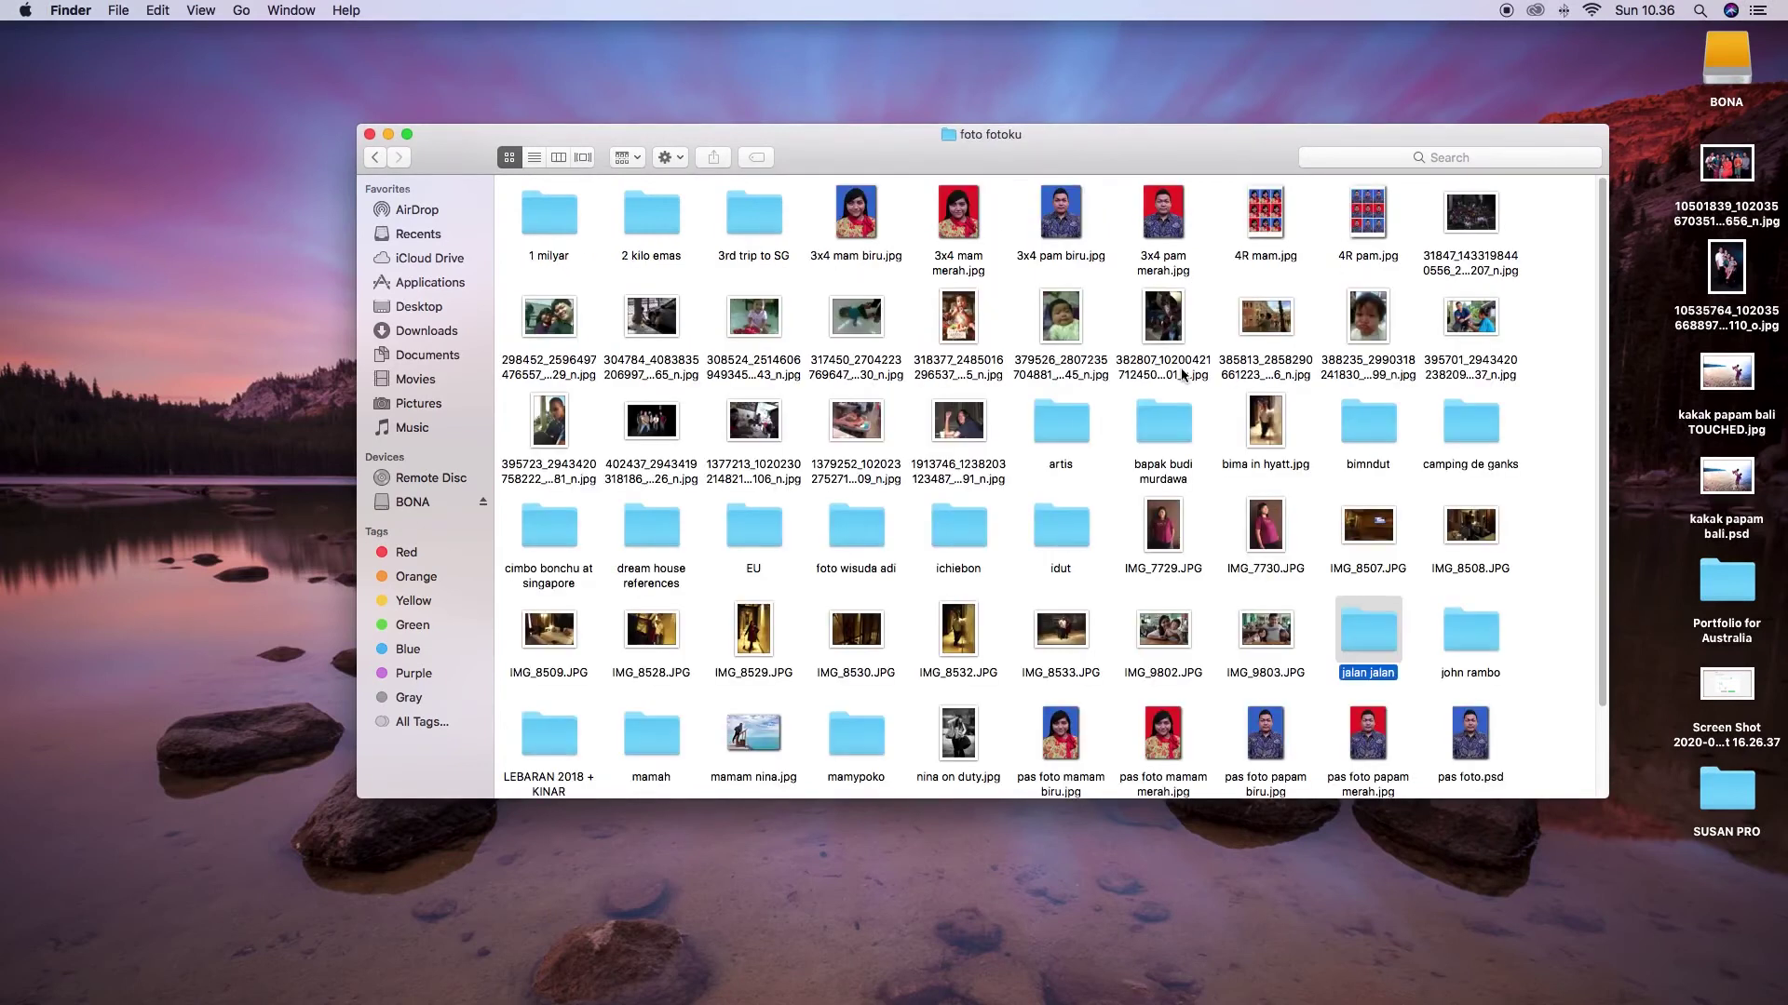
{"action": "double_click", "coordinate": [1379, 614]}
{"action": "double_click", "coordinate": [1002, 220]}
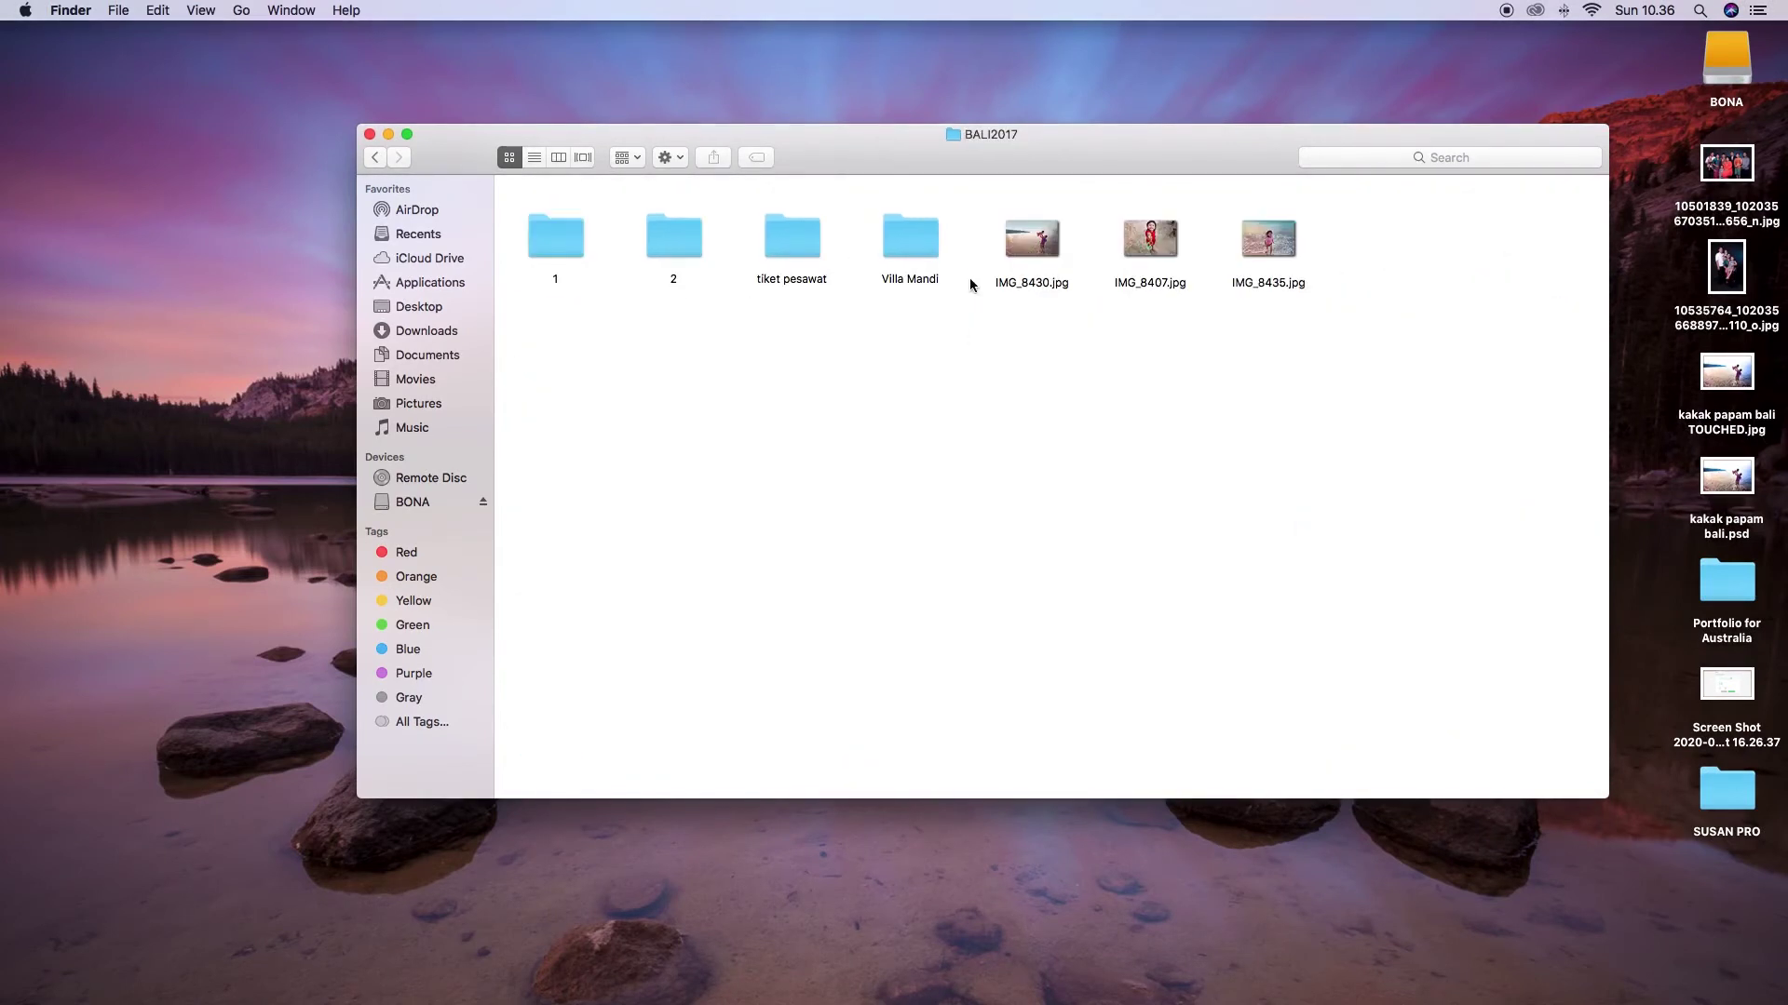
{"action": "double_click", "coordinate": [576, 232]}
Copy the original IMG_8430.JPG to the Desktop and open it in Preview
{"action": "left_click", "coordinate": [570, 605]}
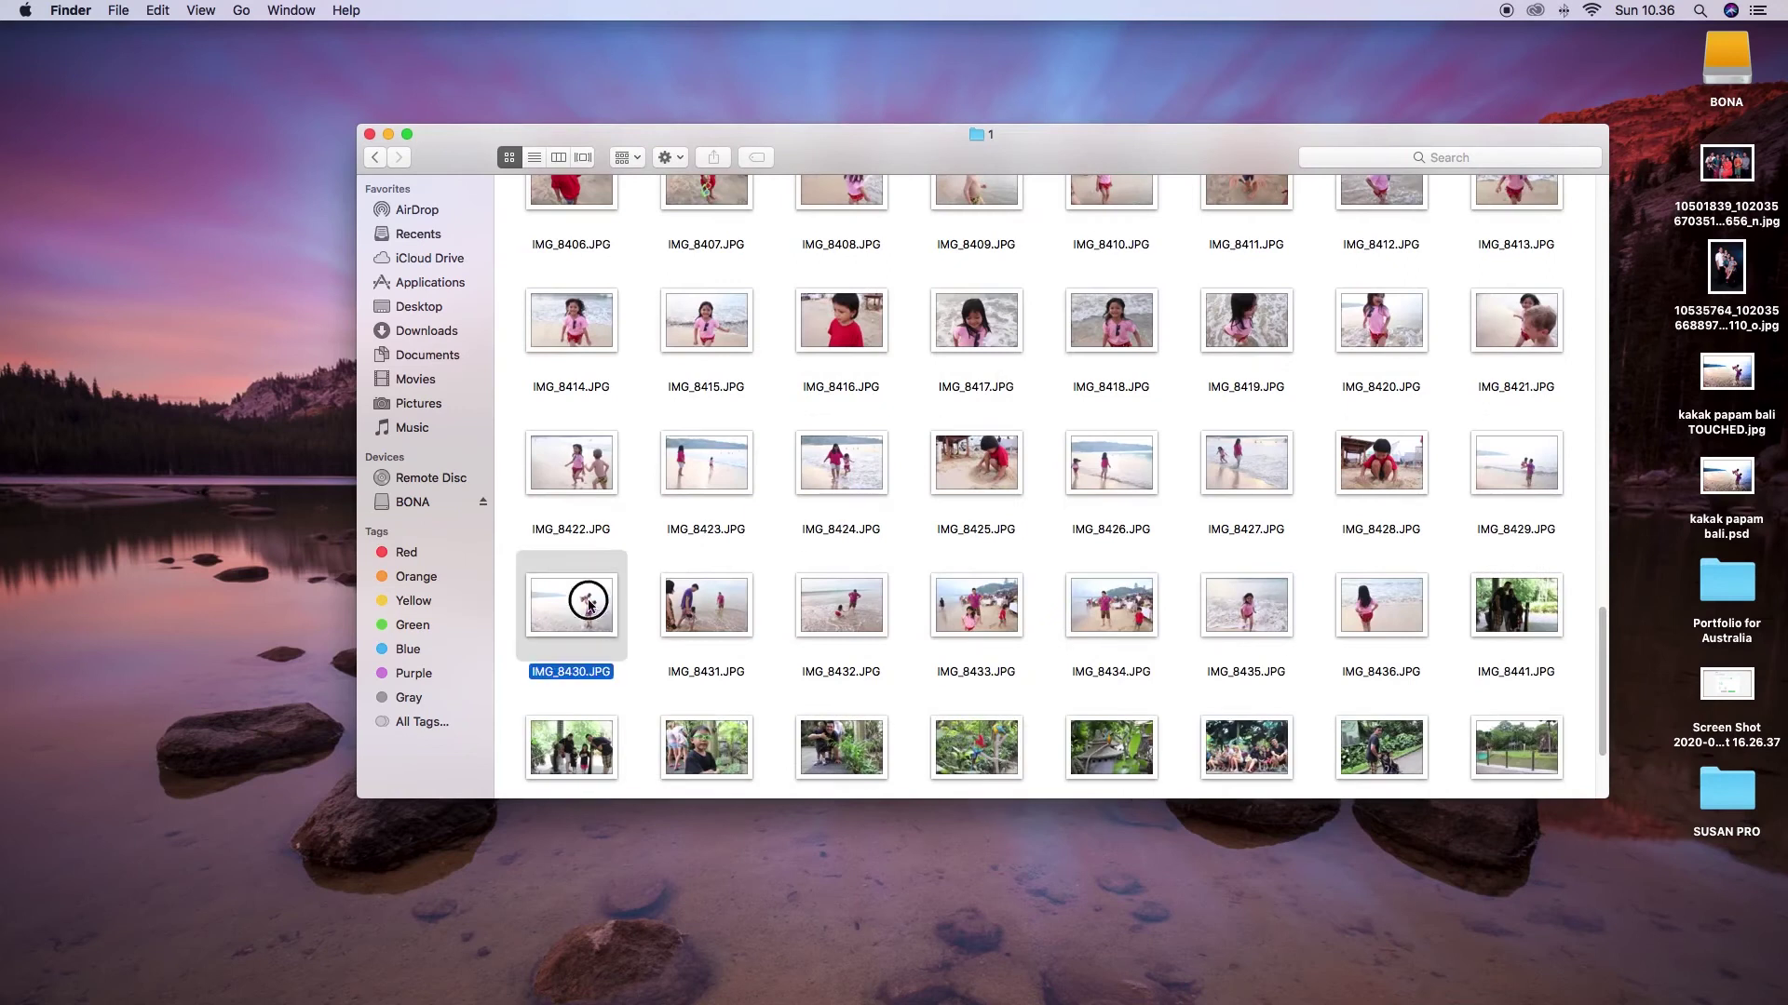
{"action": "key", "text": "cmd+c"}
{"action": "left_click", "coordinate": [460, 313]}
{"action": "key", "text": "super+v"}
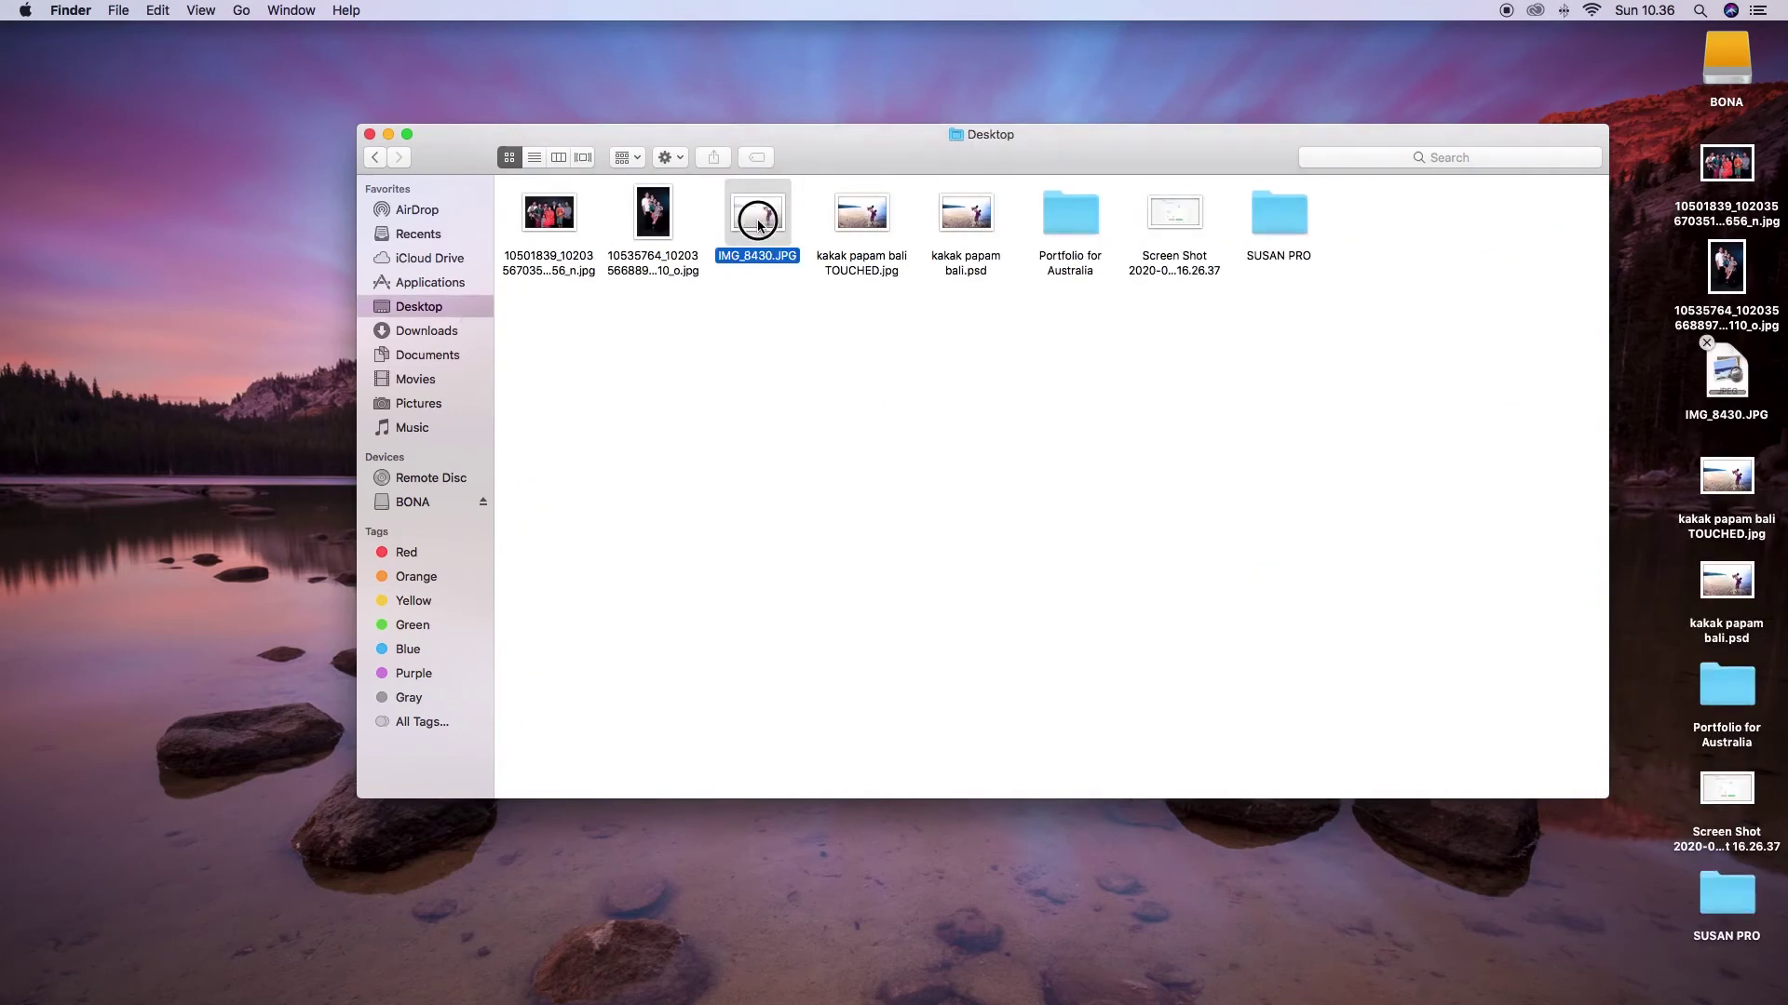
{"action": "double_click", "coordinate": [757, 220]}
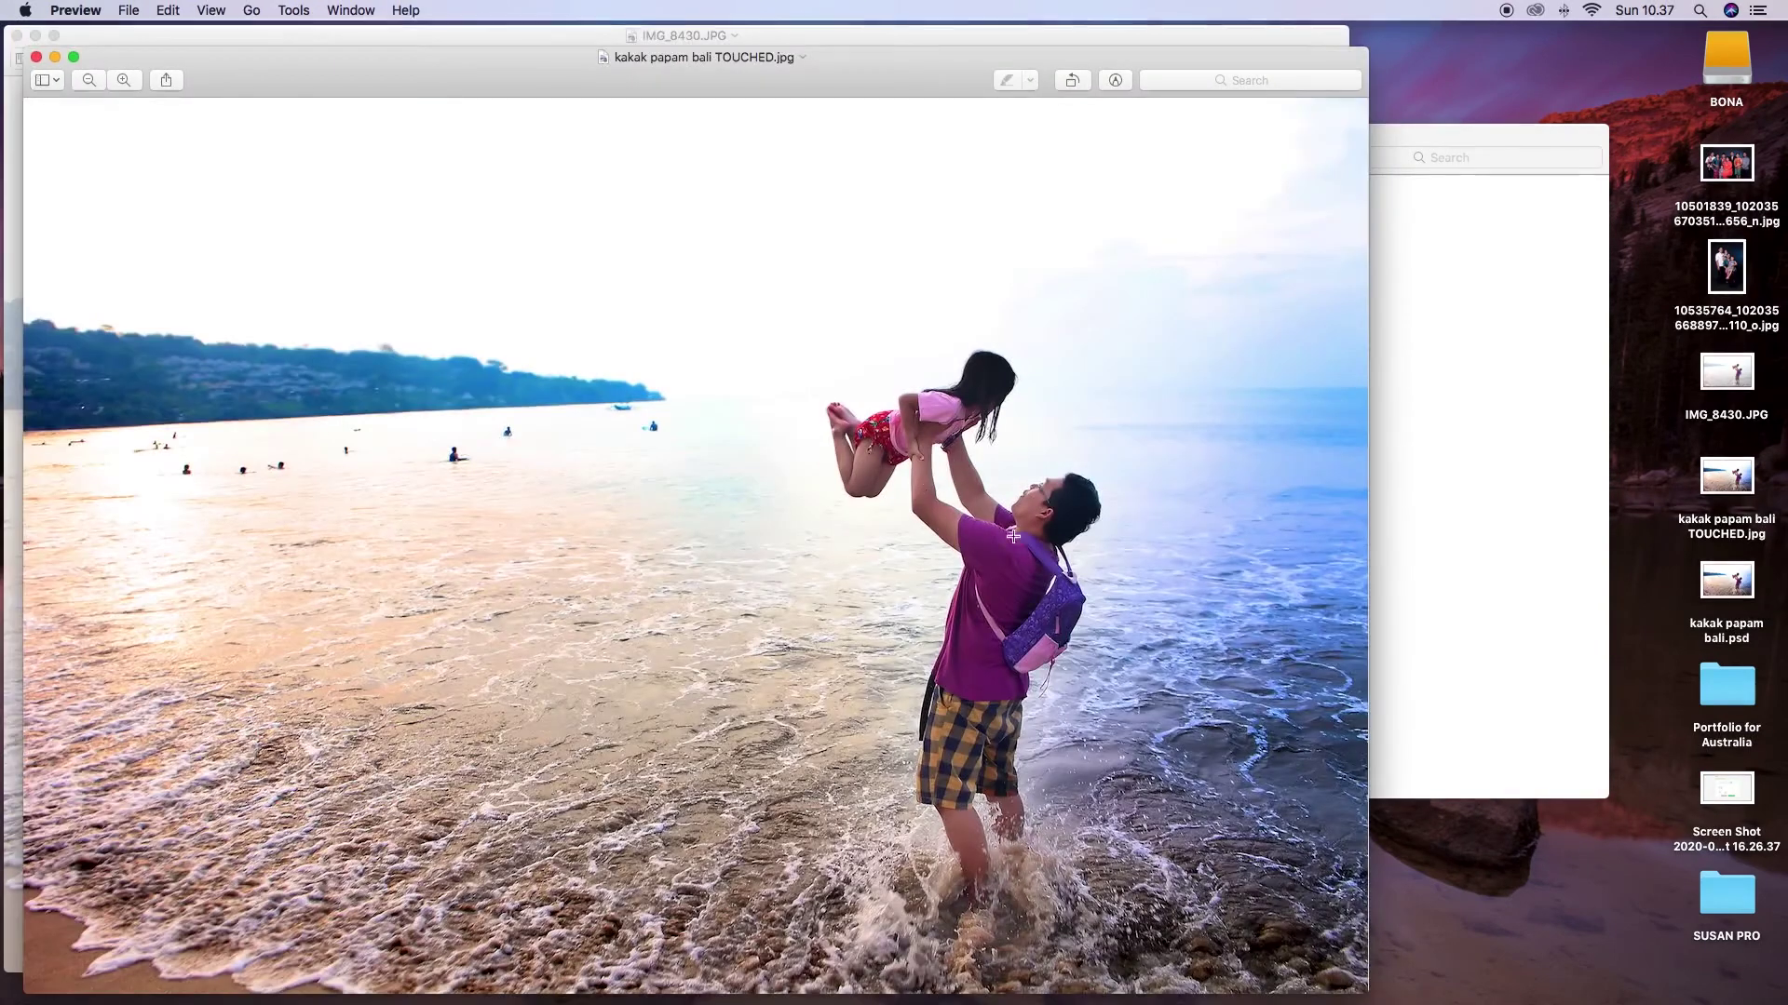
Zoom out and shrink the retouched photo's window, move it right, and close Finder
{"action": "key", "text": "super+minus"}
{"action": "left_click_drag", "start_coordinate": [1366, 993], "coordinate": [761, 593]}
{"action": "left_click_drag", "start_coordinate": [276, 55], "coordinate": [1293, 175]}
{"action": "key", "text": "super+Tab"}
{"action": "left_click", "coordinate": [366, 134]}
Shrink the original photo's window and arrange both photos side by side
{"action": "key", "text": "super+minus"}
{"action": "left_click_drag", "start_coordinate": [1345, 973], "coordinate": [771, 579]}
{"action": "left_click_drag", "start_coordinate": [251, 35], "coordinate": [410, 196]}
{"action": "left_click_drag", "start_coordinate": [1194, 184], "coordinate": [1080, 192]}
{"action": "mouse_move", "coordinate": [761, 190]}
{"action": "left_mouse_down"}
{"action": "mouse_move", "coordinate": [641, 182]}
{"action": "mouse_move", "coordinate": [734, 191]}
{"action": "left_mouse_up"}
{"action": "left_click_drag", "start_coordinate": [1025, 192], "coordinate": [989, 187]}
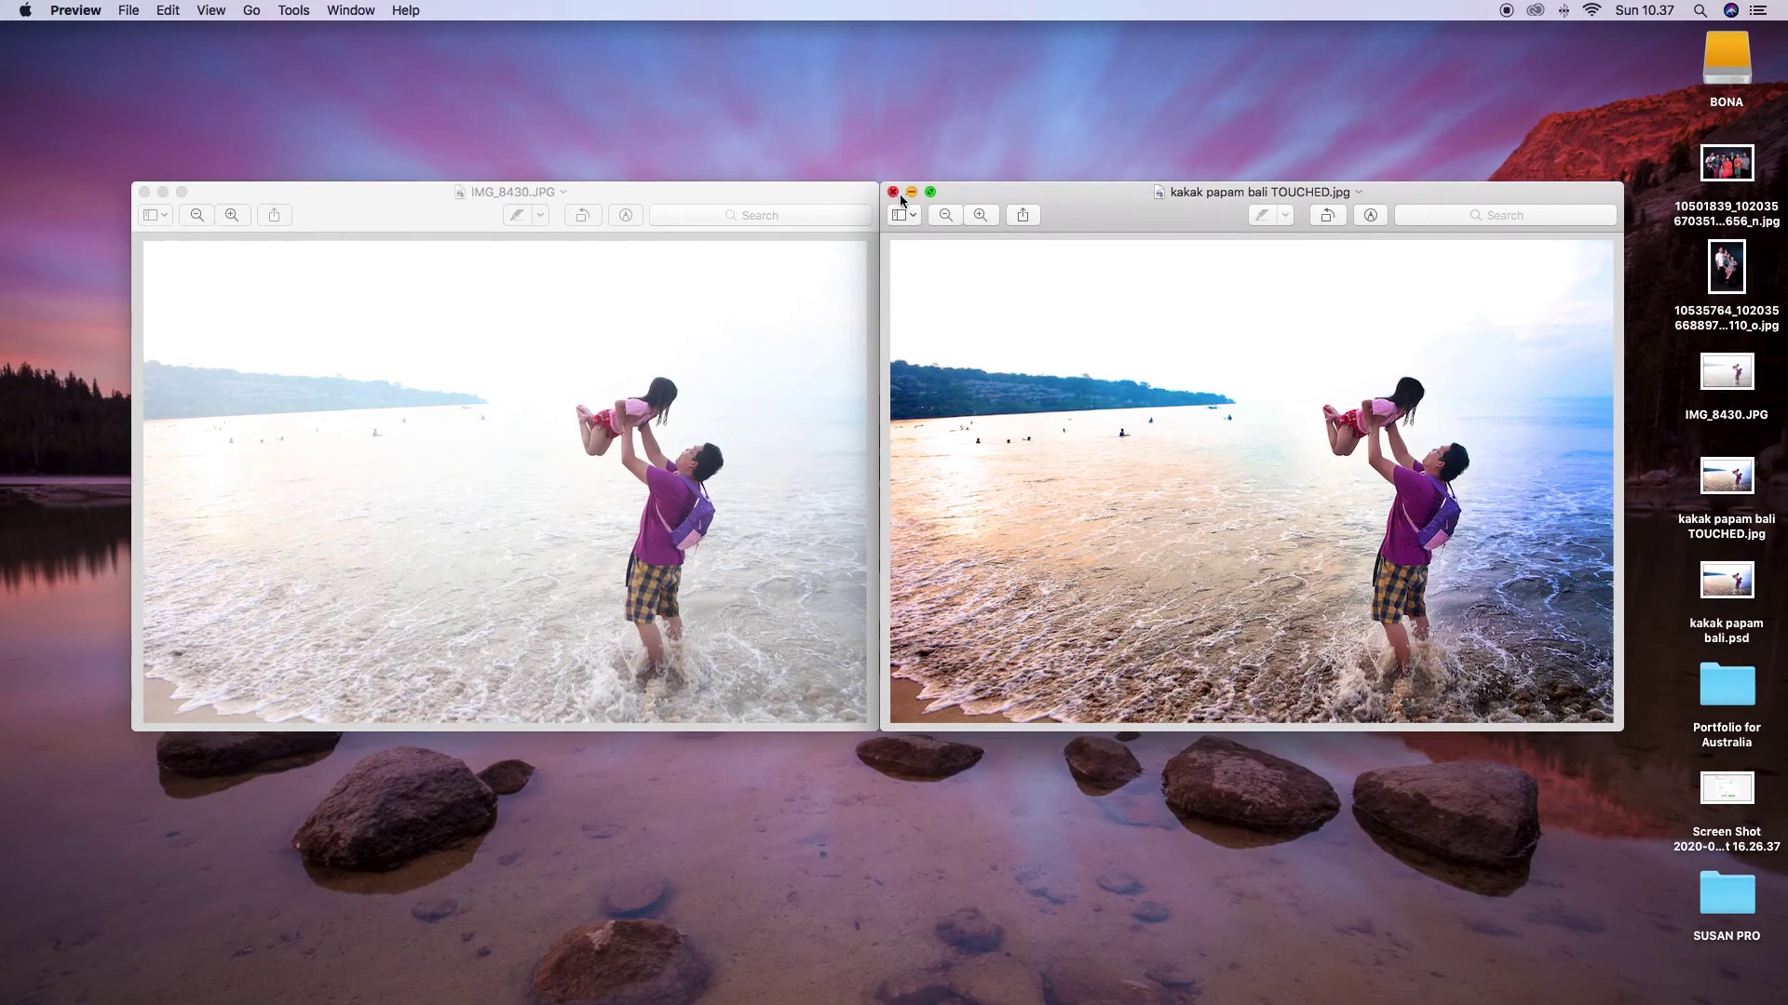
Move the retouched photo over the original and enlarge it to nearly fill the screen
{"action": "left_click_drag", "start_coordinate": [1140, 216], "coordinate": [762, 203]}
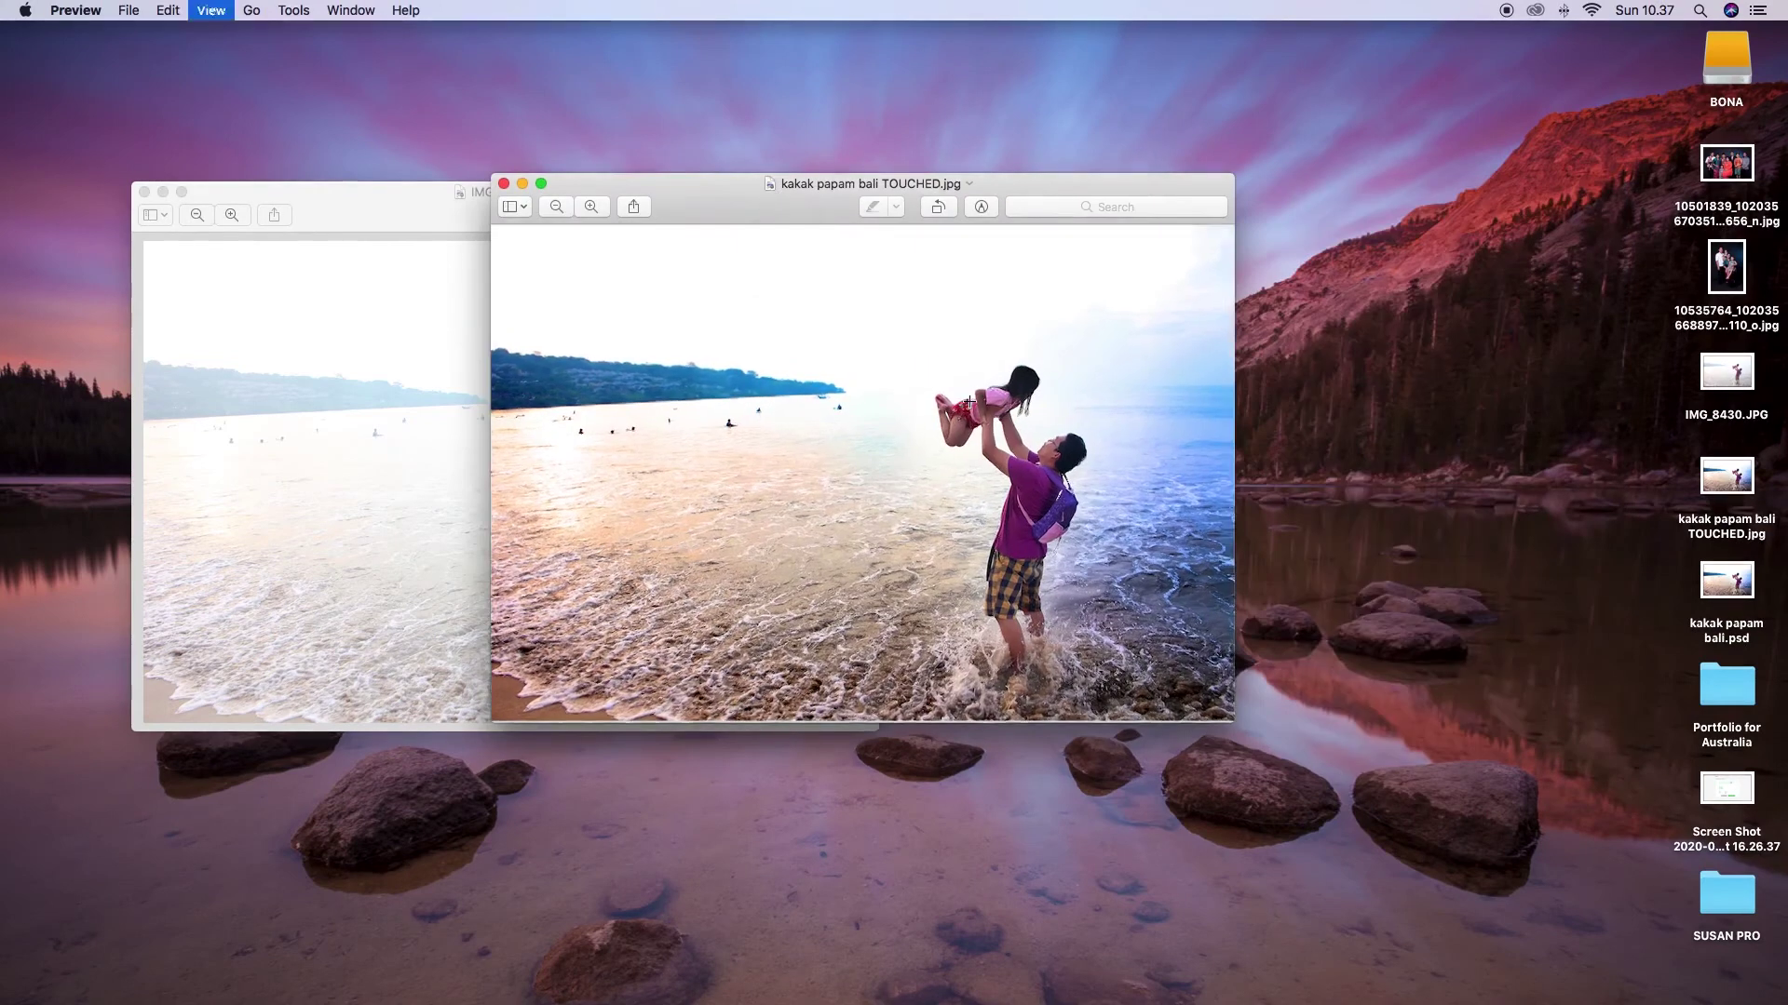
{"action": "double_click", "coordinate": [762, 203]}
{"action": "left_click_drag", "start_coordinate": [983, 212], "coordinate": [819, 139]}
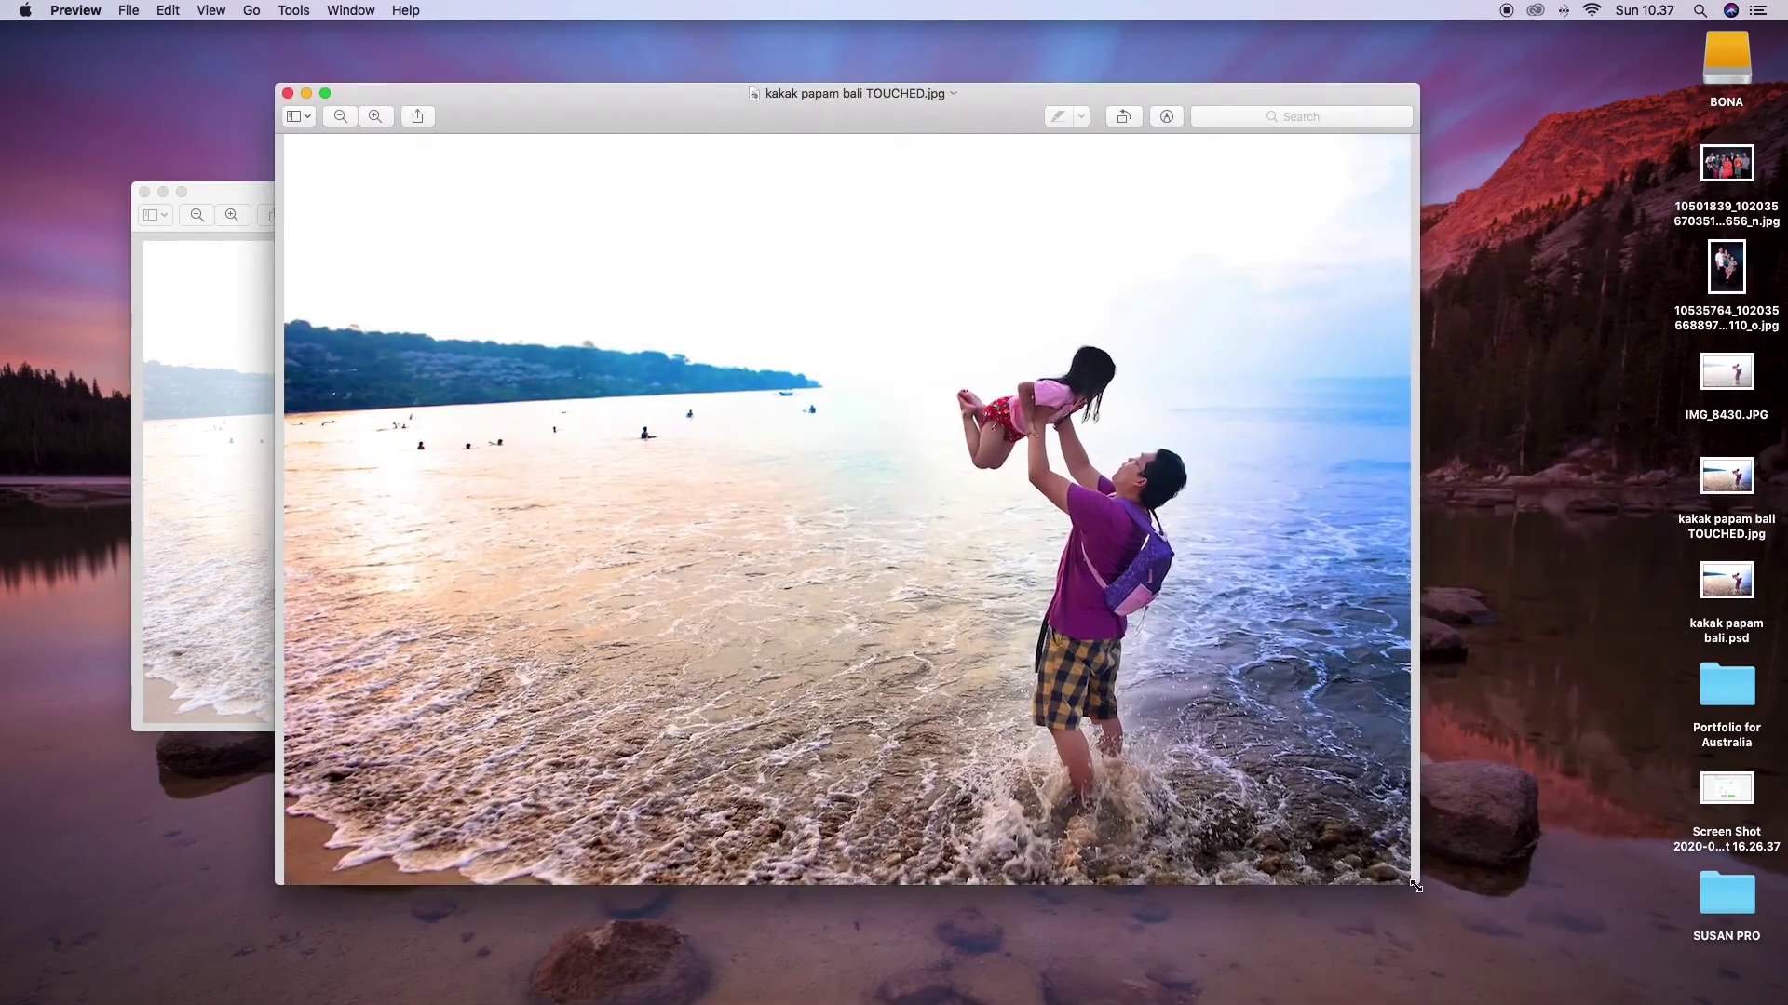